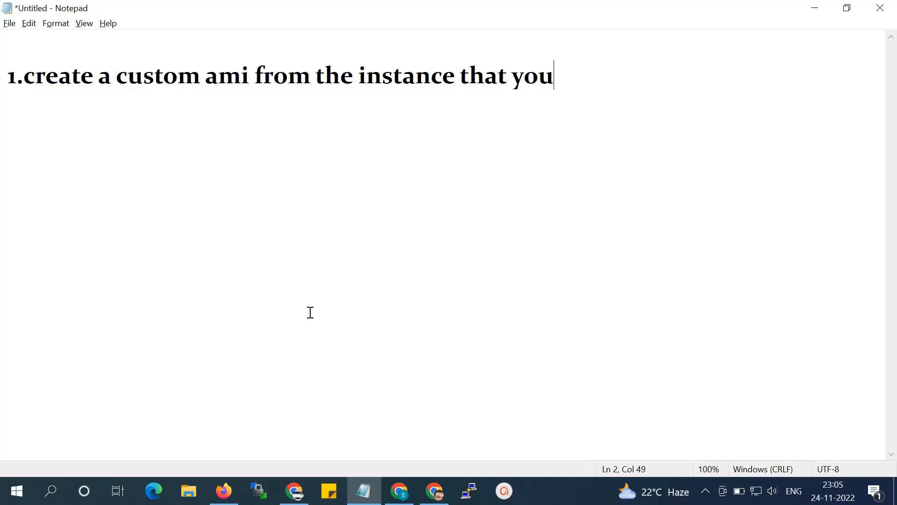
Complete the first note line with "want to use as the source account .....ok..lets start ..."
{"action": "type", "text": "want to use "}
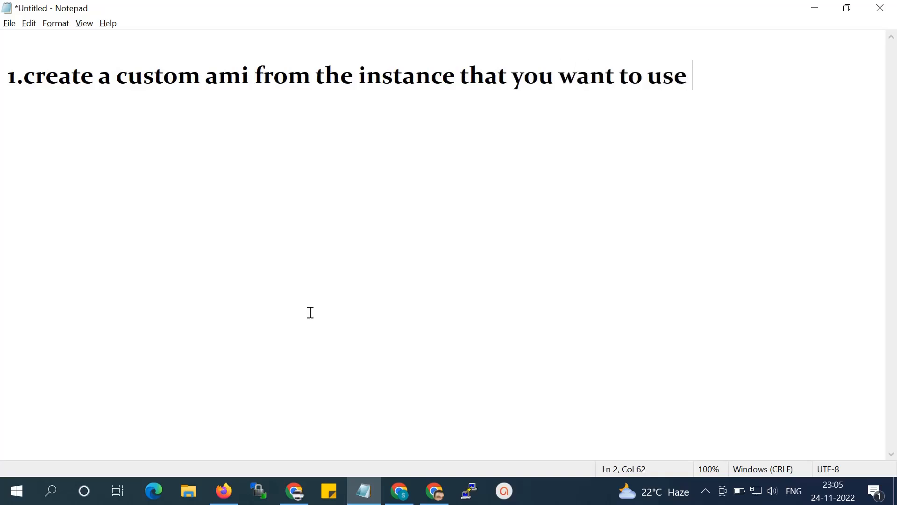
{"action": "type", "text": "as the  source "}
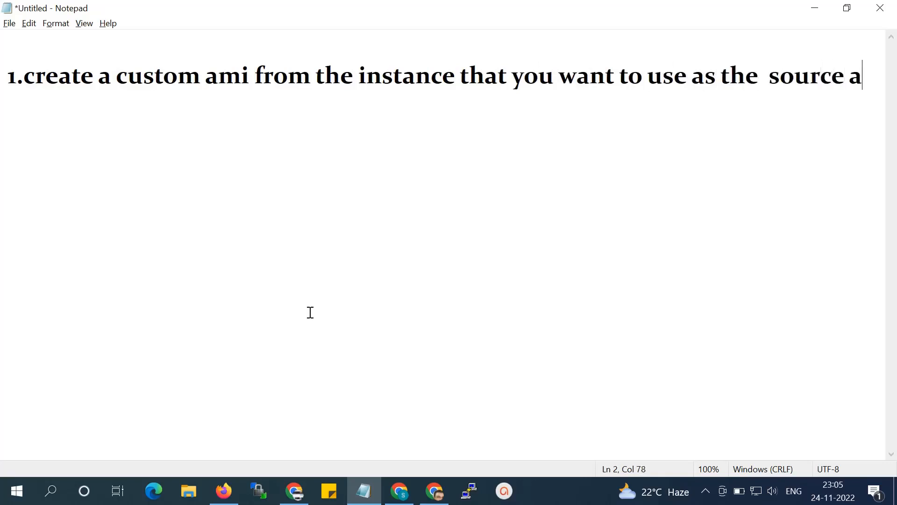
{"action": "type", "text": "account .....ok"}
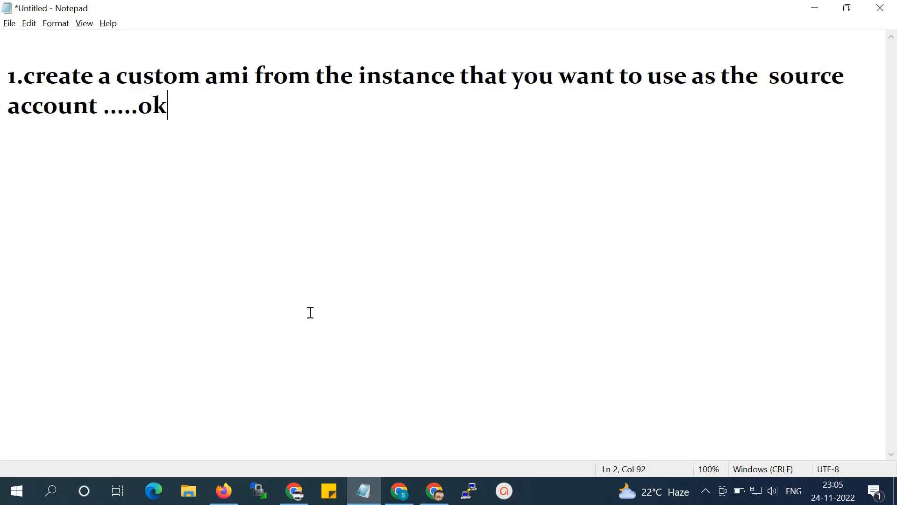
{"action": "type", "text": "..lets start"}
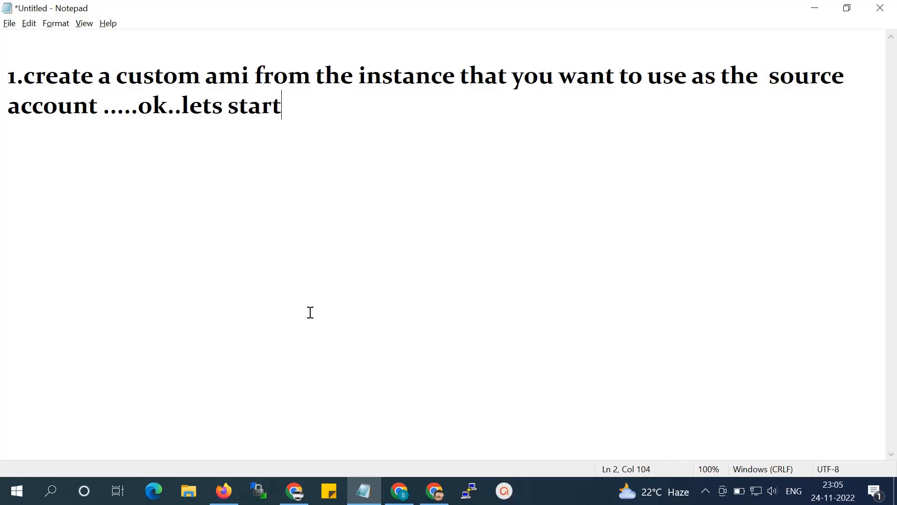
{"action": "type", "text": " .."}
Write "That is my 1st account/......" as a separate line below the AMI note
{"action": "type", "text": "Ta"}
{"action": "key", "text": "BackSpace"}
{"action": "type", "text": "hast"}
{"action": "key", "text": "BackSpace"}
{"action": "type", "text": "t is my"}
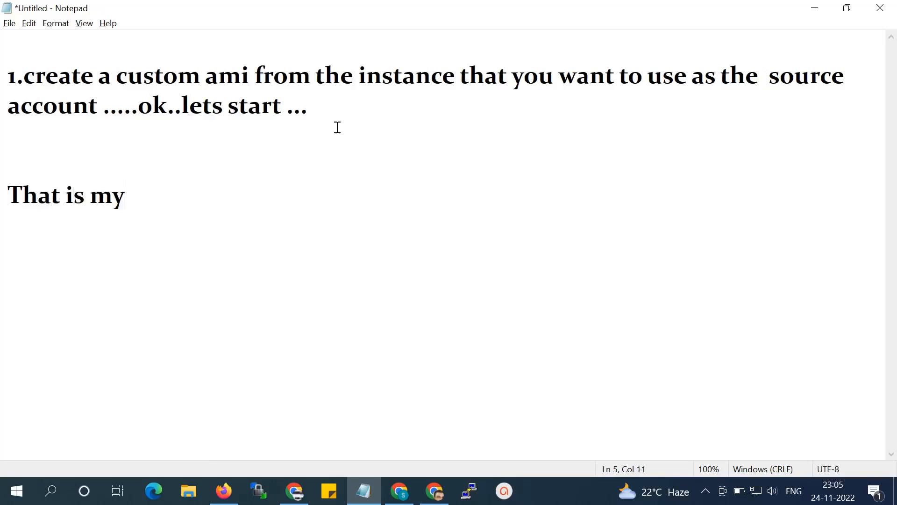
{"action": "type", "text": " 1st accoun"}
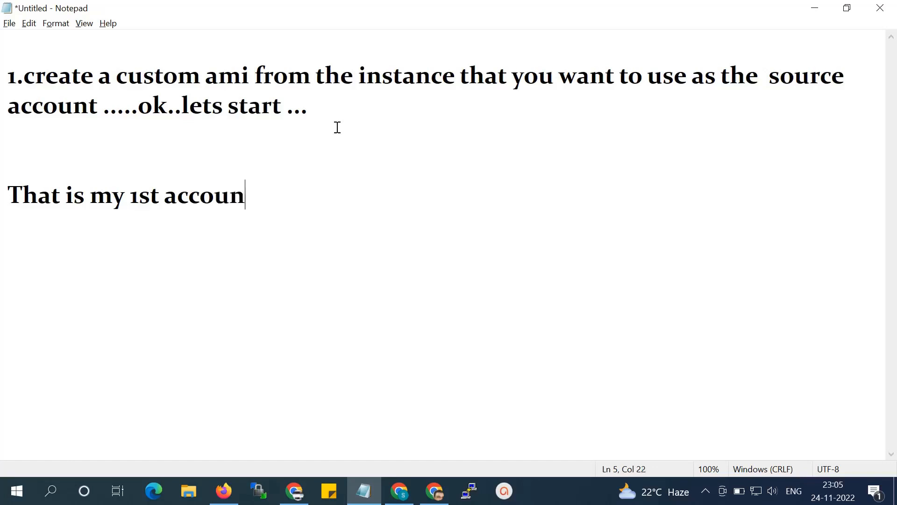
{"action": "type", "text": "t/......"}
Switch to the AWS console in Chrome, open EC2 in a new tab and list the running instances
{"action": "left_click", "coordinate": [300, 490]}
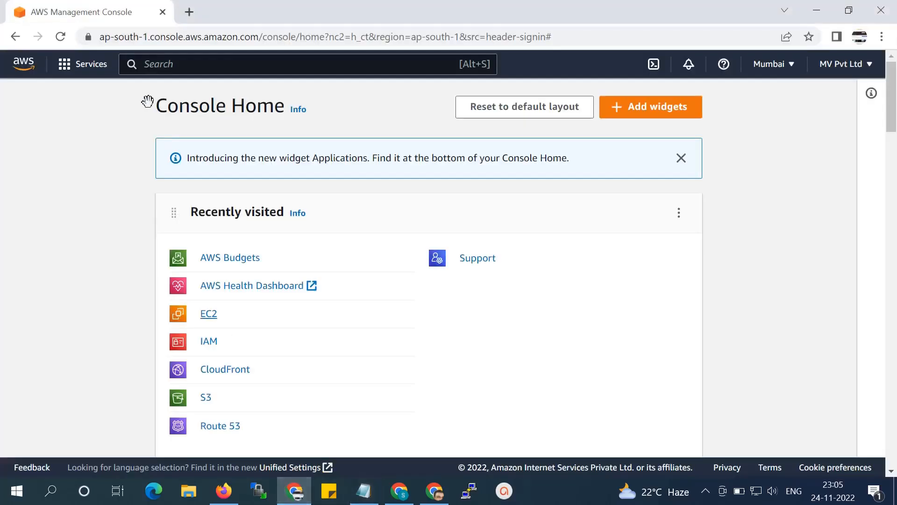
{"action": "middle_click", "coordinate": [206, 314]}
{"action": "left_click", "coordinate": [207, 5]}
{"action": "left_click", "coordinate": [120, 7]}
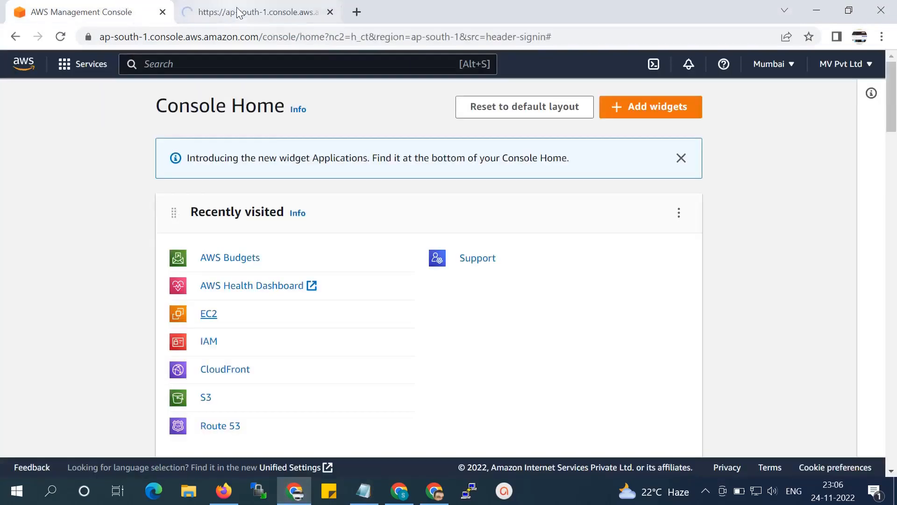
{"action": "left_click", "coordinate": [236, 6]}
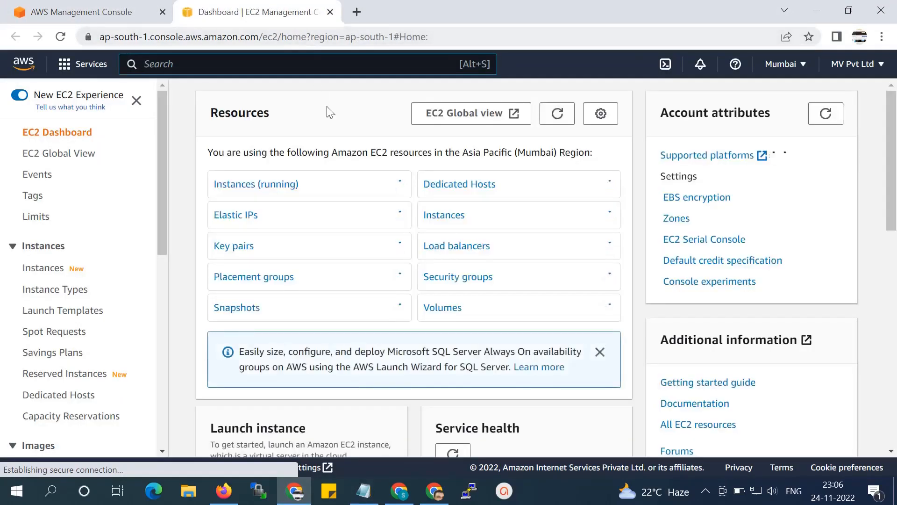
{"action": "left_click", "coordinate": [270, 187]}
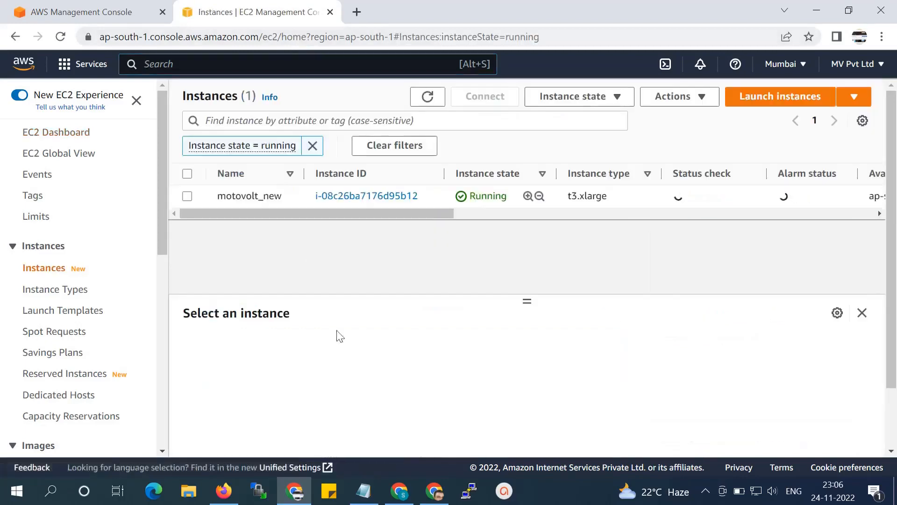
Switch to Notepad and replace the whole note with "That ec2 is my live project...."
{"action": "left_click", "coordinate": [362, 501]}
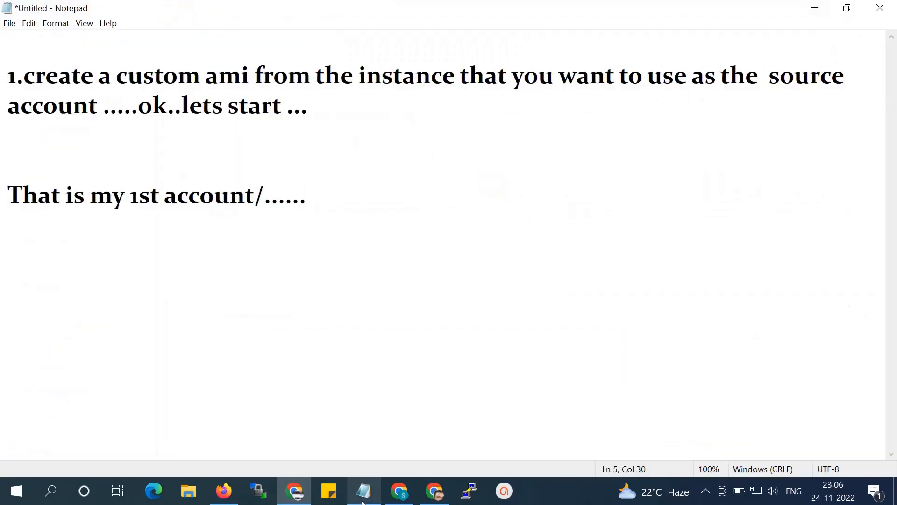
{"action": "key", "text": "ctrl+a"}
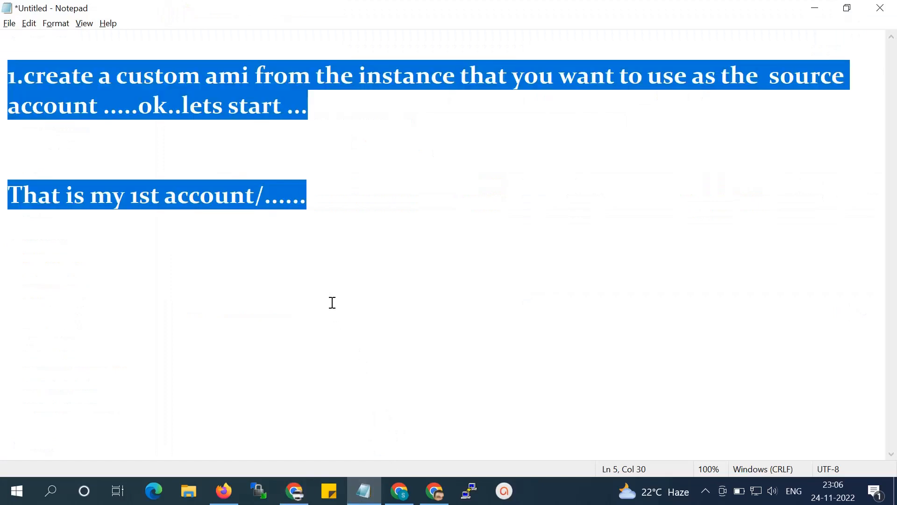
{"action": "key", "text": "BackSpace"}
{"action": "type", "text": "That ec2 is my "}
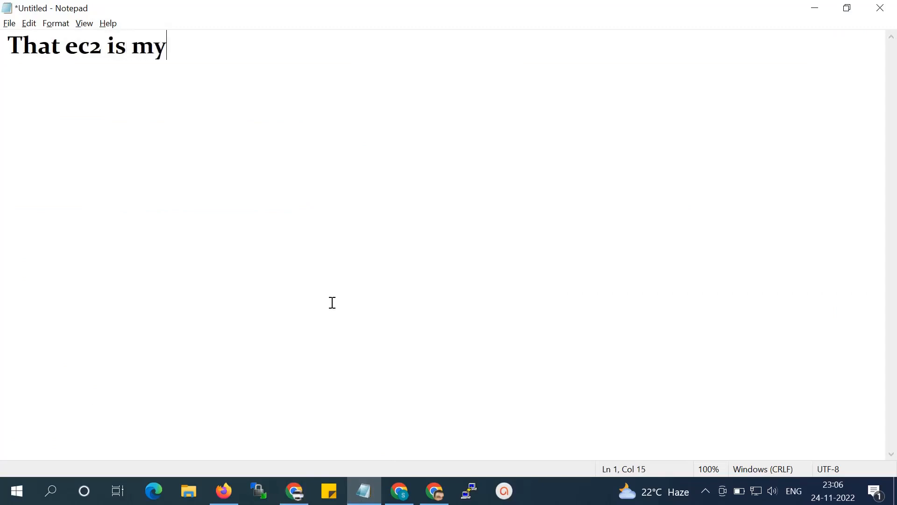
{"action": "type", "text": "live"}
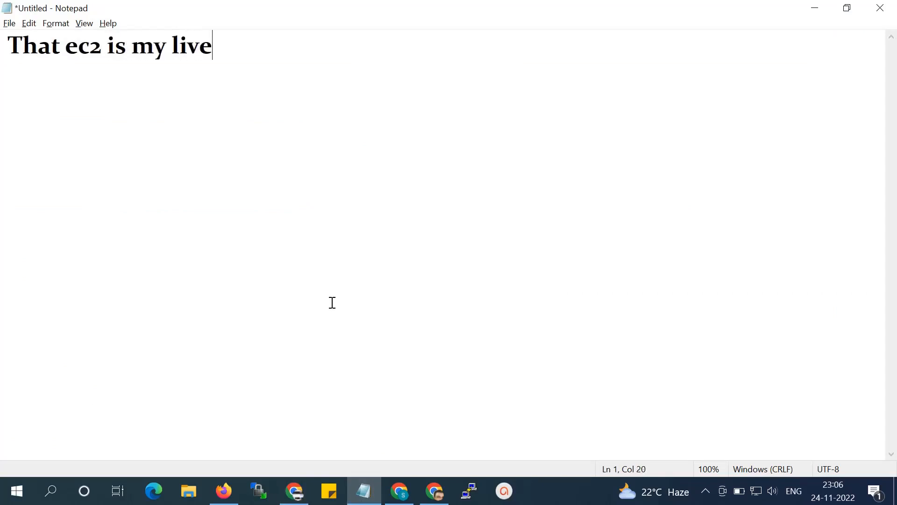
{"action": "type", "text": " projec"}
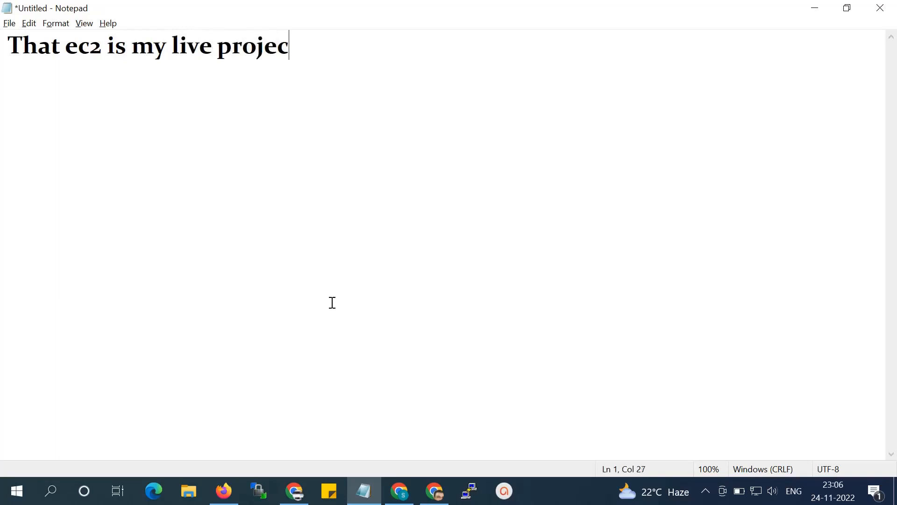
{"action": "type", "text": "t...."}
Add two line breaks after the note, then cut all of its text
{"action": "key", "text": "Return"}
{"action": "key", "text": "Return"}
{"action": "key", "text": "ctrl+a"}
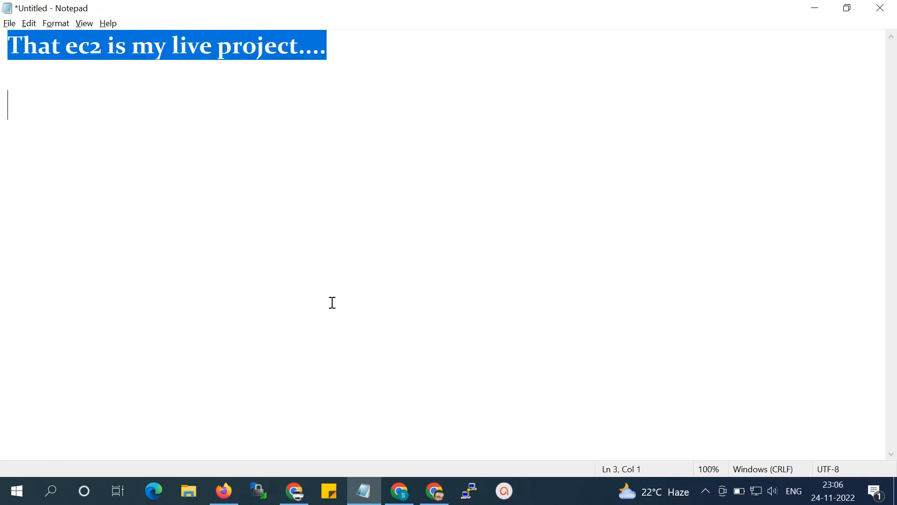
{"action": "key", "text": "ctrl+x"}
Return to the EC2 console in Chrome and start creating an image from the motovolt_new instance
{"action": "key", "text": "alt+Tab"}
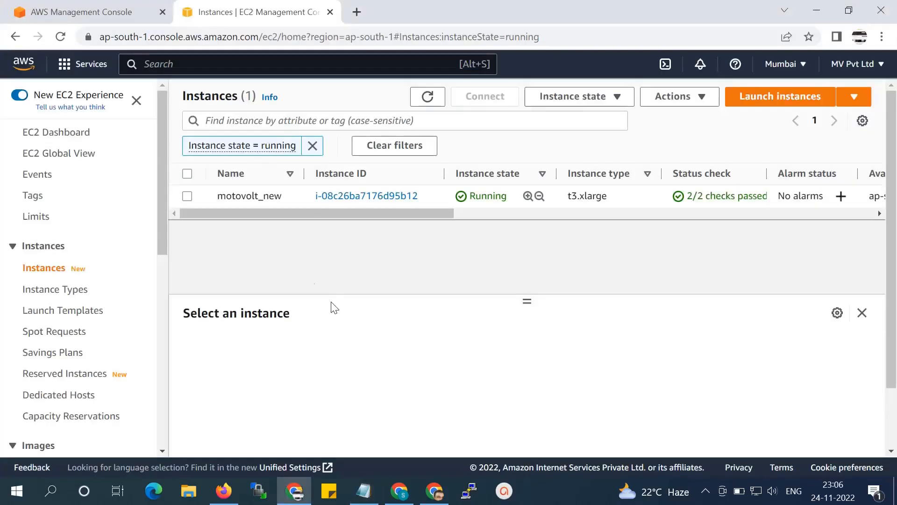
{"action": "left_click", "coordinate": [263, 199]}
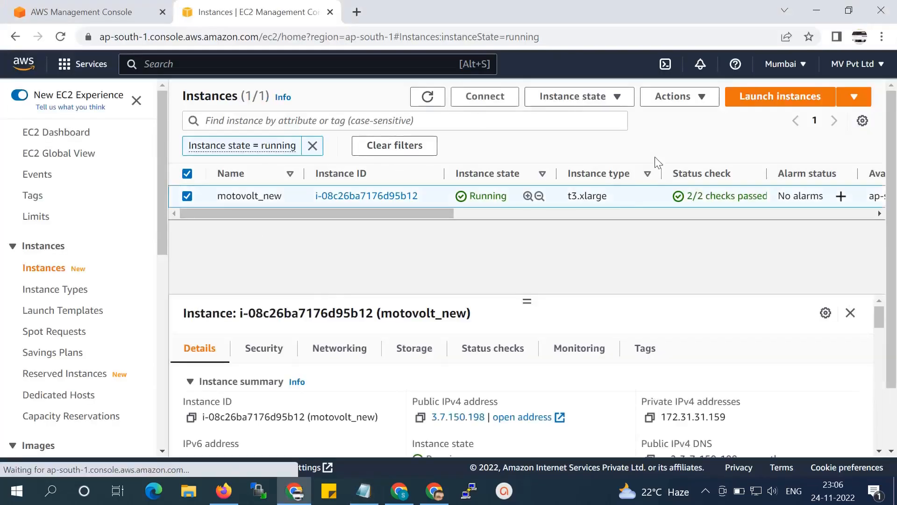
{"action": "left_click", "coordinate": [600, 100]}
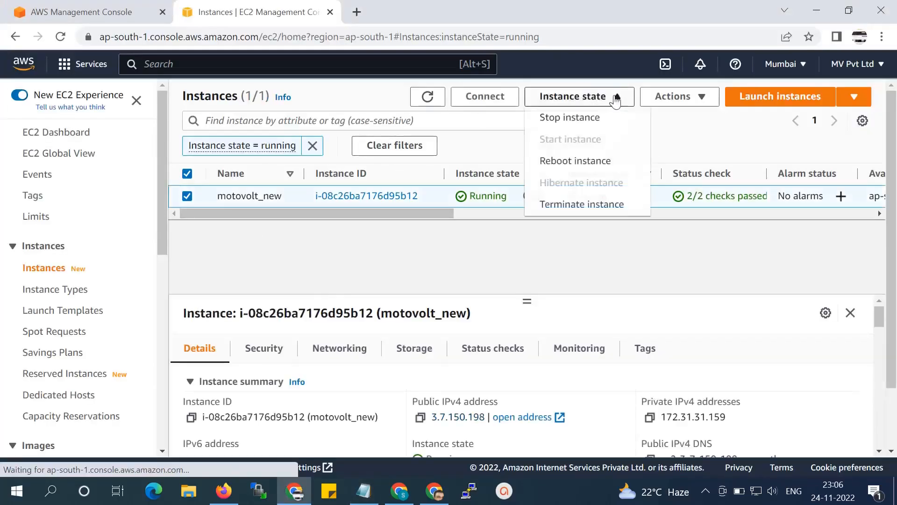
{"action": "left_click", "coordinate": [676, 96]}
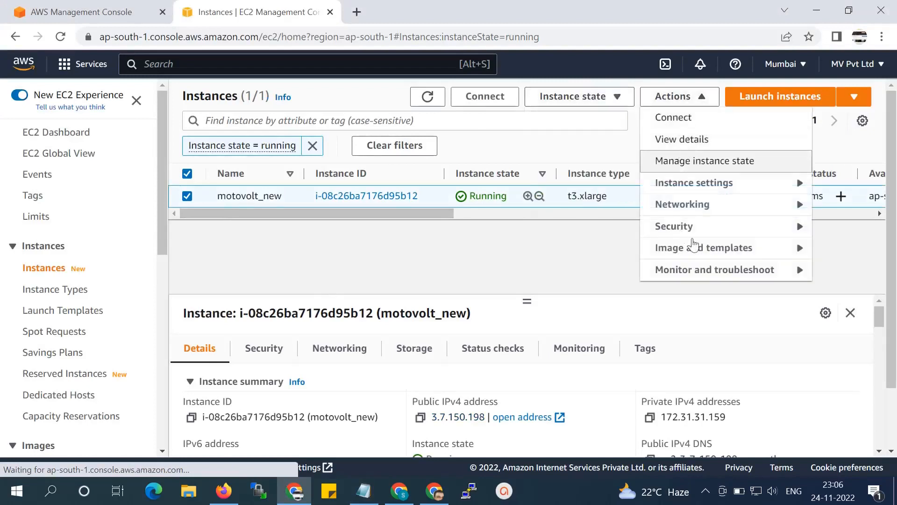
{"action": "left_click", "coordinate": [602, 100]}
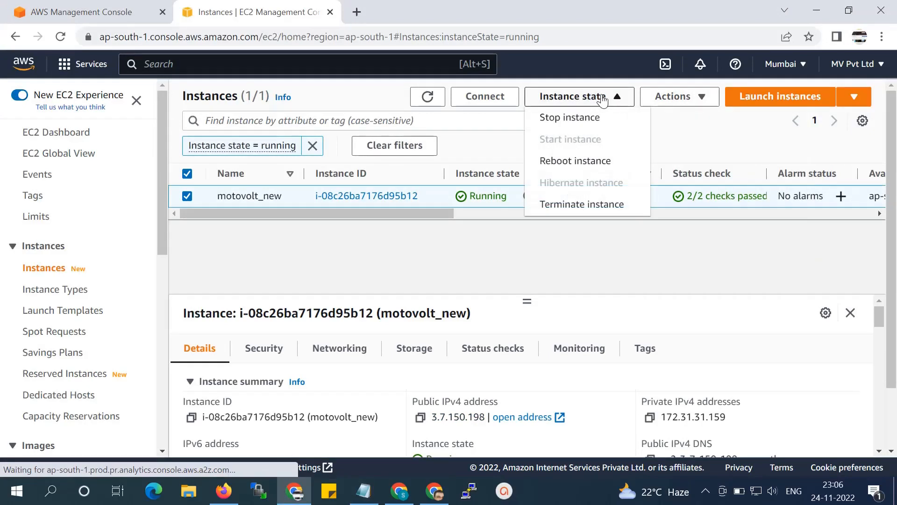
{"action": "left_click", "coordinate": [643, 99]}
{"action": "left_click", "coordinate": [661, 97]}
{"action": "mouse_move", "coordinate": [696, 253]}
{"action": "left_click", "coordinate": [516, 253]}
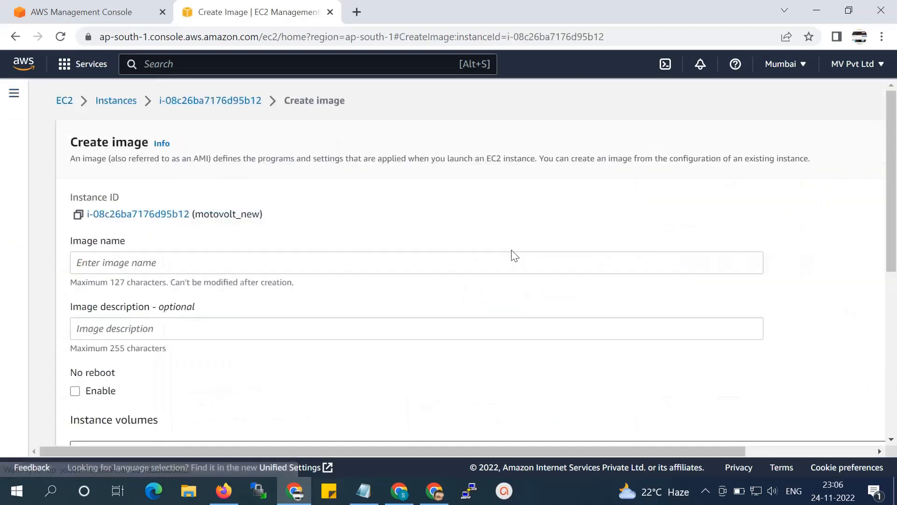
Set both the image name and the image description to motovolt_new2, and enable No reboot
{"action": "left_click", "coordinate": [197, 264]}
{"action": "type", "text": "motovolt_new2"}
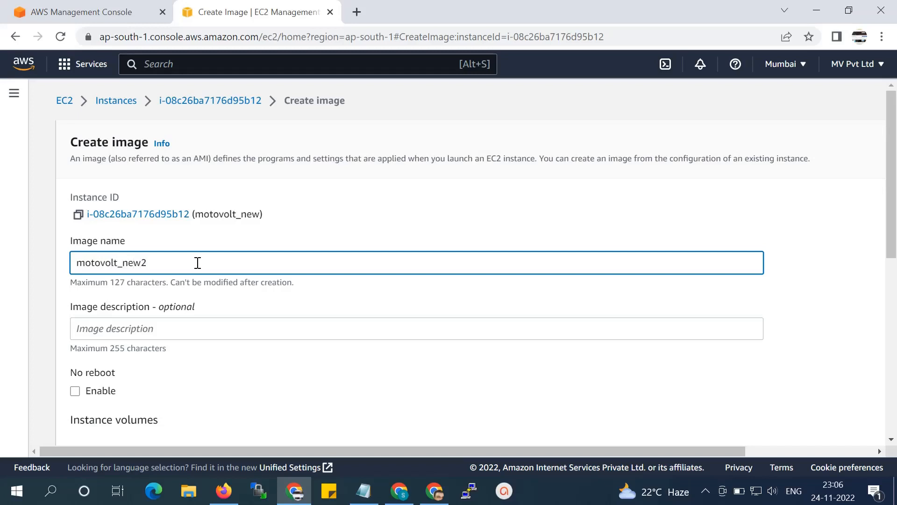
{"action": "double_click", "coordinate": [198, 262]}
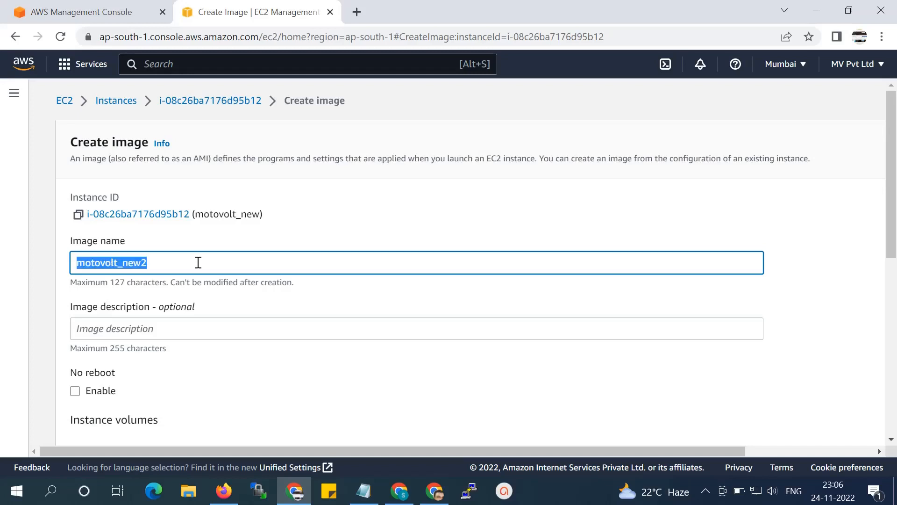
{"action": "left_click", "coordinate": [201, 327]}
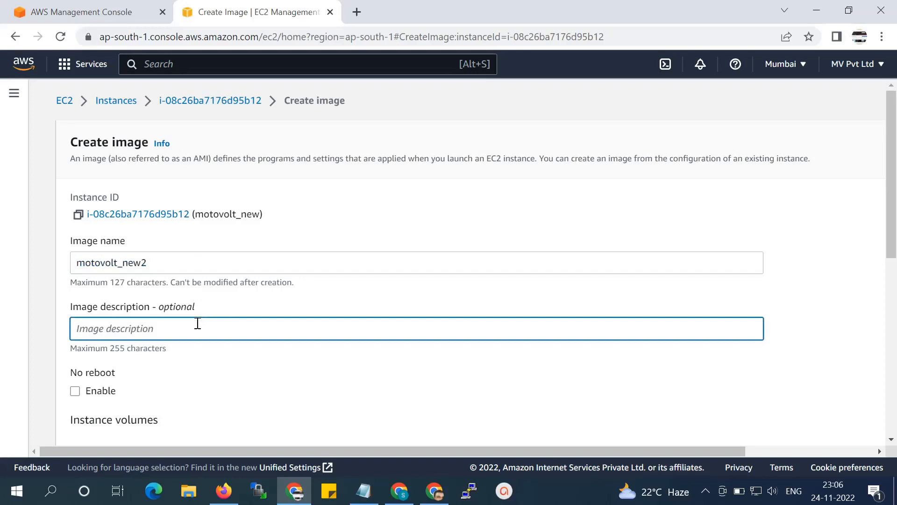
{"action": "double_click", "coordinate": [162, 269]}
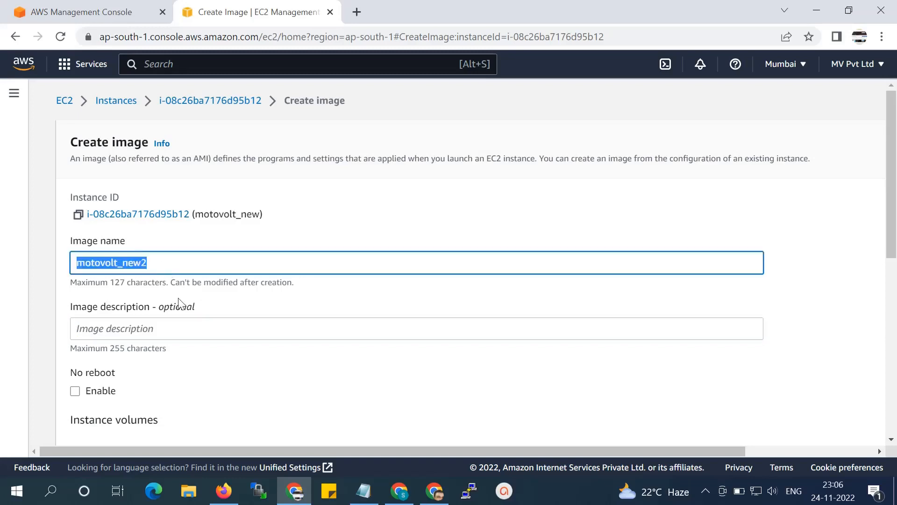
{"action": "left_click", "coordinate": [186, 328]}
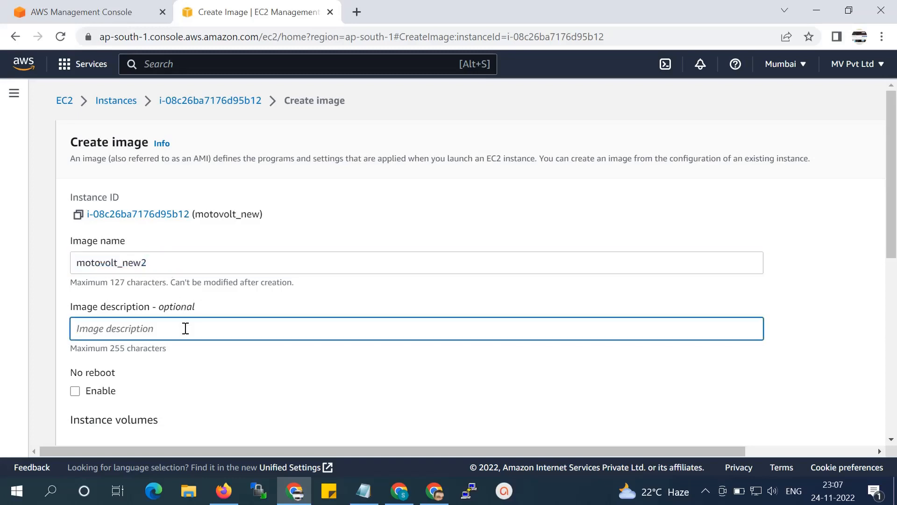
{"action": "key", "text": "ctrl+v"}
{"action": "scroll", "coordinate": [185, 328], "scroll_direction": "down", "scroll_amount": 3}
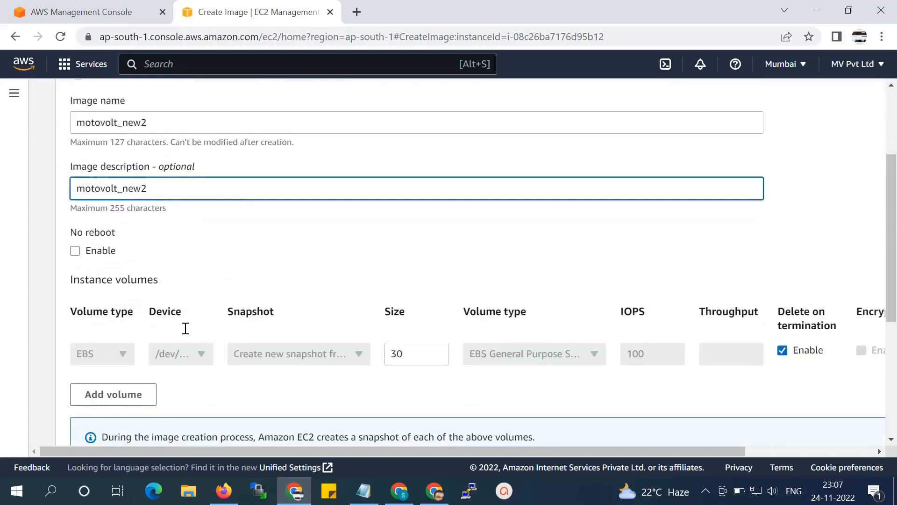
{"action": "left_click", "coordinate": [83, 253]}
Add a tag for the image and snapshots with the key "name" and the value "motovolt_new2"
{"action": "scroll", "coordinate": [160, 335], "scroll_direction": "down", "scroll_amount": 5}
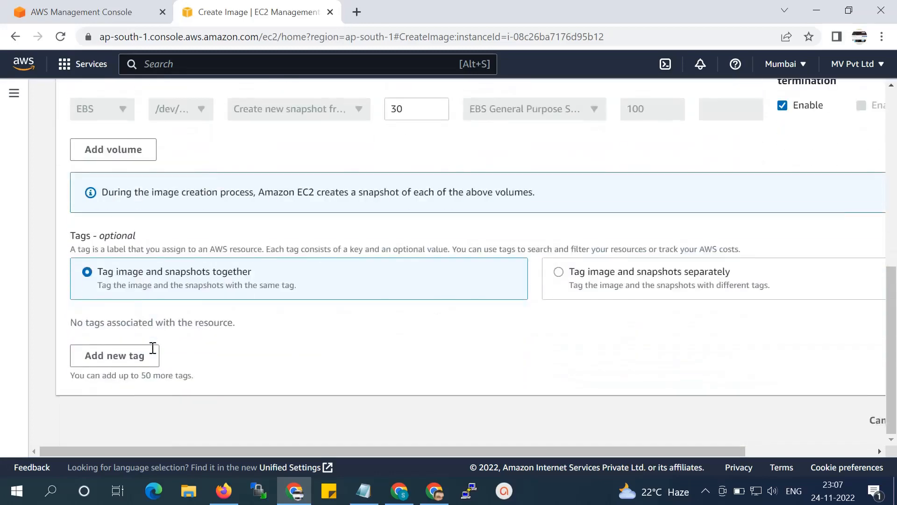
{"action": "left_click", "coordinate": [131, 357]}
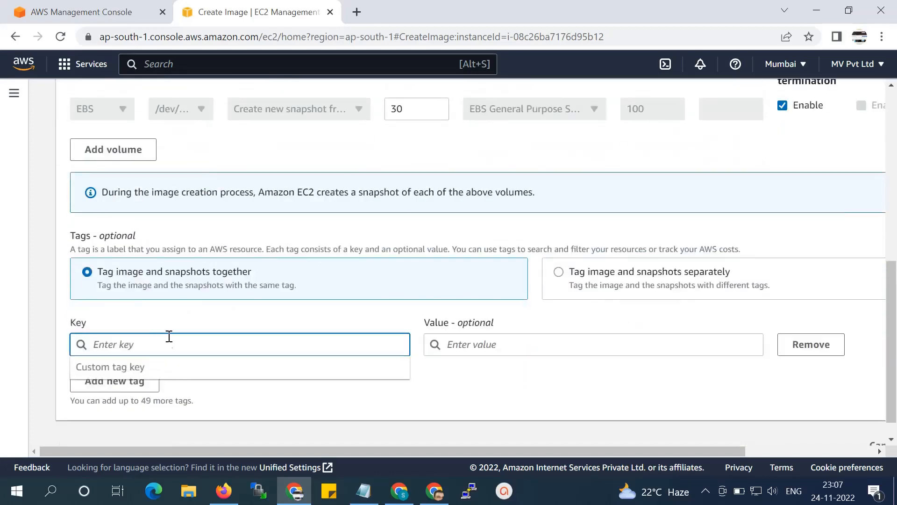
{"action": "left_click", "coordinate": [170, 374]}
{"action": "left_click", "coordinate": [136, 344]}
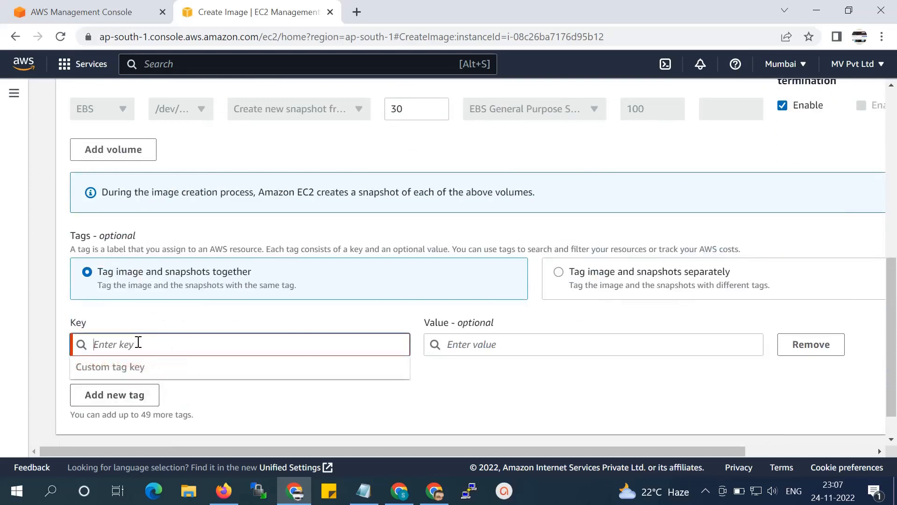
{"action": "type", "text": "name"}
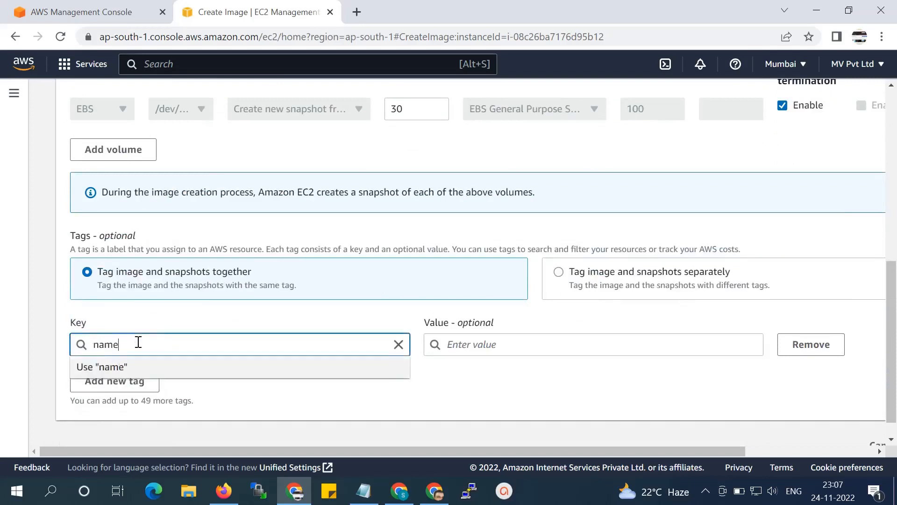
{"action": "left_click", "coordinate": [556, 344]}
{"action": "type", "text": "motovolt_new2"}
{"action": "left_click", "coordinate": [380, 396]}
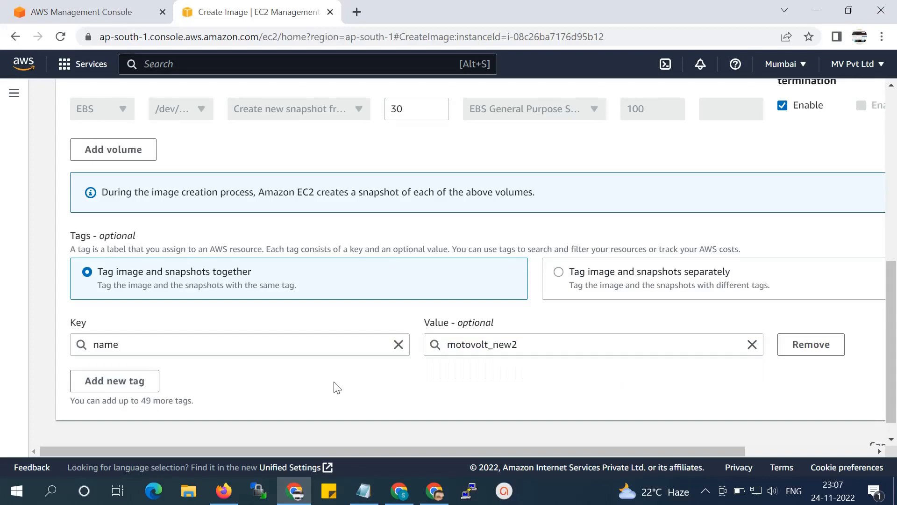
Review the image settings and submit the form to create the AMI
{"action": "scroll", "coordinate": [335, 386], "scroll_direction": "down", "scroll_amount": 1}
{"action": "scroll", "coordinate": [332, 384], "scroll_direction": "up", "scroll_amount": 5}
{"action": "scroll", "coordinate": [348, 427], "scroll_direction": "down", "scroll_amount": 6}
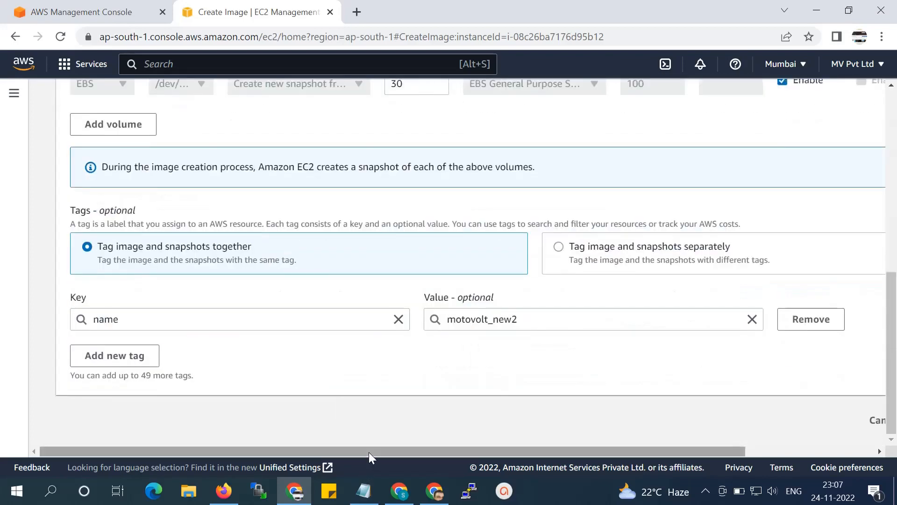
{"action": "left_click_drag", "start_coordinate": [368, 453], "coordinate": [500, 452]}
{"action": "left_click", "coordinate": [793, 420]}
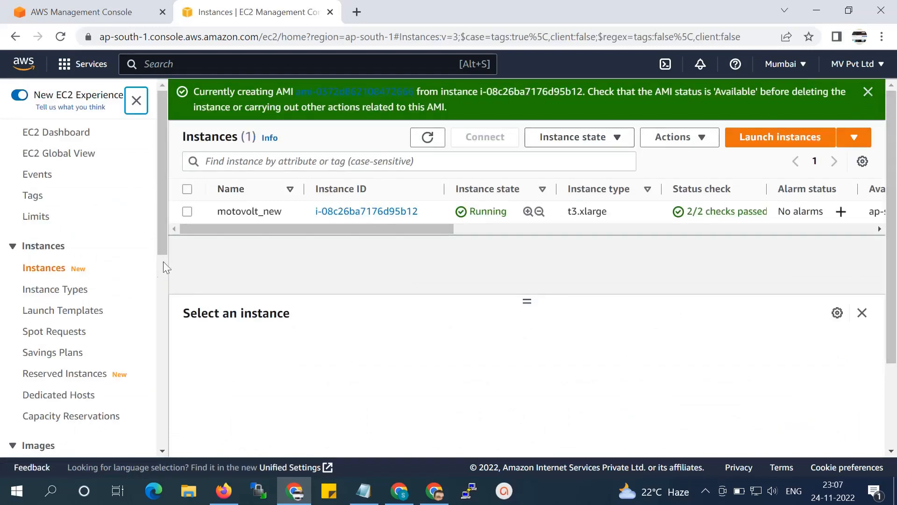
Open the newly created AMI from the creation notice and look over its entry in the Amazon Machine Images list
{"action": "left_click", "coordinate": [347, 92]}
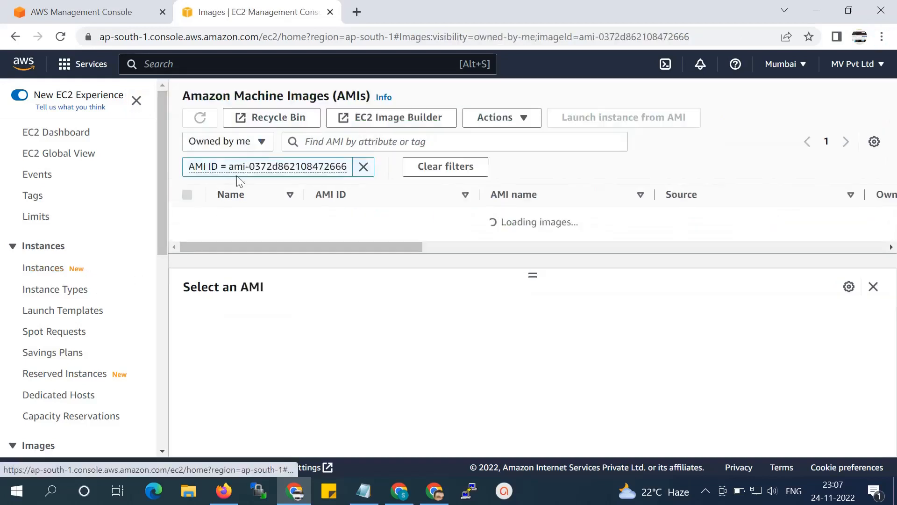
{"action": "left_click_drag", "start_coordinate": [362, 233], "coordinate": [301, 229]}
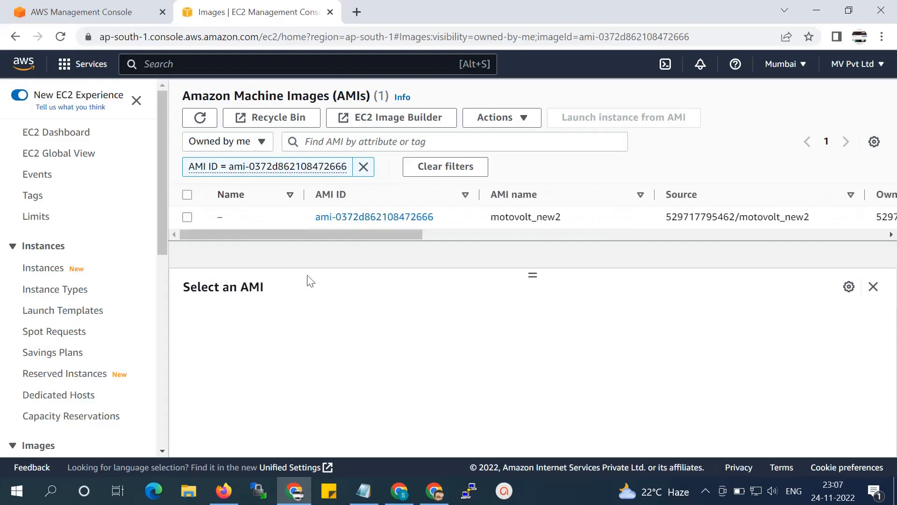
{"action": "double_click", "coordinate": [263, 94]}
{"action": "left_click_drag", "start_coordinate": [264, 94], "coordinate": [340, 173]}
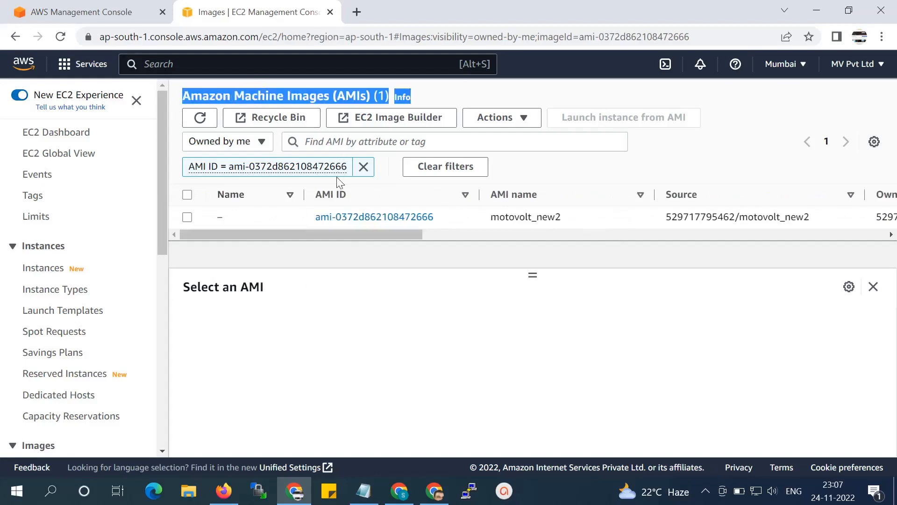
Switch to Notepad and write the note "Now images creation......it's take some time...."
{"action": "key", "text": "alt+Tab"}
{"action": "key", "text": "alt+Tab"}
{"action": "key", "text": "alt+Tab"}
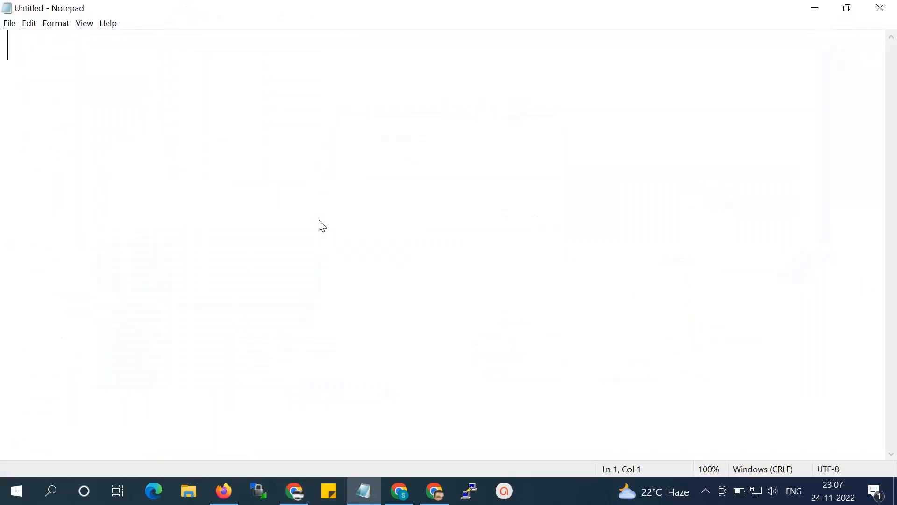
{"action": "type", "text": "Now"}
{"action": "key", "text": "alt+Tab"}
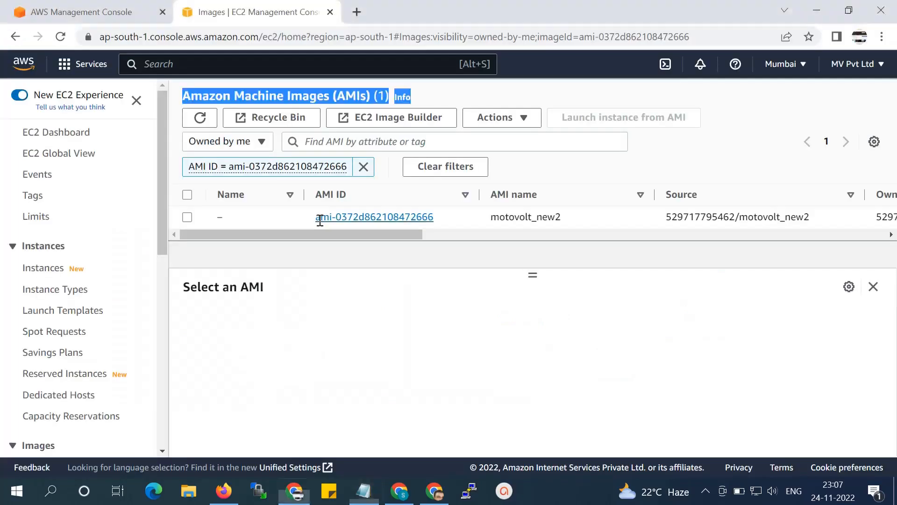
{"action": "key", "text": "alt+Tab"}
{"action": "key", "text": "alt+Tab"}
{"action": "key", "text": "alt+Tab"}
{"action": "type", "text": "im"}
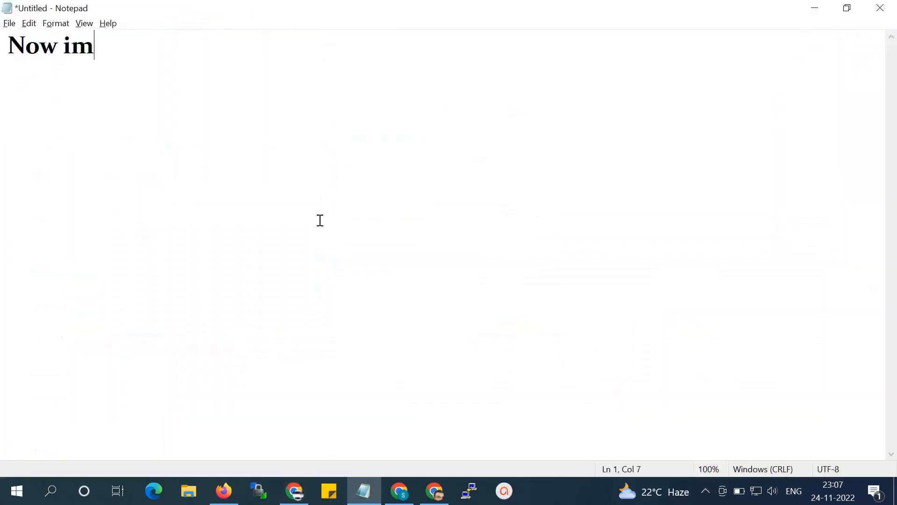
{"action": "type", "text": "ages creation...."}
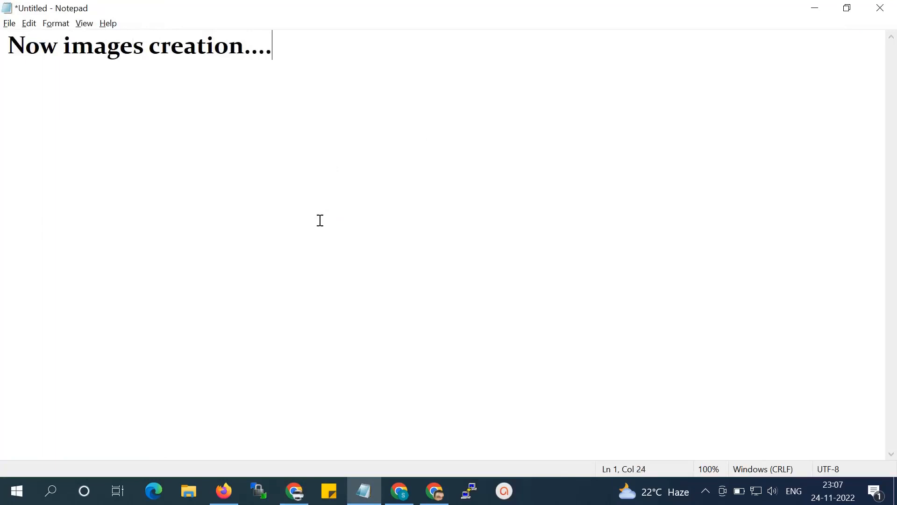
{"action": "type", "text": "..it's t"}
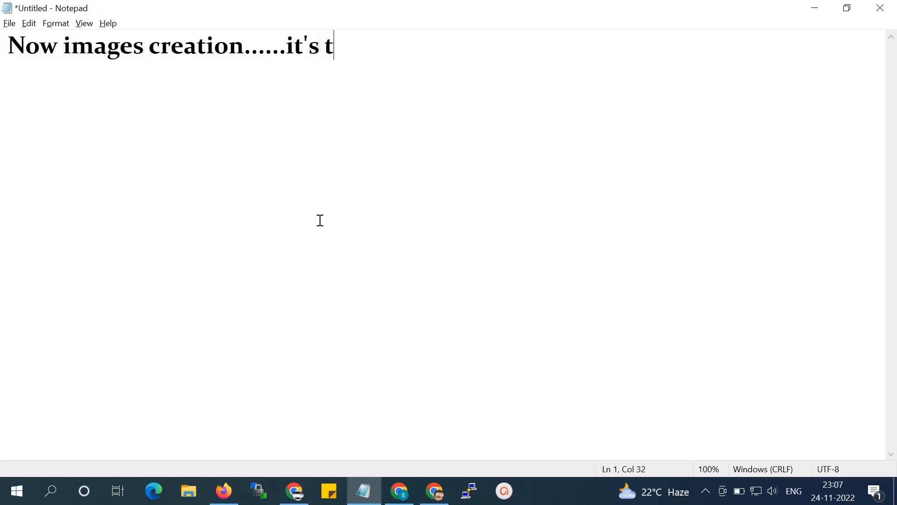
{"action": "type", "text": "ake some time...."}
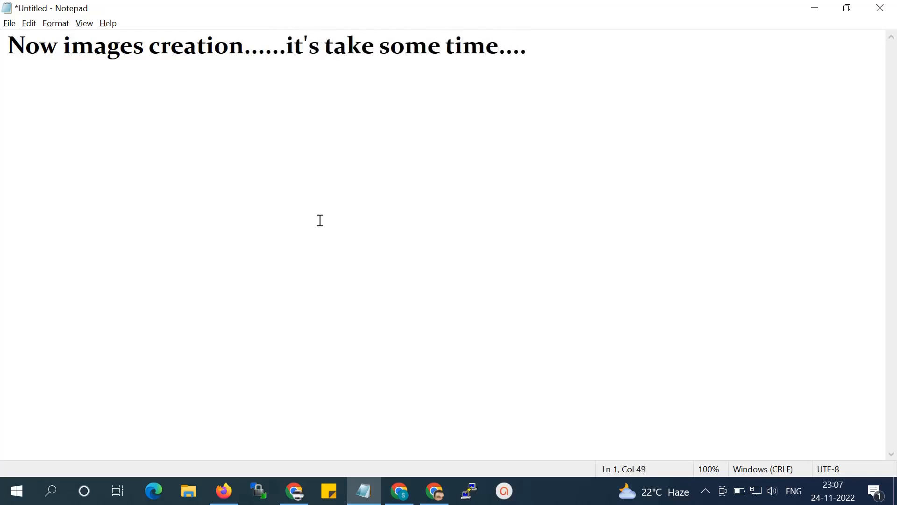
Return to Chrome, check the status of the motovolt_new2 AMI, and sort the list by Status
{"action": "key", "text": "alt+Tab"}
{"action": "left_click", "coordinate": [456, 286]}
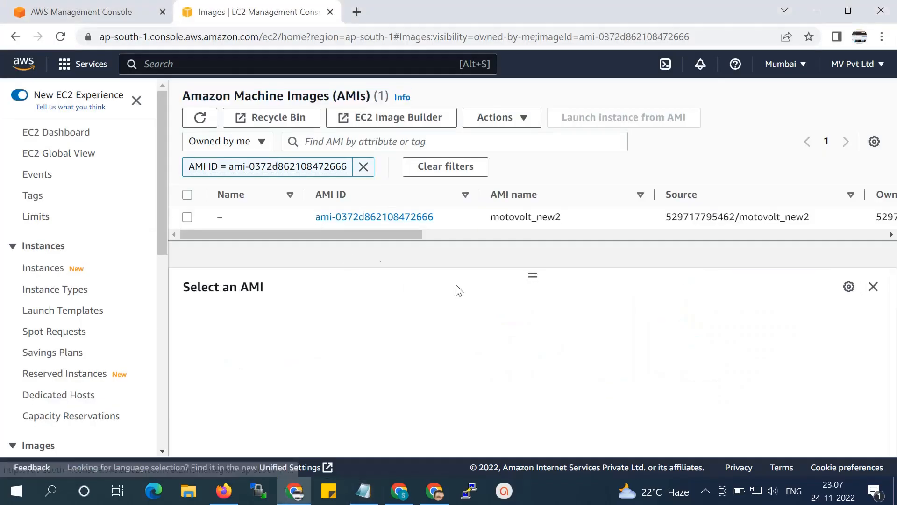
{"action": "left_click_drag", "start_coordinate": [359, 235], "coordinate": [563, 232]}
{"action": "left_click", "coordinate": [474, 194]}
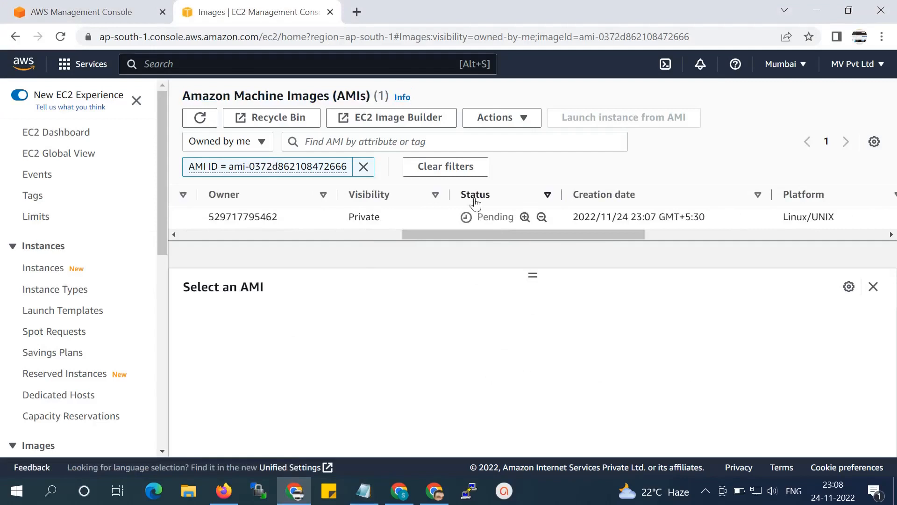
{"action": "left_click_drag", "start_coordinate": [500, 234], "coordinate": [487, 233]}
Switch to Notepad and add the line "you can see status pending..." below the first note
{"action": "key", "text": "alt+Tab"}
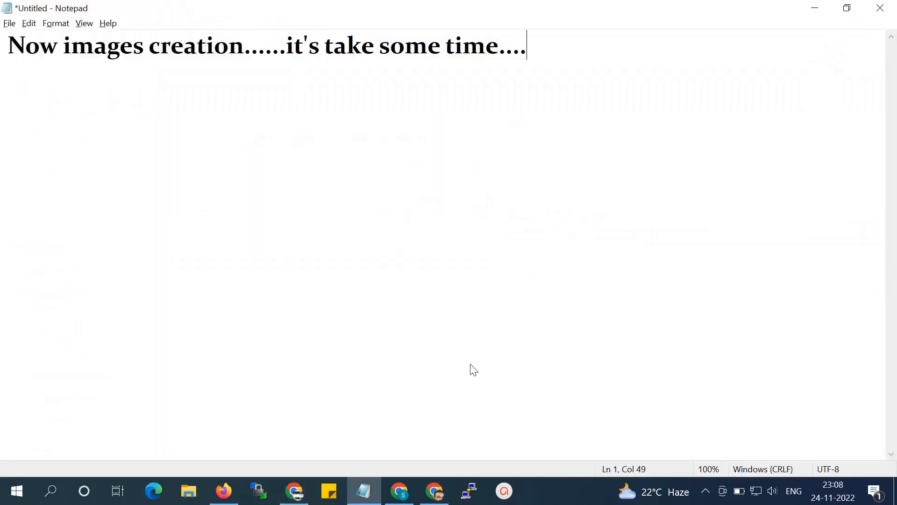
{"action": "key", "text": "Return"}
{"action": "key", "text": "Return"}
{"action": "type", "text": "you"}
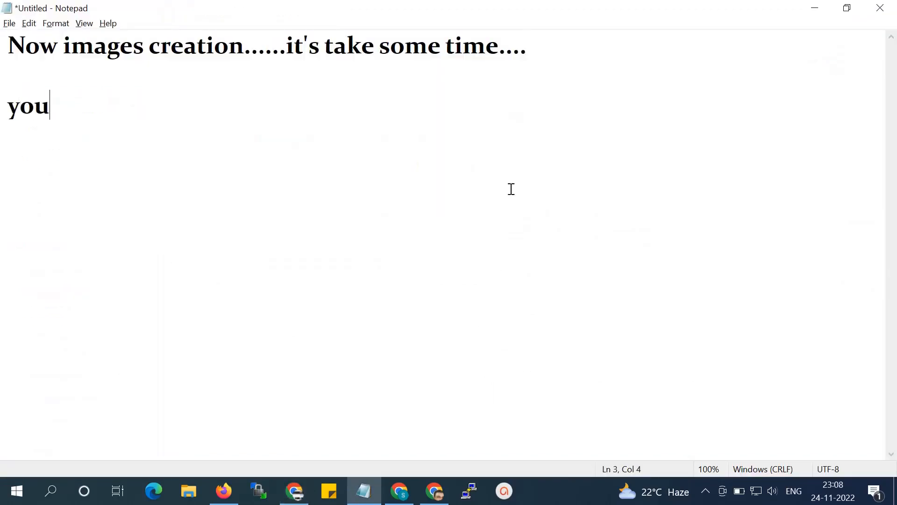
{"action": "type", "text": " can see "}
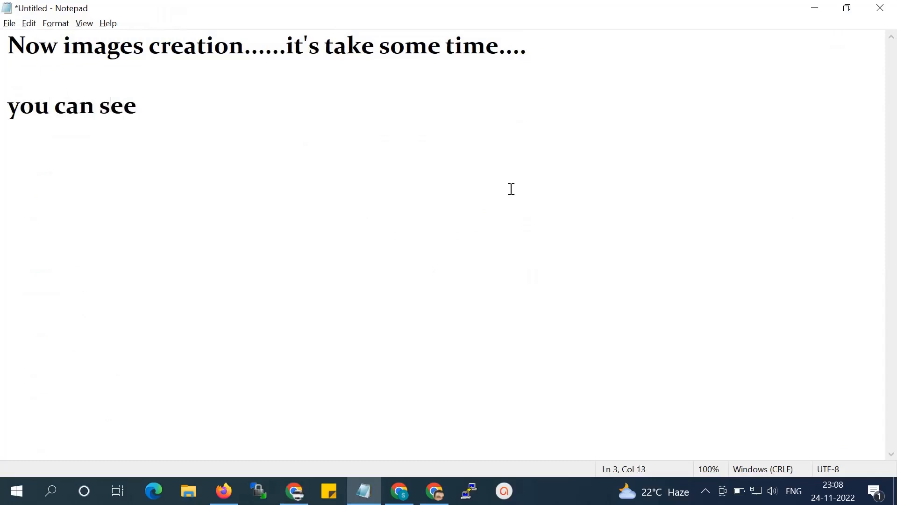
{"action": "type", "text": "status pendi"}
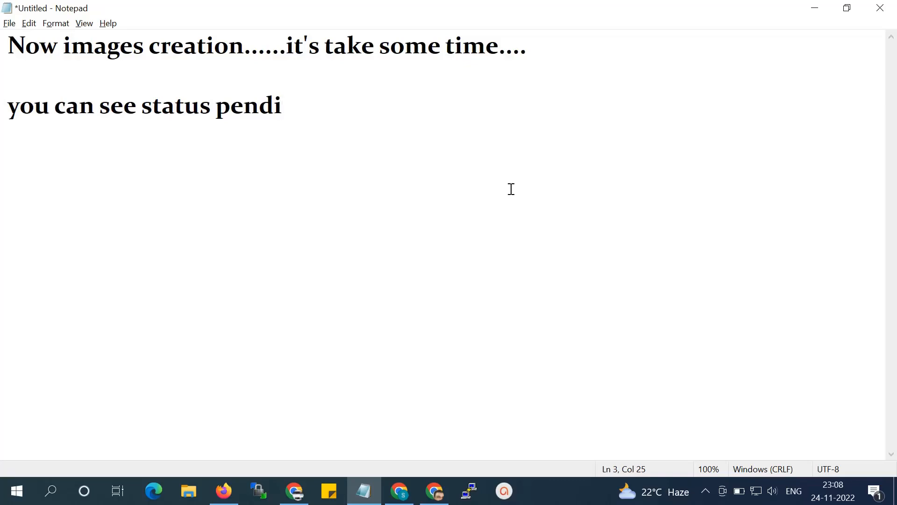
{"action": "type", "text": "ng..."}
Return to Chrome, refresh the AMI list, and check the status of motovolt_new2 again
{"action": "key", "text": "alt+Tab"}
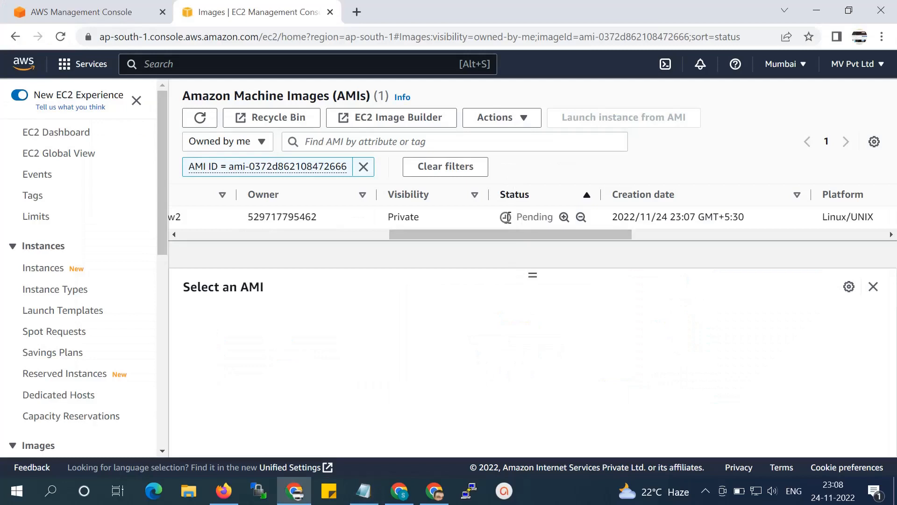
{"action": "left_click_drag", "start_coordinate": [503, 189], "coordinate": [575, 263]}
{"action": "left_click", "coordinate": [539, 173]}
{"action": "key", "text": "alt+Tab"}
{"action": "key", "text": "alt+Tab"}
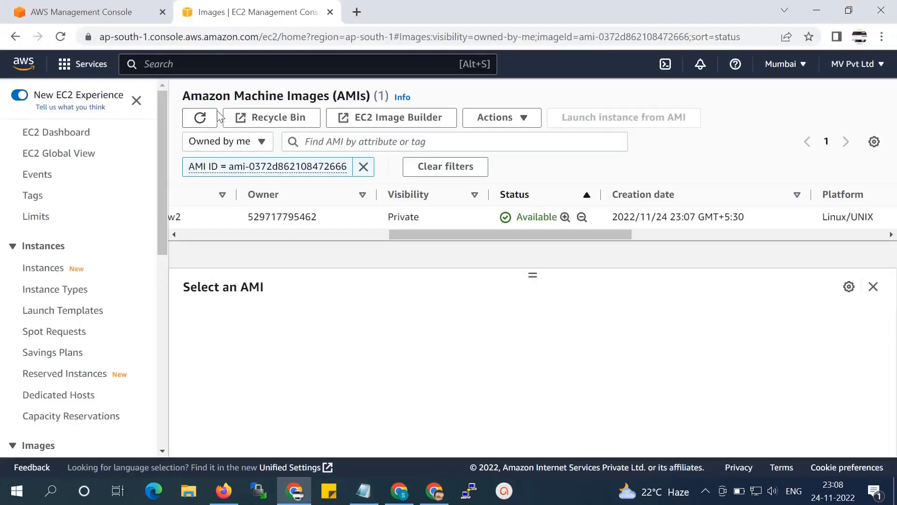
{"action": "left_click", "coordinate": [201, 118]}
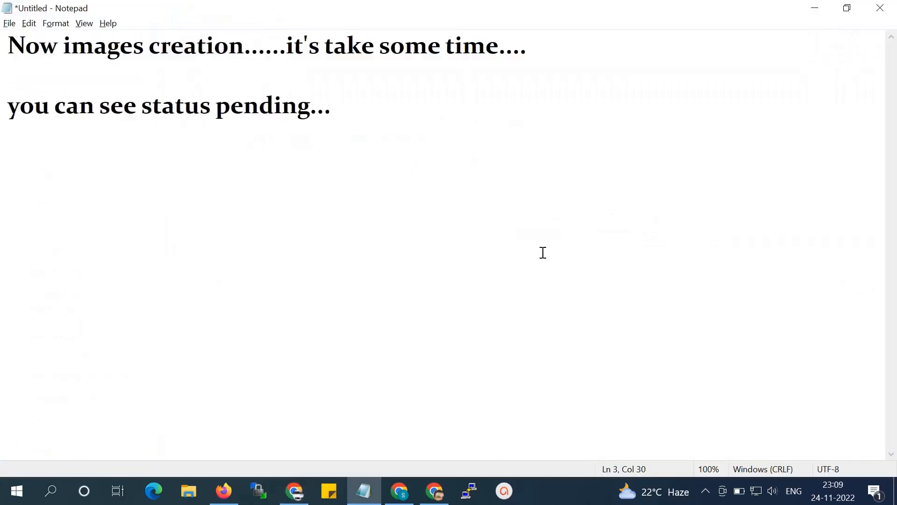
Add the line "now status has been change...active..." to the Notepad note, checking the AMI's status in Chrome while writing
{"action": "key", "text": "Return"}
{"action": "key", "text": "Return"}
{"action": "type", "text": "now stat"}
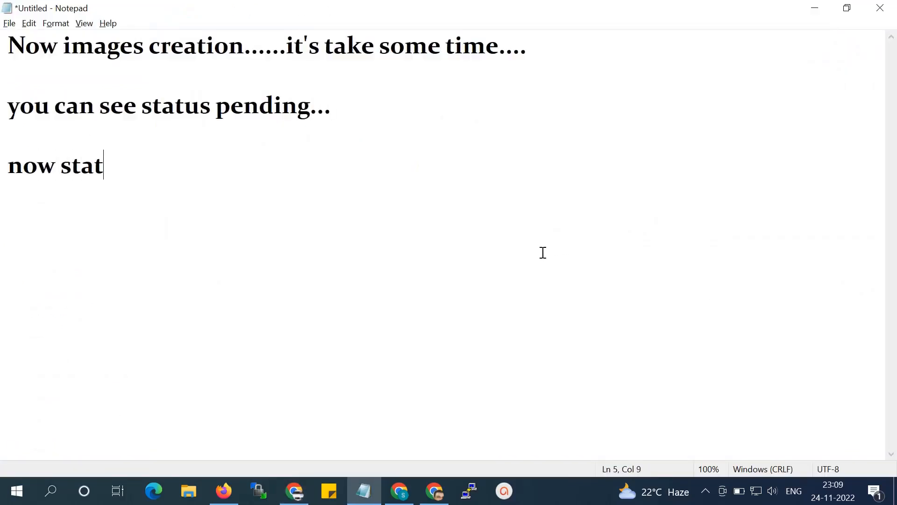
{"action": "type", "text": "us has"}
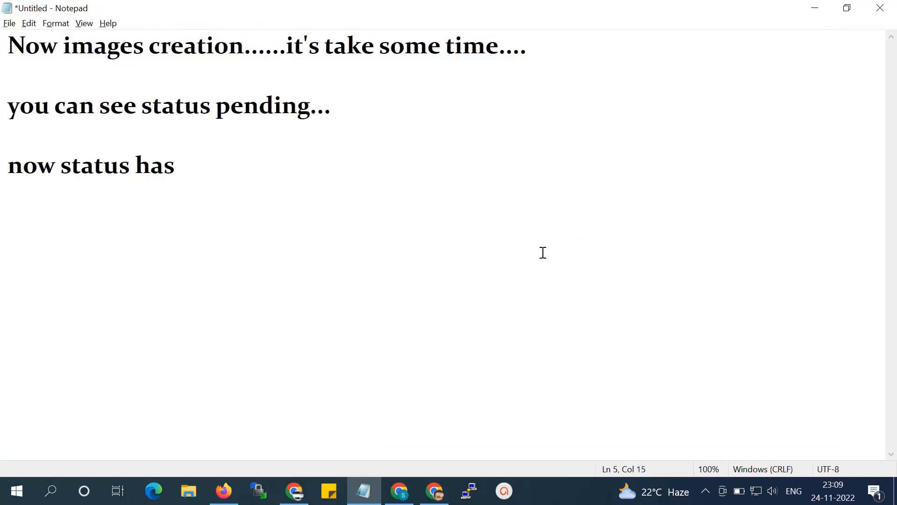
{"action": "type", "text": " been change"}
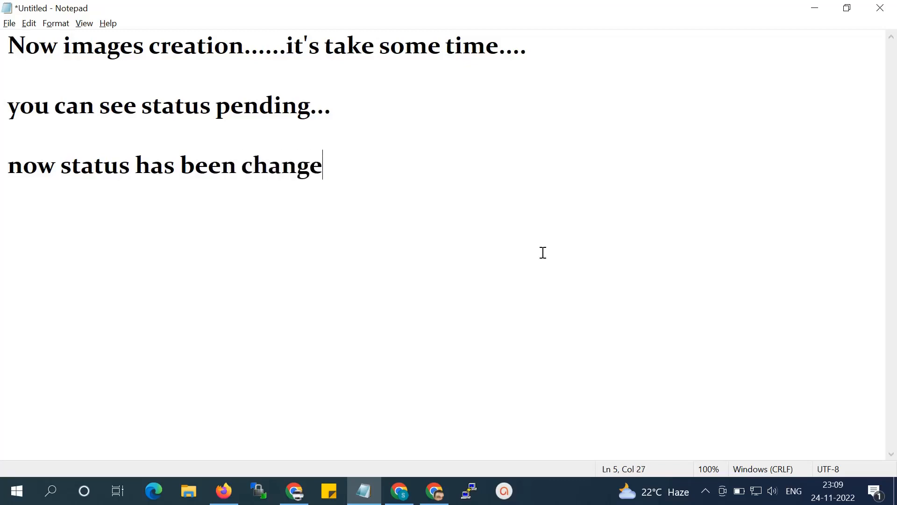
{"action": "type", "text": "..."}
{"action": "key", "text": "alt+Tab"}
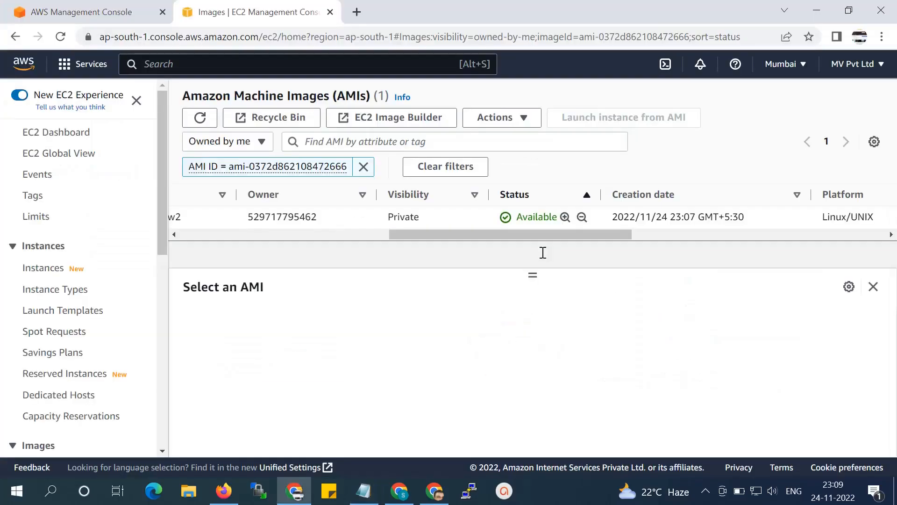
{"action": "key", "text": "alt+Tab"}
{"action": "key", "text": "alt+Tab"}
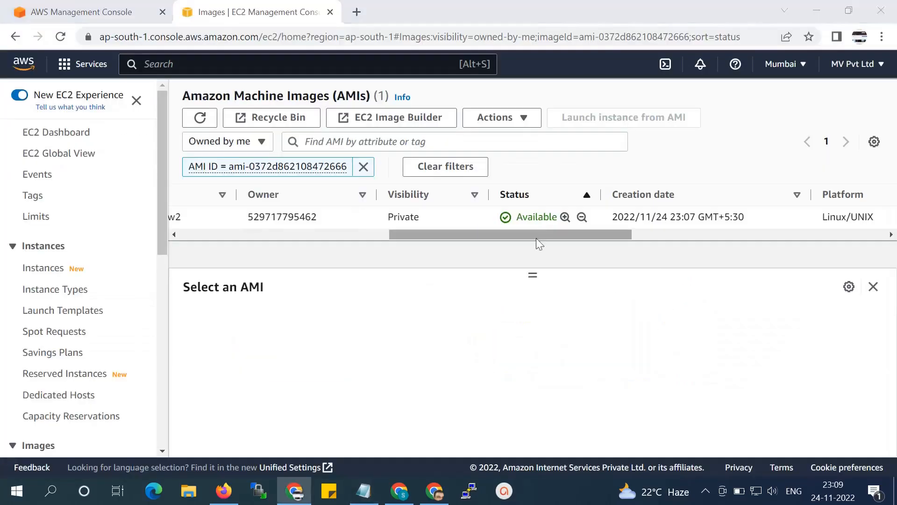
{"action": "key", "text": "alt+Tab"}
{"action": "type", "text": "active..."}
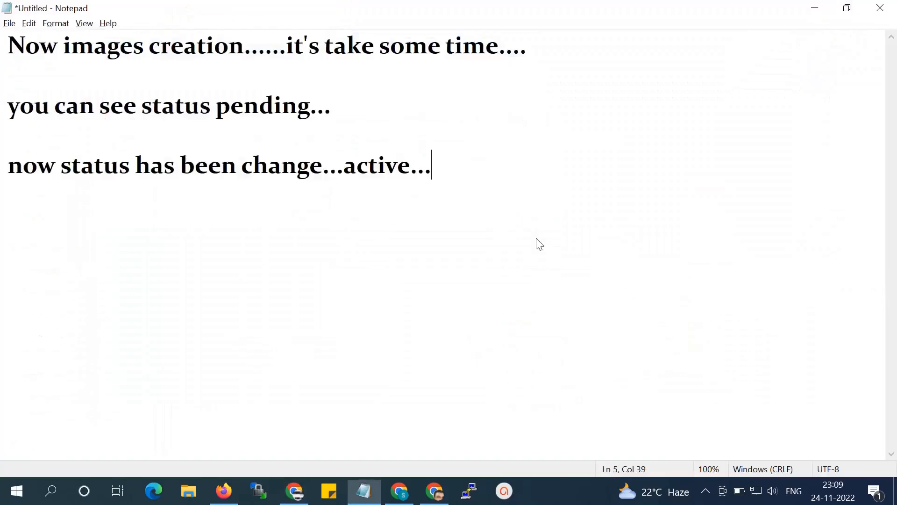
Clear all the text in Notepad, and return to Chrome to open the AMIs list without the AMI ID filter
{"action": "key", "text": "ctrl+a"}
{"action": "key", "text": "BackSpace"}
{"action": "key", "text": "alt+Tab"}
{"action": "left_click_drag", "start_coordinate": [536, 237], "coordinate": [322, 237]}
{"action": "scroll", "coordinate": [20, 280], "scroll_direction": "down", "scroll_amount": 4}
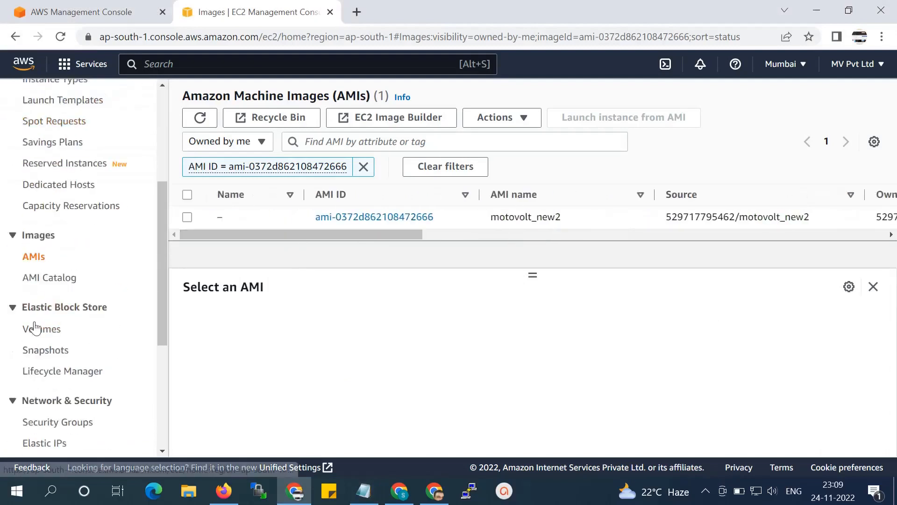
{"action": "left_click", "coordinate": [29, 259]}
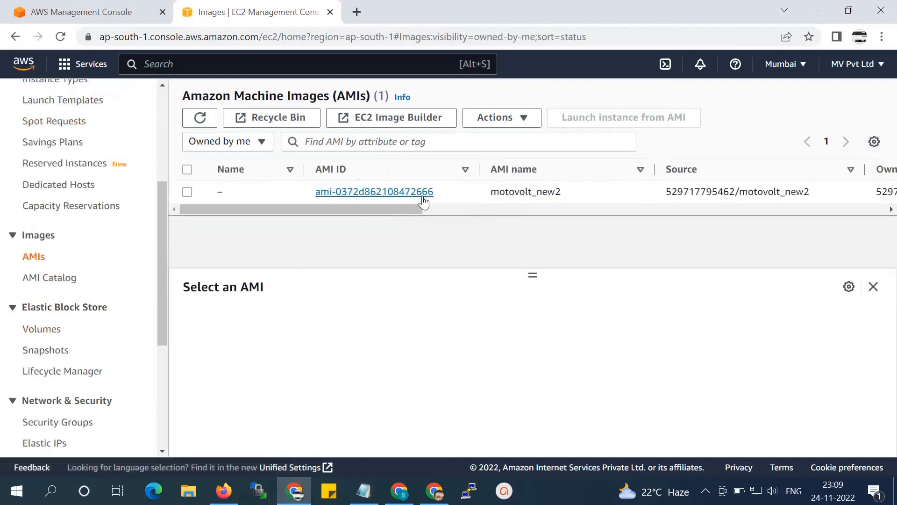
Switch to Notepad and write the heading "Now go ...to 2nd steps...."
{"action": "key", "text": "alt+Tab"}
{"action": "key", "text": "alt+Tab"}
{"action": "key", "text": "alt+Tab"}
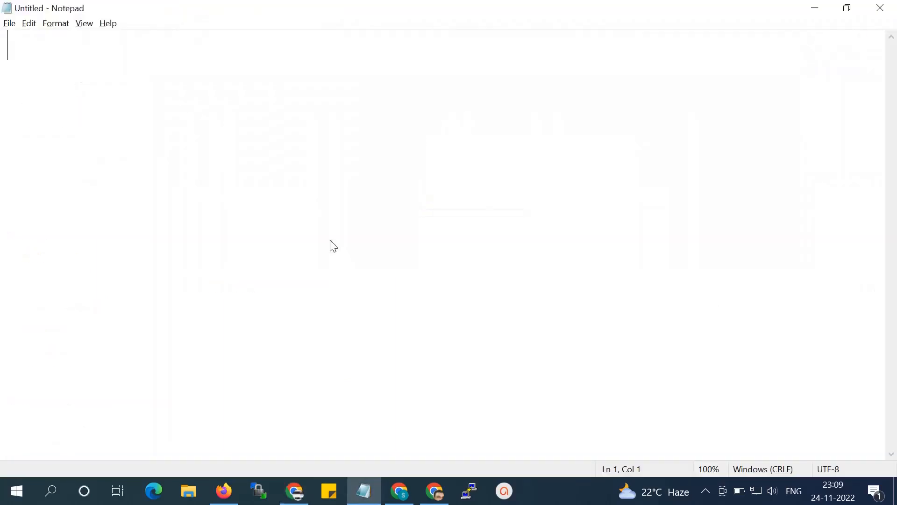
{"action": "type", "text": "Now go "}
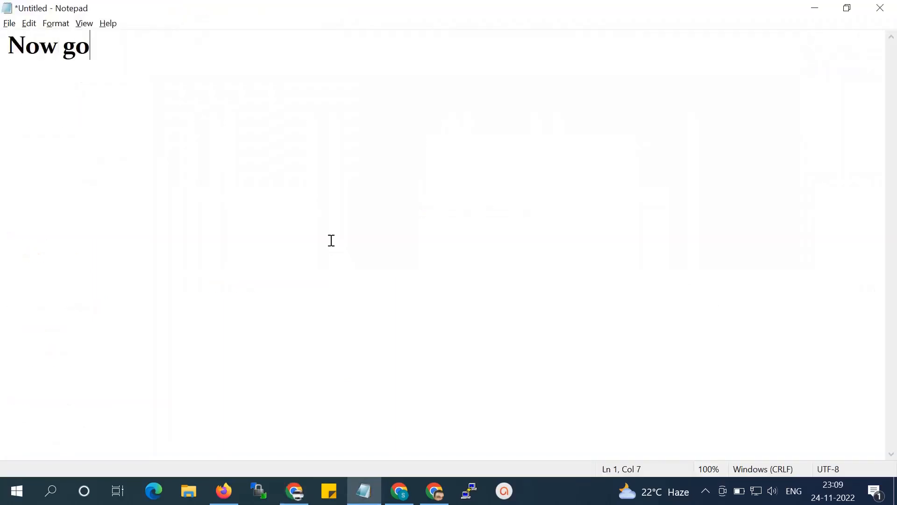
{"action": "type", "text": "...to 2nd steps...."}
Add the line "For Share the ami with the target account using either the amazon ec2 console ..." below the heading in the Notepad note
{"action": "key", "text": "Return"}
{"action": "key", "text": "Return"}
{"action": "key", "text": "Return"}
{"action": "type", "text": "o"}
{"action": "key", "text": "BackSpace"}
{"action": "type", "text": "F"}
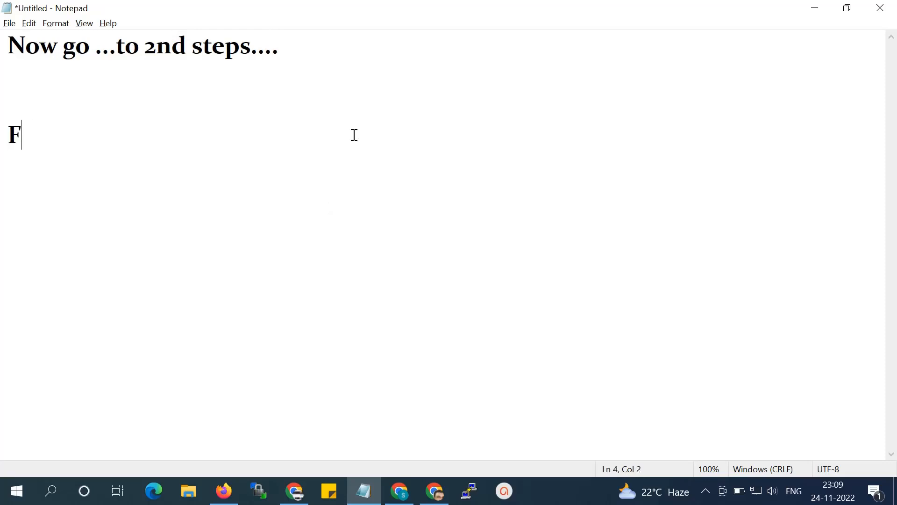
{"action": "type", "text": "or Share the"}
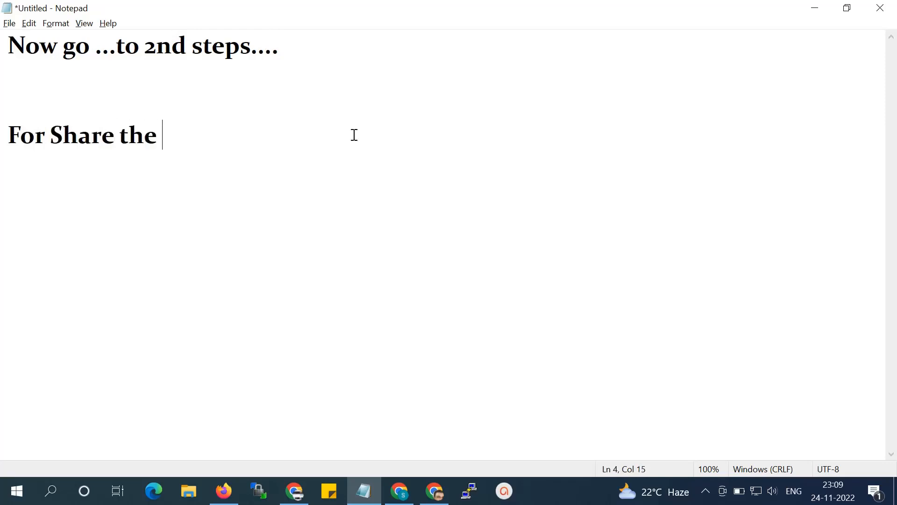
{"action": "type", "text": " ami with the"}
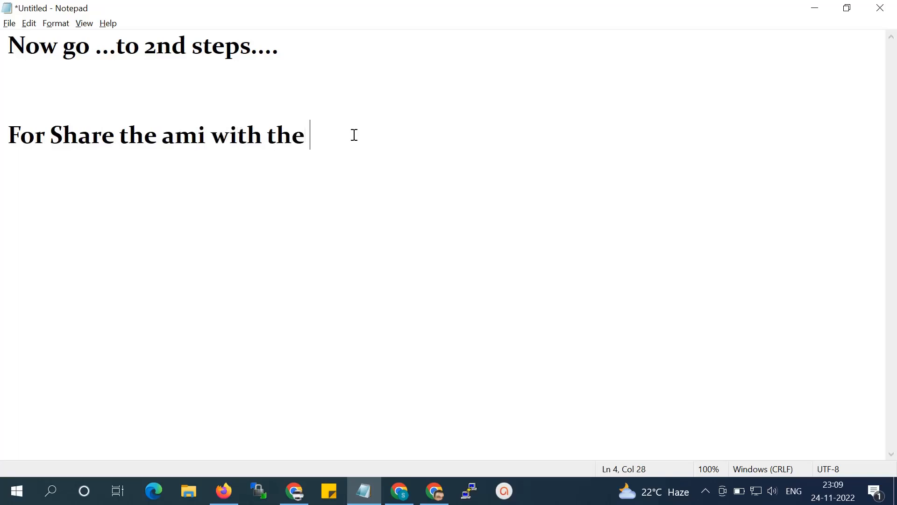
{"action": "type", "text": " target account us"}
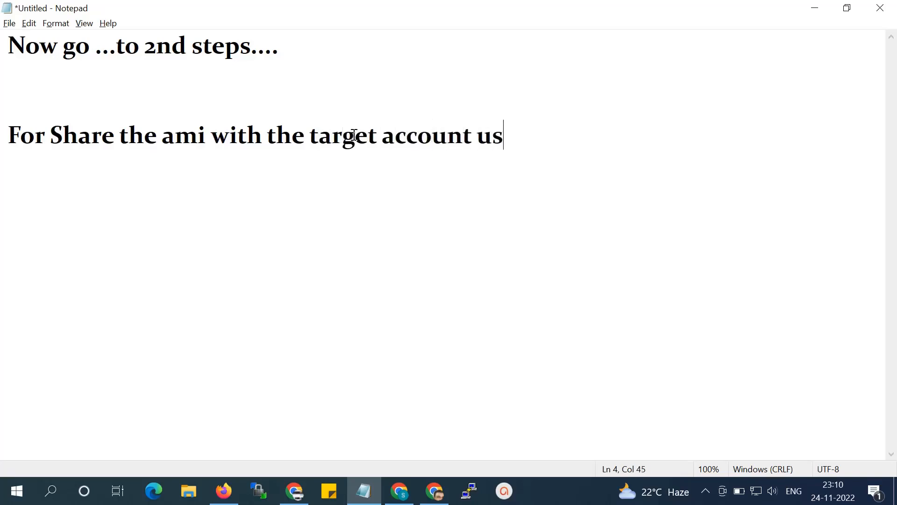
{"action": "type", "text": "ing either "}
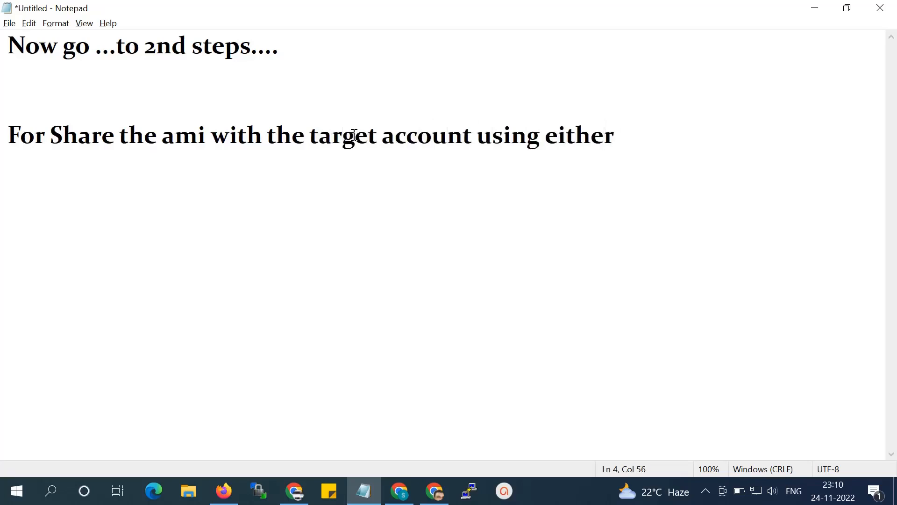
{"action": "type", "text": "the amo"}
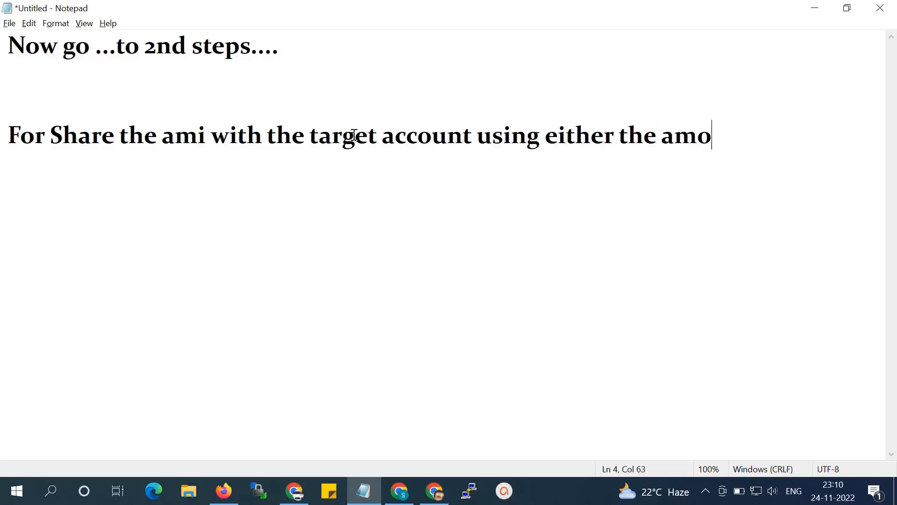
{"action": "key", "text": "BackSpace"}
{"action": "type", "text": "azon ec2"}
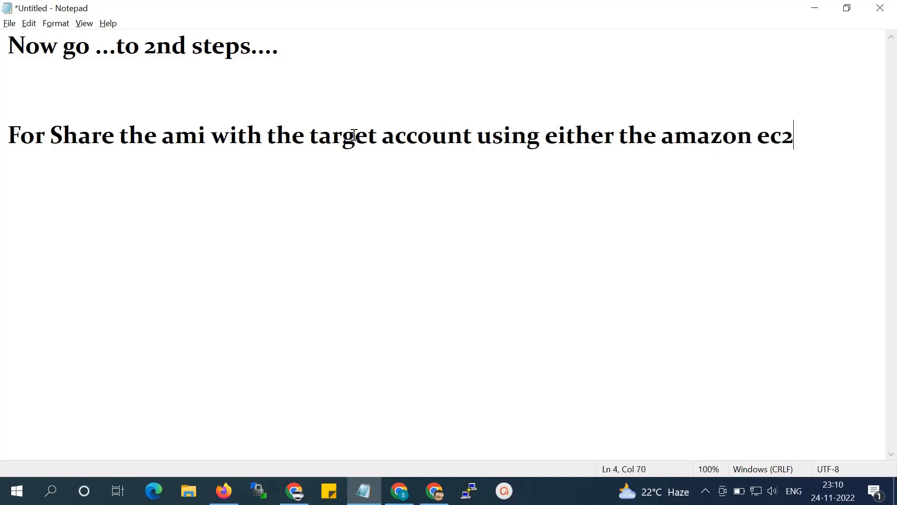
{"action": "type", "text": " con"}
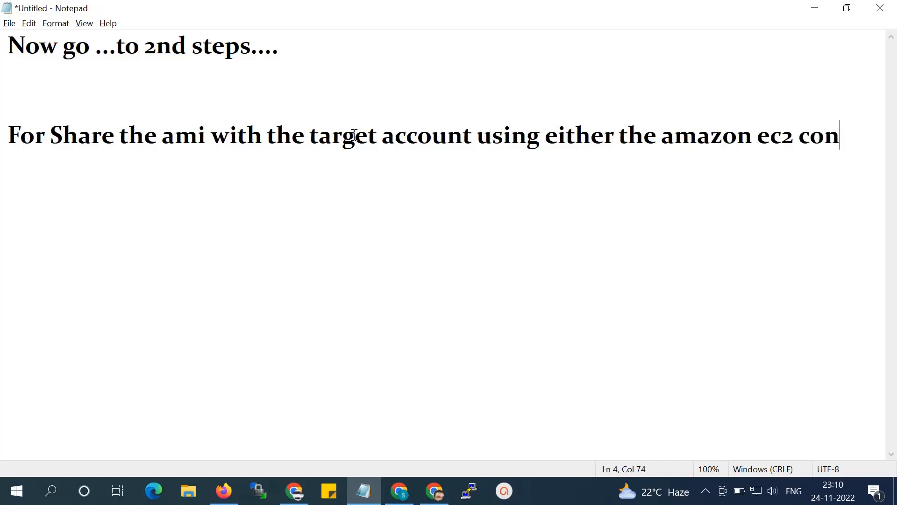
{"action": "type", "text": "sole ..."}
Add the line "Lets start.....lab...." to the Notepad note, separated by a blank line
{"action": "key", "text": "Return"}
{"action": "key", "text": "Return"}
{"action": "type", "text": "Lets"}
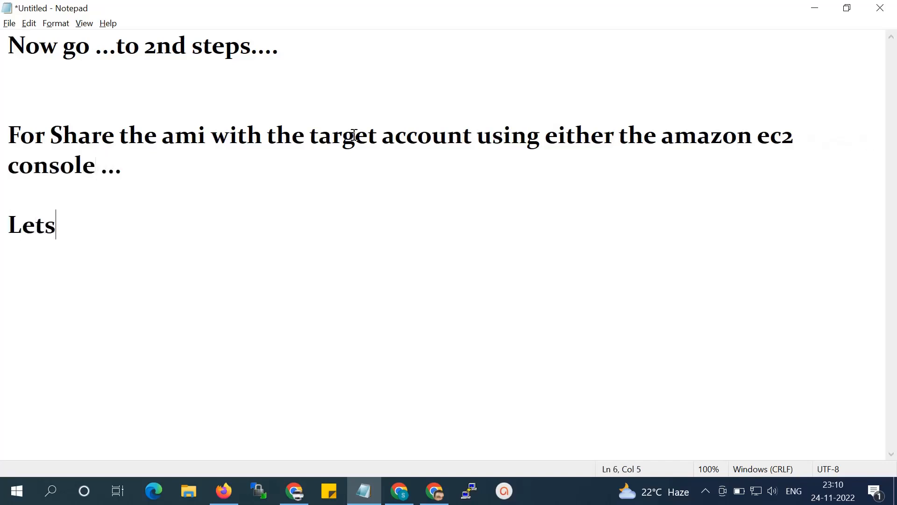
{"action": "type", "text": " start...."}
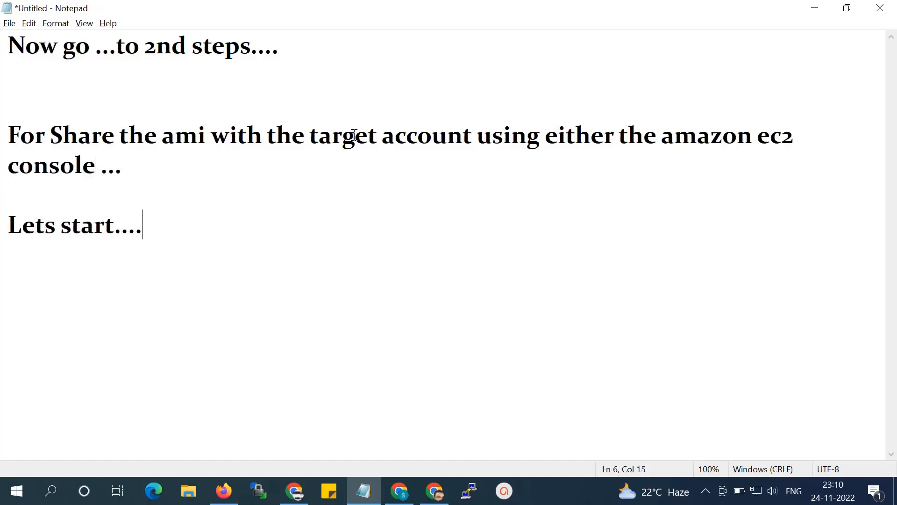
{"action": "type", "text": ".lab...."}
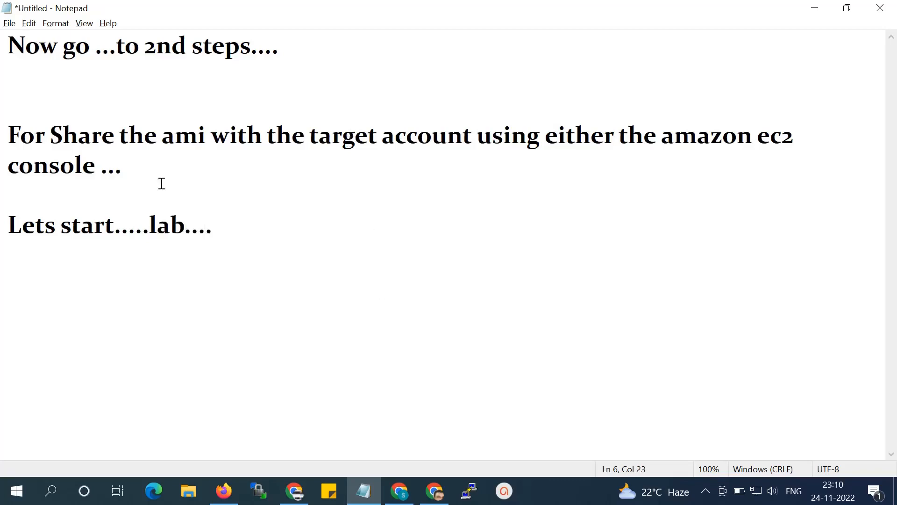
Switch to Chrome, select the AMI motovolt_new2, and show its permissions
{"action": "key", "text": "alt+Tab"}
{"action": "left_click", "coordinate": [187, 192]}
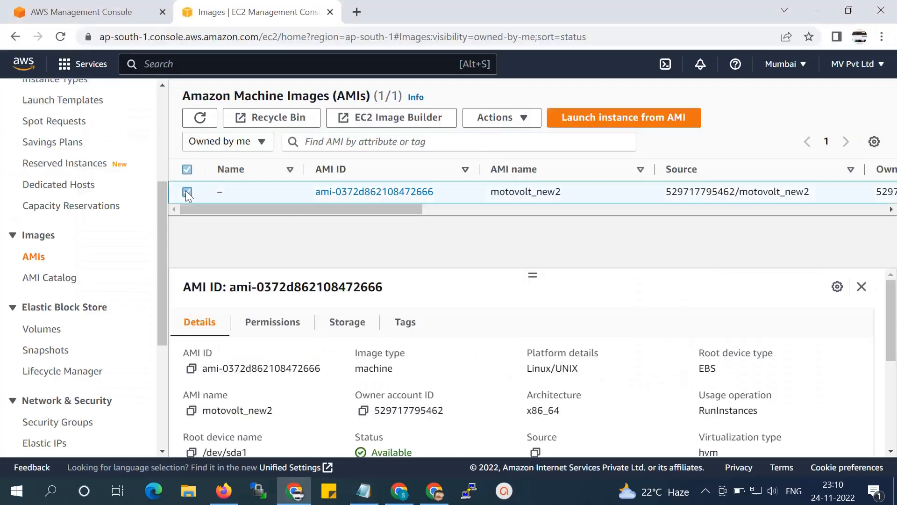
{"action": "mouse_move", "coordinate": [352, 208]}
{"action": "left_mouse_down"}
{"action": "mouse_move", "coordinate": [419, 206]}
{"action": "mouse_move", "coordinate": [343, 211]}
{"action": "left_mouse_up"}
{"action": "left_click", "coordinate": [265, 324]}
{"action": "scroll", "coordinate": [426, 291], "scroll_direction": "down", "scroll_amount": 3}
{"action": "scroll", "coordinate": [426, 337], "scroll_direction": "up", "scroll_amount": 3}
Add the line "Go to permissionnn......" to the Notepad note, checking the AMI's permissions in Chrome while writing
{"action": "key", "text": "alt+Tab"}
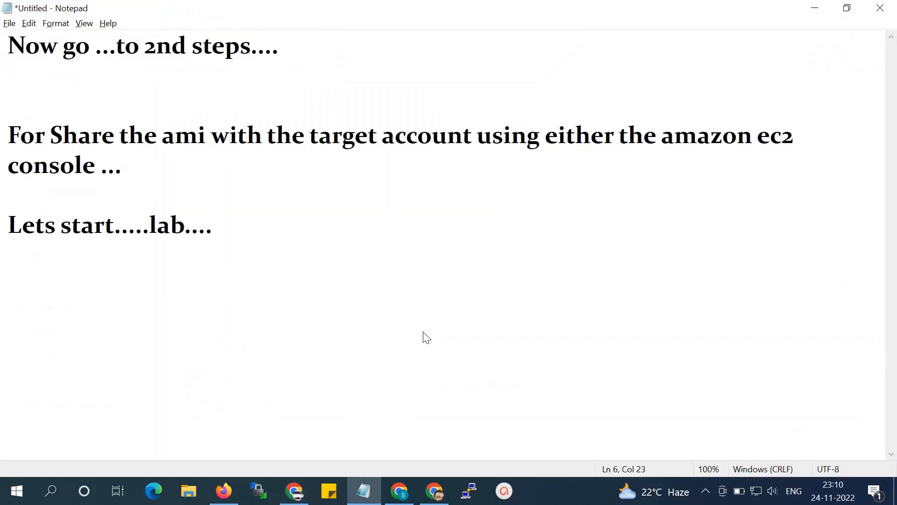
{"action": "key", "text": "Return"}
{"action": "key", "text": "Return"}
{"action": "type", "text": "Got"}
{"action": "key", "text": "BackSpace"}
{"action": "key", "text": "BackSpace"}
{"action": "type", "text": "to per"}
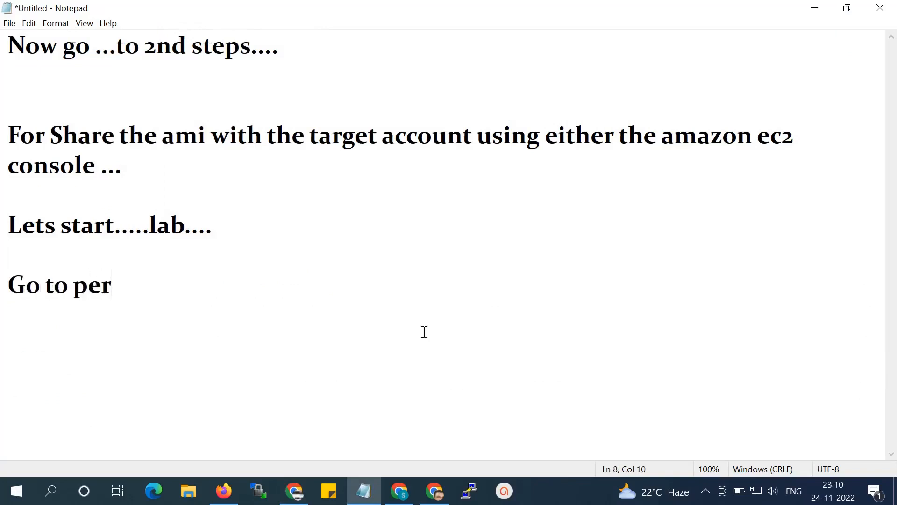
{"action": "key", "text": "alt+Tab"}
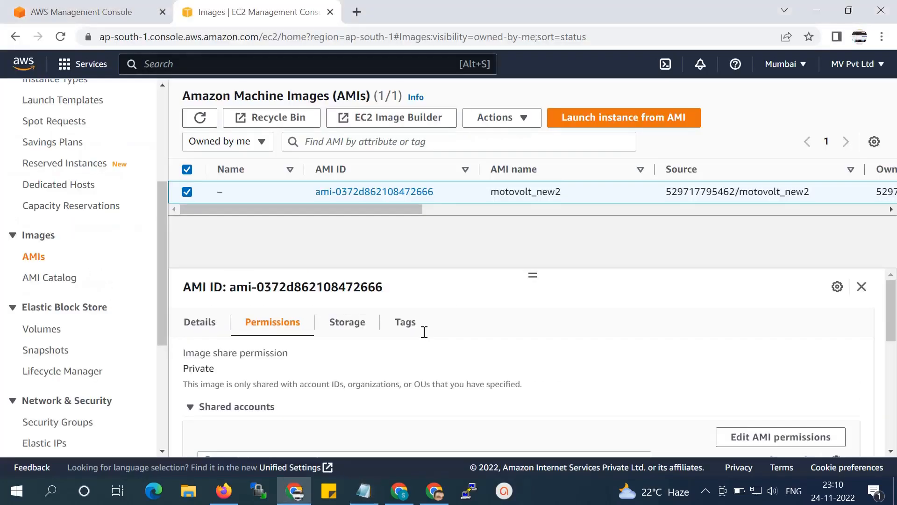
{"action": "key", "text": "alt+Tab"}
{"action": "type", "text": "miss"}
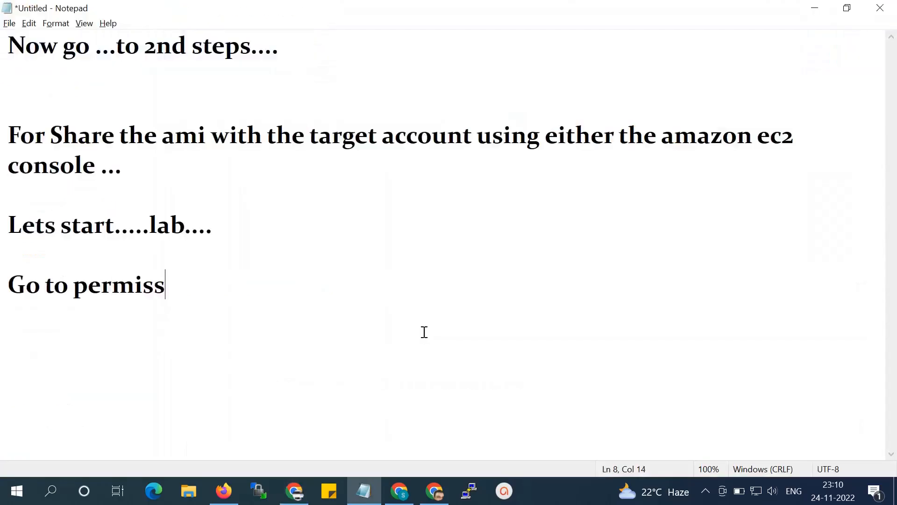
{"action": "type", "text": "ionnn......"}
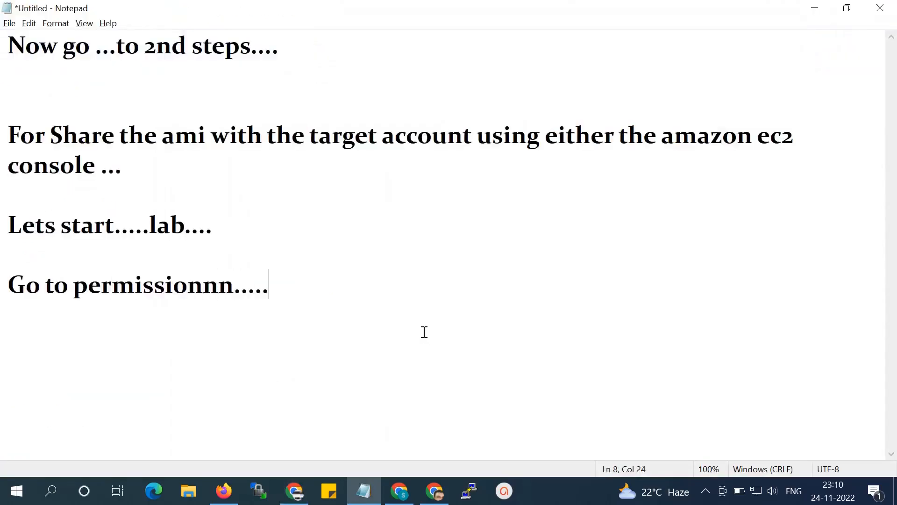
Return to Chrome and, in the Shared accounts section of motovolt_new2's permissions, start adding an account ID
{"action": "key", "text": "alt+Tab"}
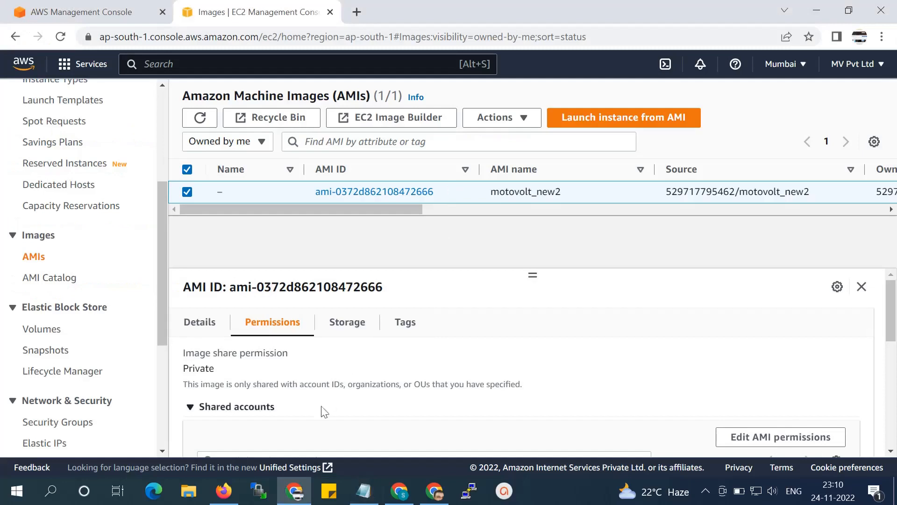
{"action": "scroll", "coordinate": [325, 413], "scroll_direction": "down", "scroll_amount": 2}
{"action": "left_click_drag", "start_coordinate": [275, 338], "coordinate": [200, 345]}
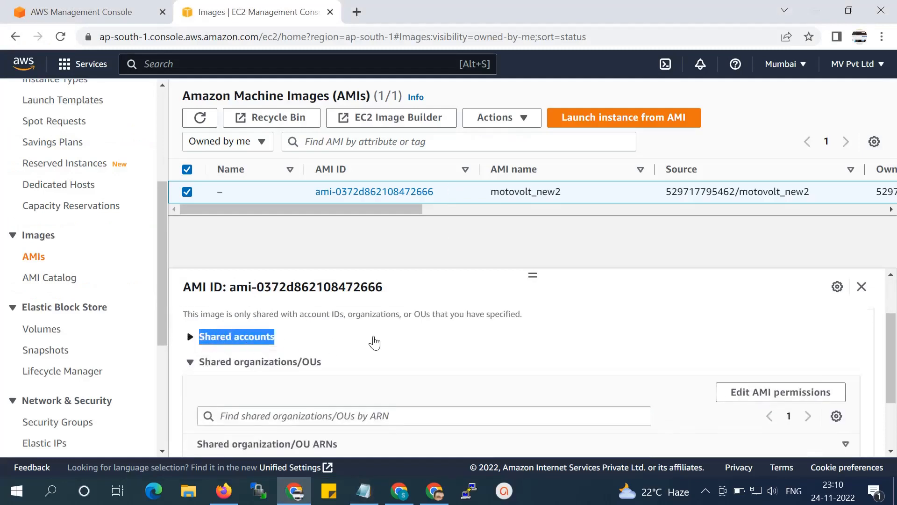
{"action": "scroll", "coordinate": [360, 346], "scroll_direction": "down", "scroll_amount": 2}
{"action": "scroll", "coordinate": [344, 349], "scroll_direction": "up", "scroll_amount": 3}
{"action": "left_click", "coordinate": [192, 409]}
{"action": "scroll", "coordinate": [415, 310], "scroll_direction": "down", "scroll_amount": 2}
{"action": "scroll", "coordinate": [415, 310], "scroll_direction": "down", "scroll_amount": 1}
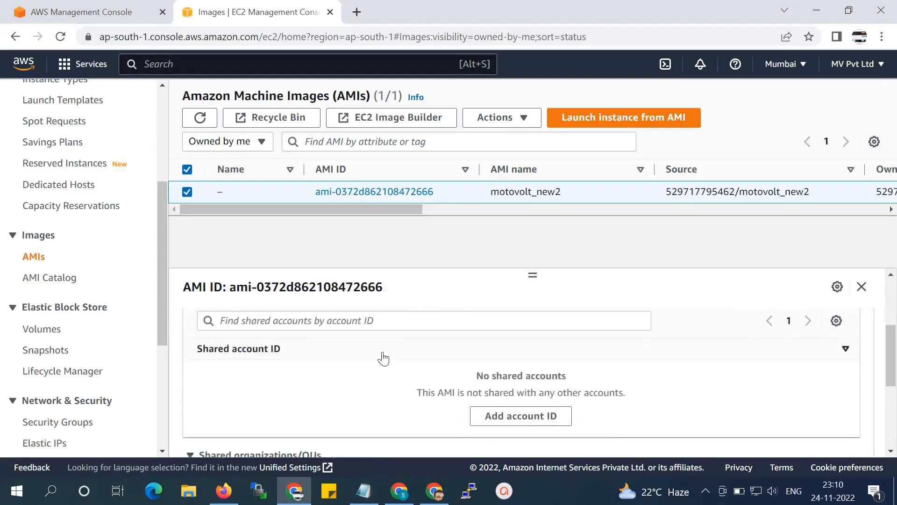
{"action": "left_click", "coordinate": [532, 423]}
Switch to Notepad and add the line "Here put the share new account ..id...ok"
{"action": "key", "text": "alt+Tab"}
{"action": "key", "text": "alt+Tab"}
{"action": "key", "text": "alt+Tab"}
{"action": "key", "text": "Return"}
{"action": "key", "text": "Return"}
{"action": "key", "text": "Return"}
{"action": "type", "text": "H"}
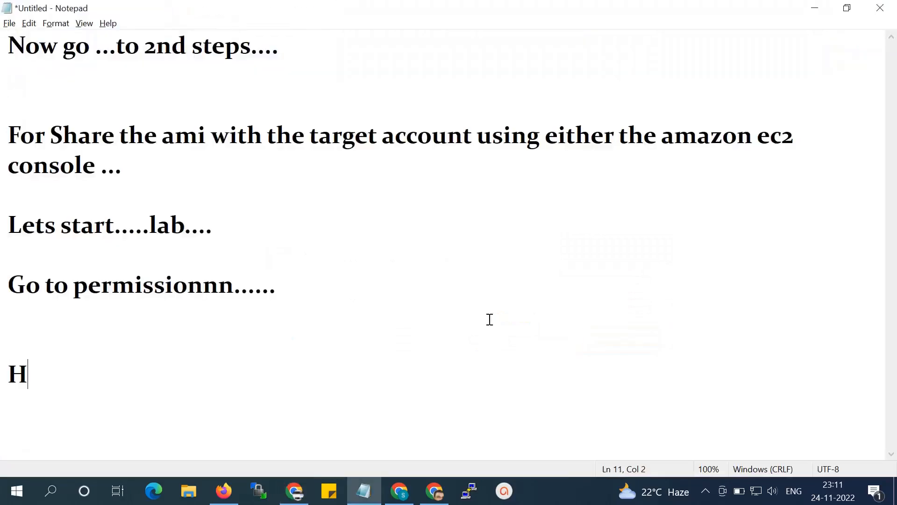
{"action": "type", "text": "ere put the"}
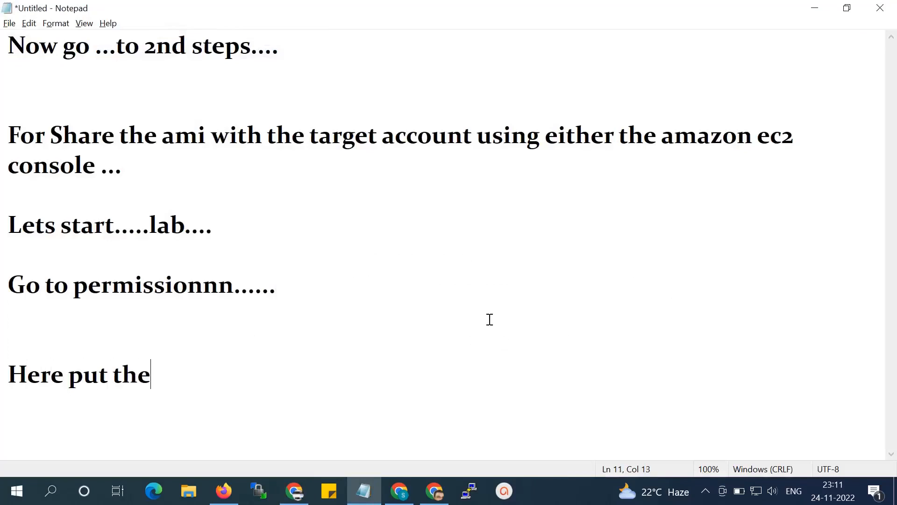
{"action": "type", "text": " share"}
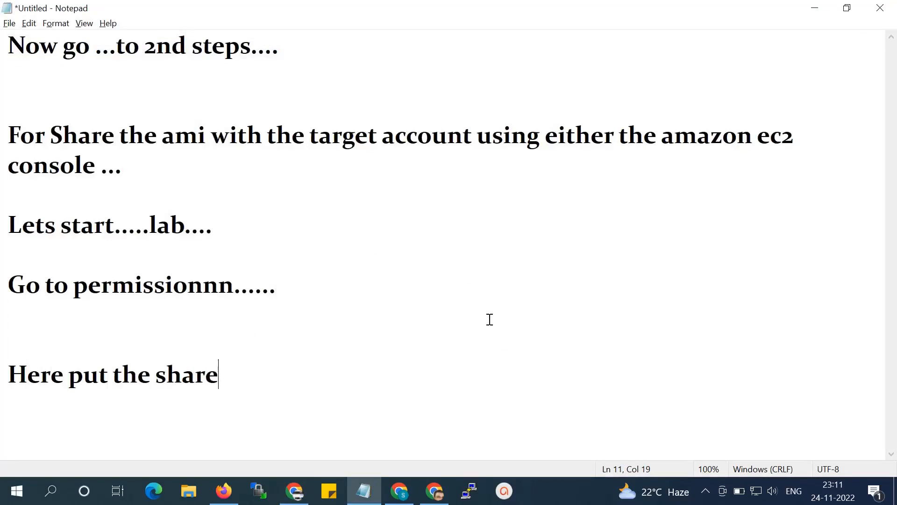
{"action": "type", "text": " new account"}
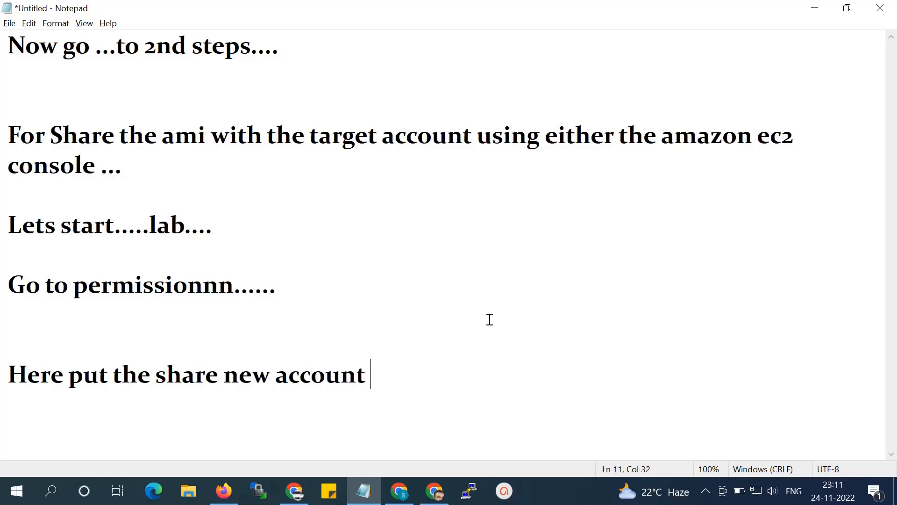
{"action": "type", "text": " ..id...ok"}
Add the closing line "lets put..." to the Notepad note, separated by blank lines
{"action": "key", "text": "Return"}
{"action": "key", "text": "Return"}
{"action": "key", "text": "Return"}
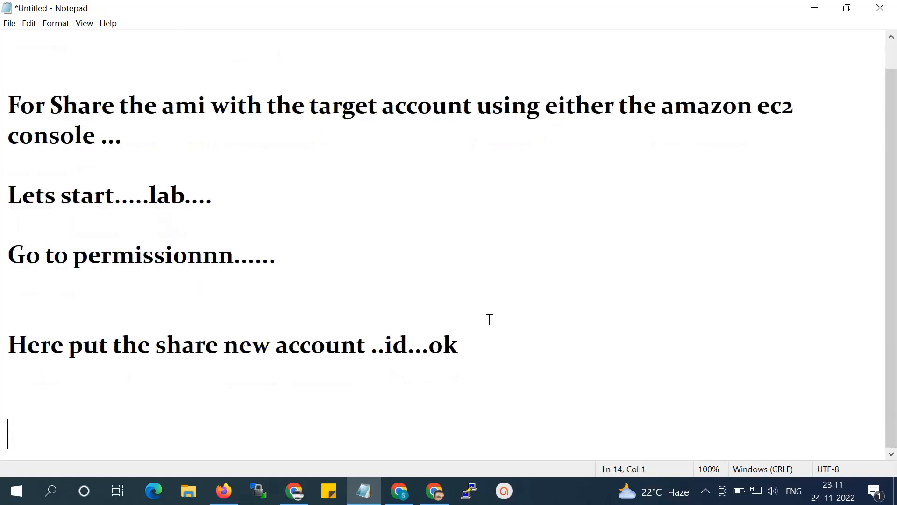
{"action": "type", "text": "star"}
{"action": "key", "text": "BackSpace"}
{"action": "key", "text": "BackSpace"}
{"action": "key", "text": "BackSpace"}
{"action": "key", "text": "BackSpace"}
{"action": "type", "text": "lets"}
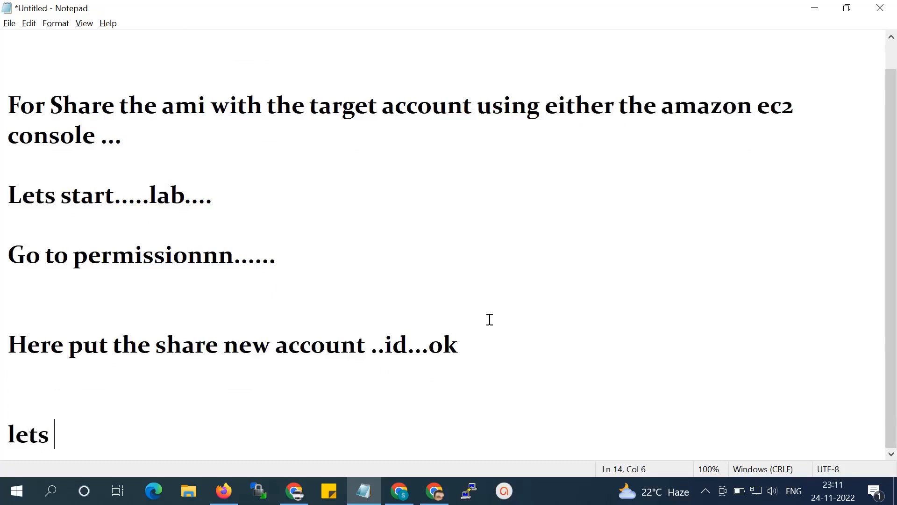
{"action": "type", "text": "  put..."}
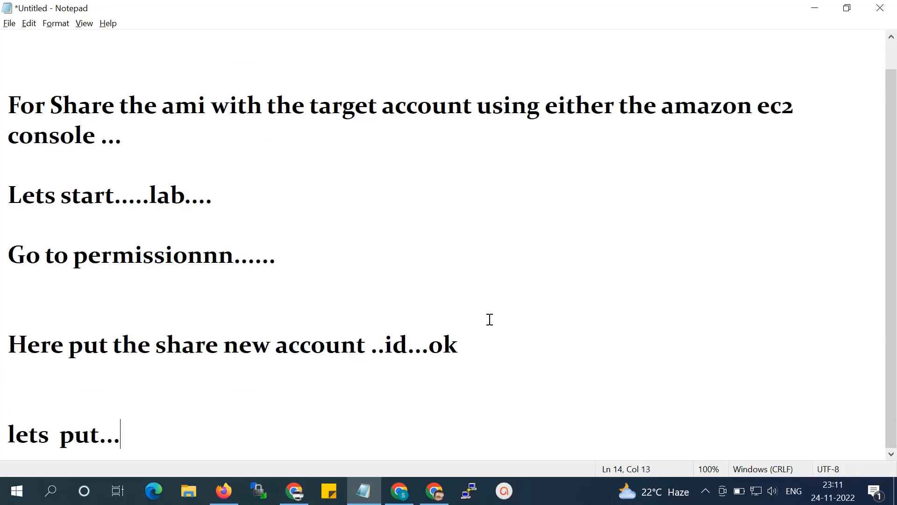
Copy the target account's ID from the AWS console in Firefox and paste it as the AWS account ID for sharing the AMI in Chrome
{"action": "key", "text": "alt+Tab"}
{"action": "left_click", "coordinate": [387, 278]}
{"action": "left_click", "coordinate": [223, 490]}
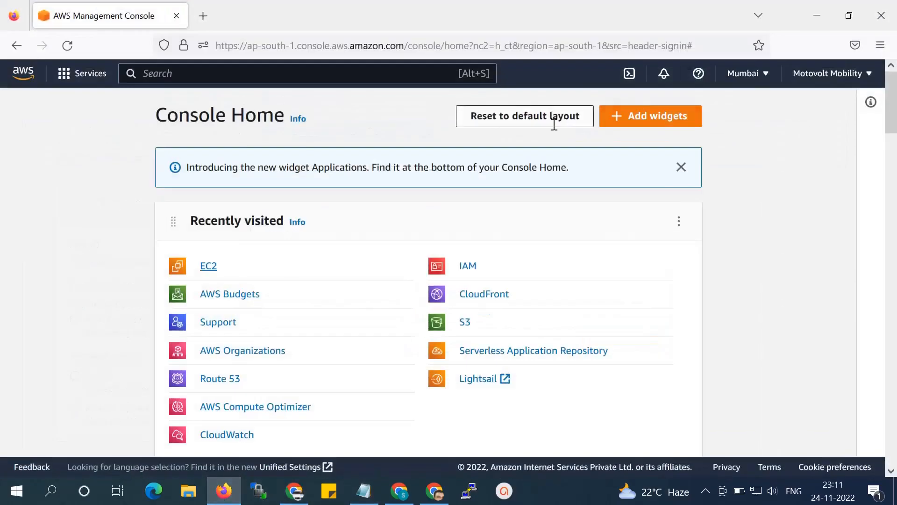
{"action": "left_click", "coordinate": [823, 74]}
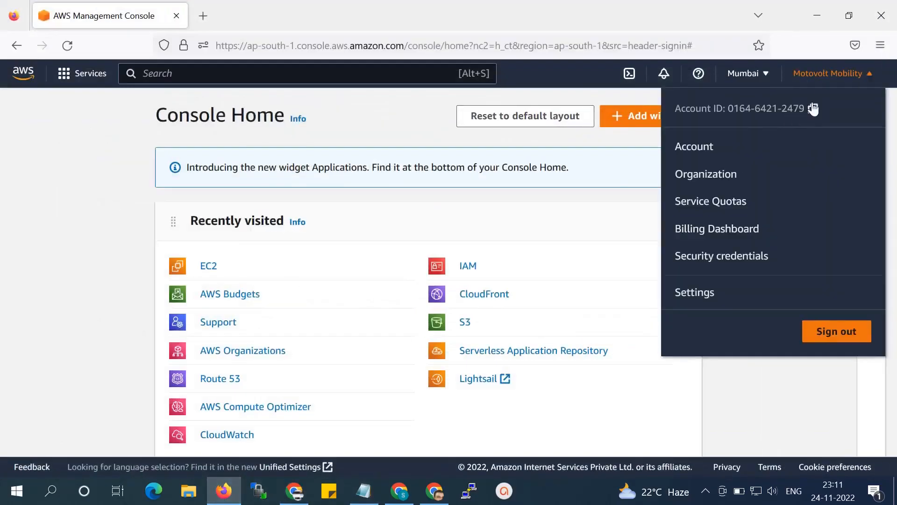
{"action": "left_click", "coordinate": [820, 12]}
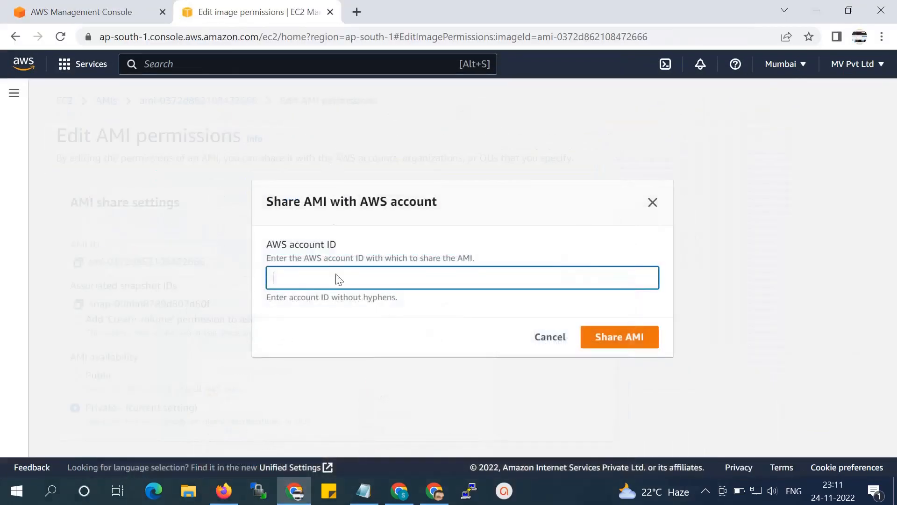
{"action": "key", "text": "ctrl+v"}
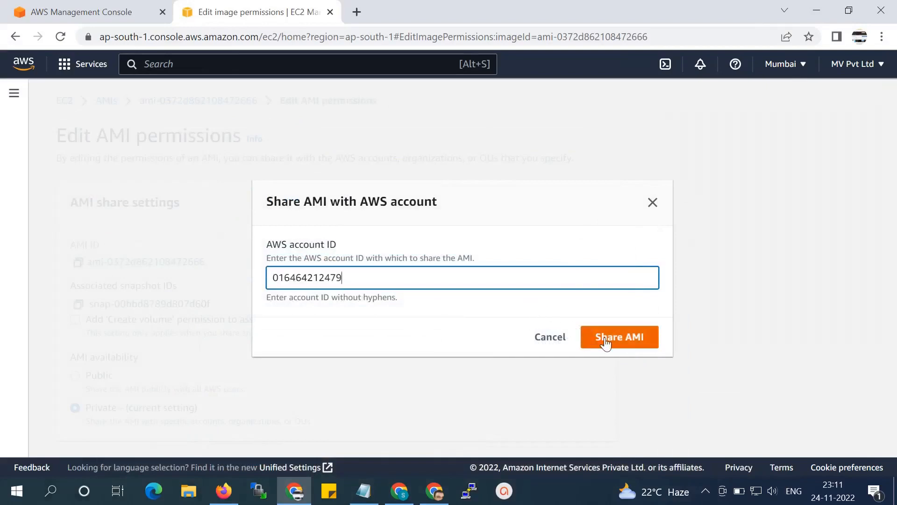
Replace all the text in Notepad with "now", and return to the AMI sharing dialog in Chrome
{"action": "key", "text": "alt+Tab"}
{"action": "key", "text": "alt+Tab"}
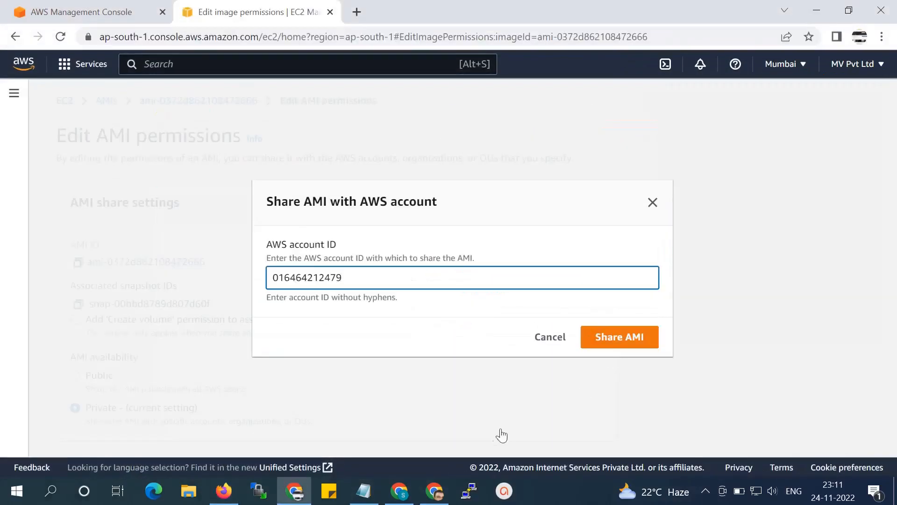
{"action": "left_click", "coordinate": [363, 491]}
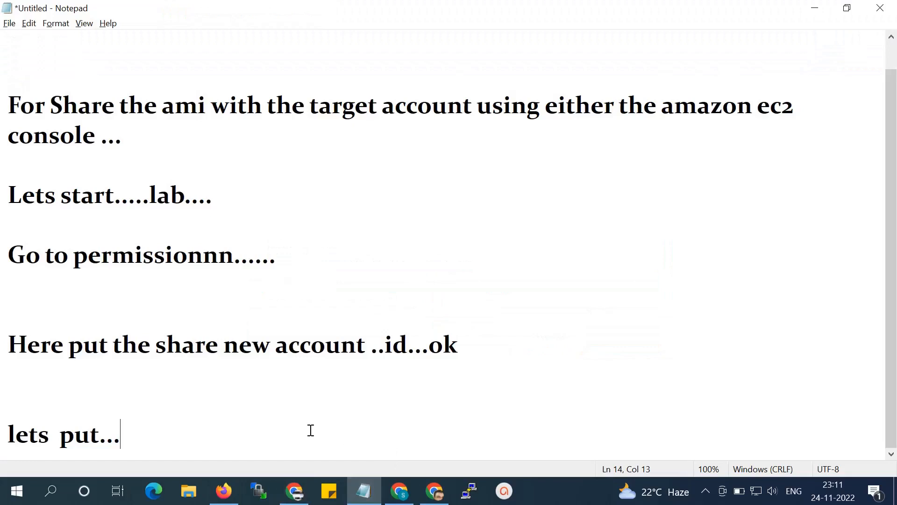
{"action": "key", "text": "ctrl+a"}
{"action": "key", "text": "Delete"}
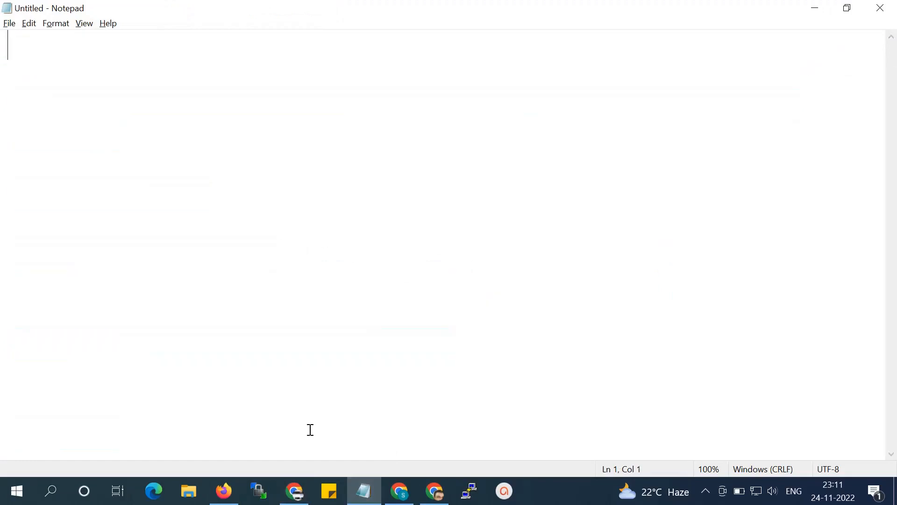
{"action": "type", "text": "nw"}
{"action": "key", "text": "BackSpace"}
{"action": "type", "text": "ow"}
{"action": "key", "text": "alt+Tab"}
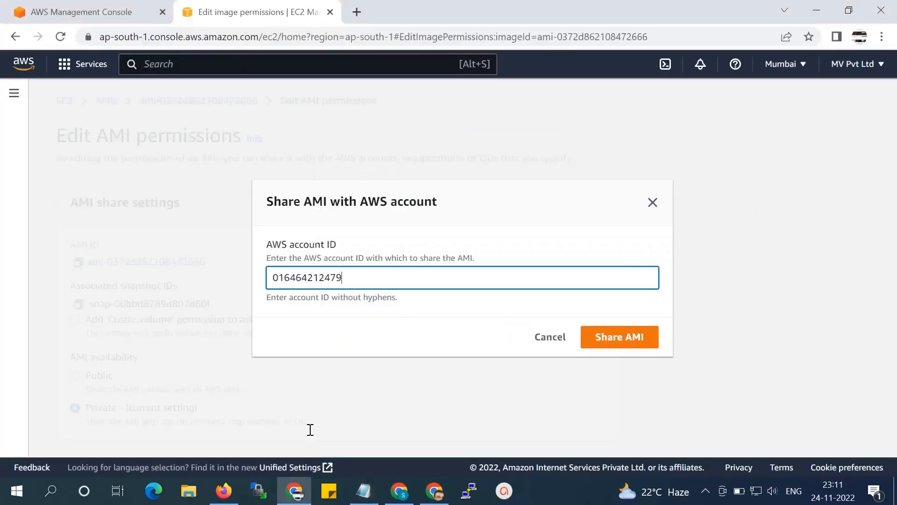
Switch to Notepad and extend the first line to read "now share ami ...", followed by a blank line
{"action": "key", "text": "alt+Tab"}
{"action": "type", "text": "shar"}
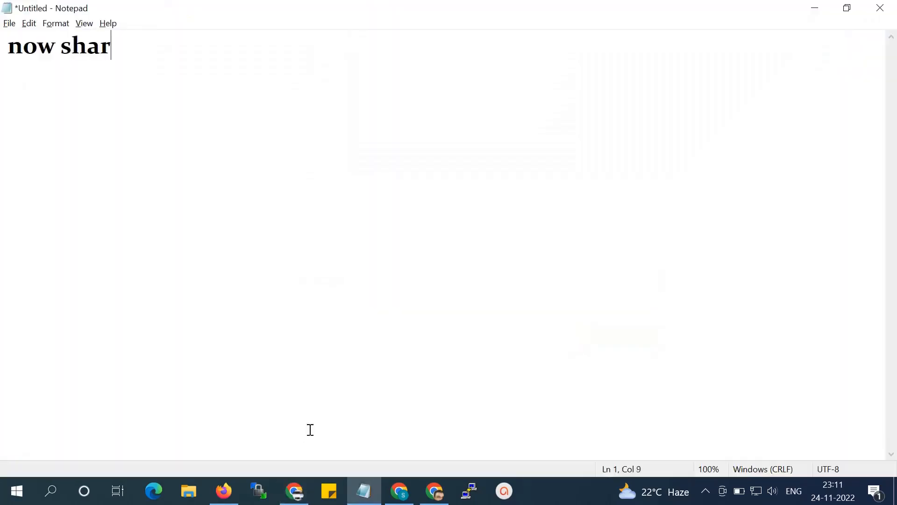
{"action": "type", "text": "e ami ..."}
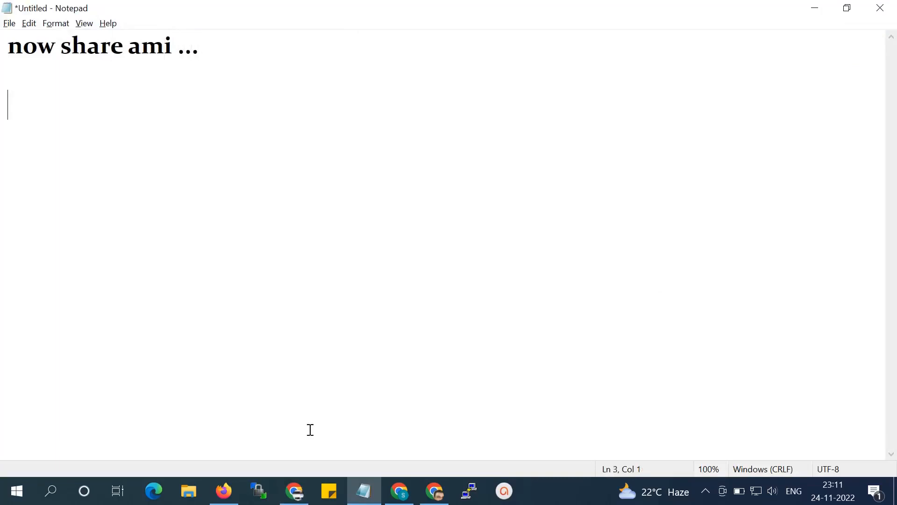
Confirm sharing with the entered account in Chrome, and save the AMI permissions with 'Create volume' permission added to the associated snapshots
{"action": "key", "text": "alt+Tab"}
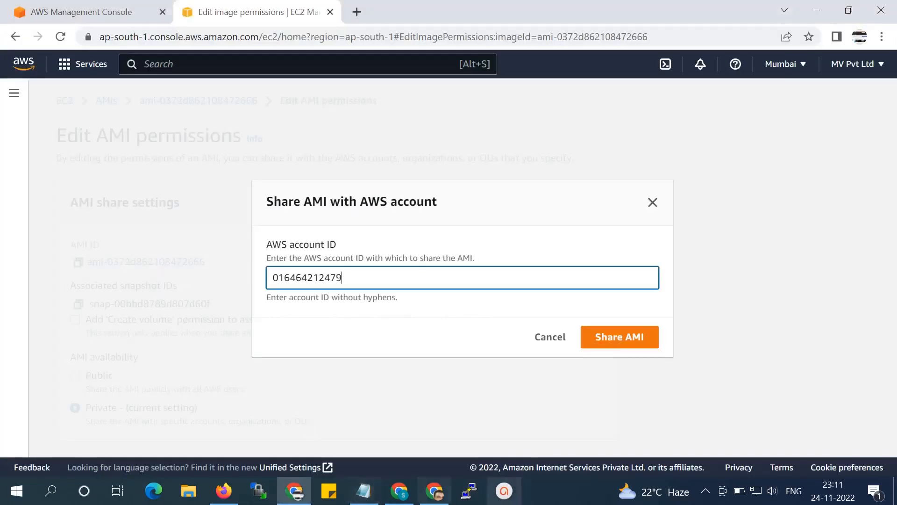
{"action": "left_click", "coordinate": [632, 337]}
{"action": "scroll", "coordinate": [435, 288], "scroll_direction": "down", "scroll_amount": 5}
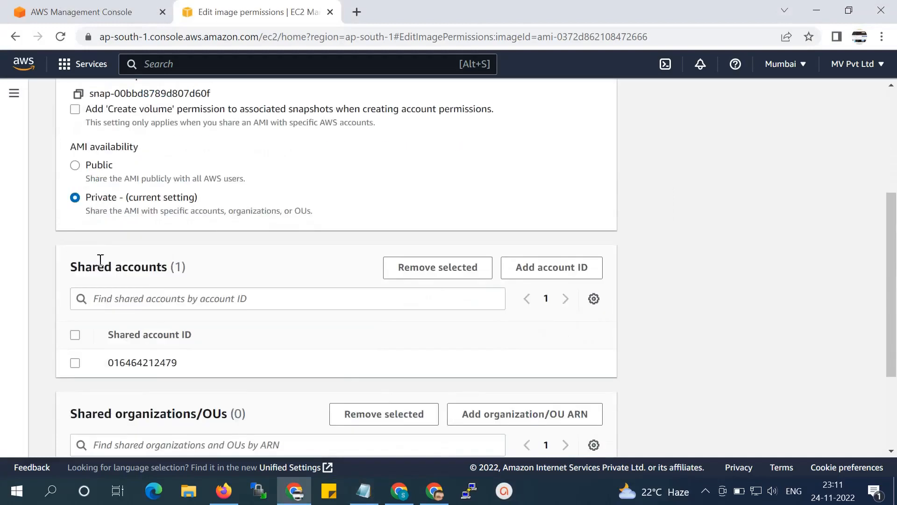
{"action": "left_click", "coordinate": [77, 112]}
{"action": "scroll", "coordinate": [189, 215], "scroll_direction": "up", "scroll_amount": 4}
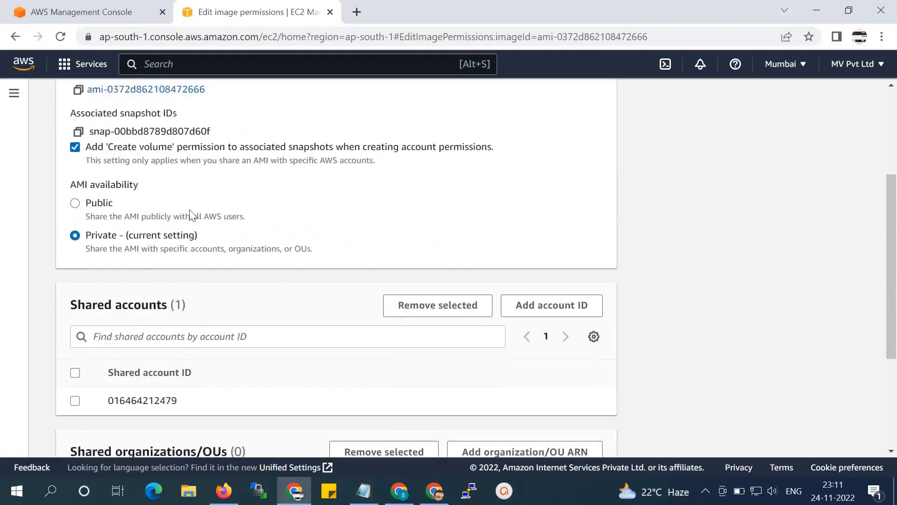
{"action": "scroll", "coordinate": [195, 210], "scroll_direction": "down", "scroll_amount": 3}
{"action": "scroll", "coordinate": [219, 267], "scroll_direction": "down", "scroll_amount": 4}
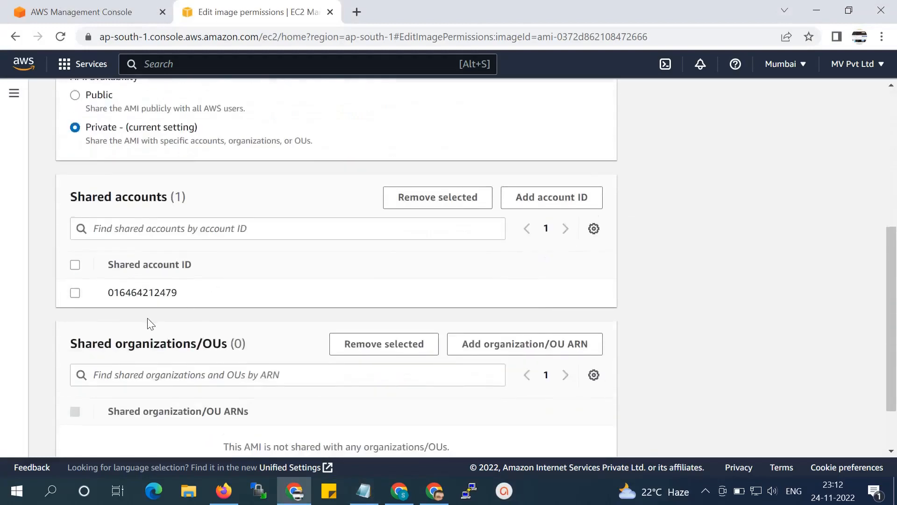
{"action": "left_click", "coordinate": [566, 431]}
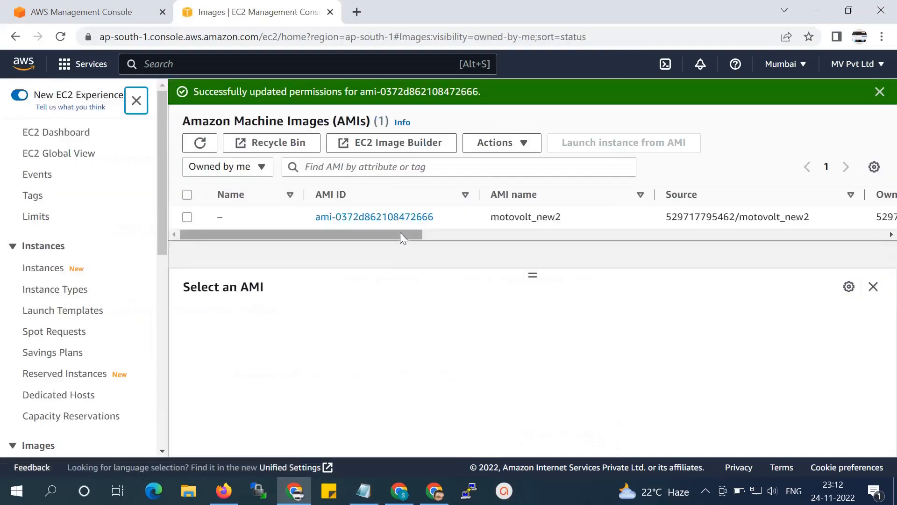
Copy the notification about the updated AMI permissions and paste it into the Notepad note under the first line
{"action": "left_click_drag", "start_coordinate": [403, 236], "coordinate": [368, 236]}
{"action": "left_click_drag", "start_coordinate": [419, 94], "coordinate": [196, 92]}
{"action": "key", "text": "ctrl+c"}
{"action": "key", "text": "alt+Tab"}
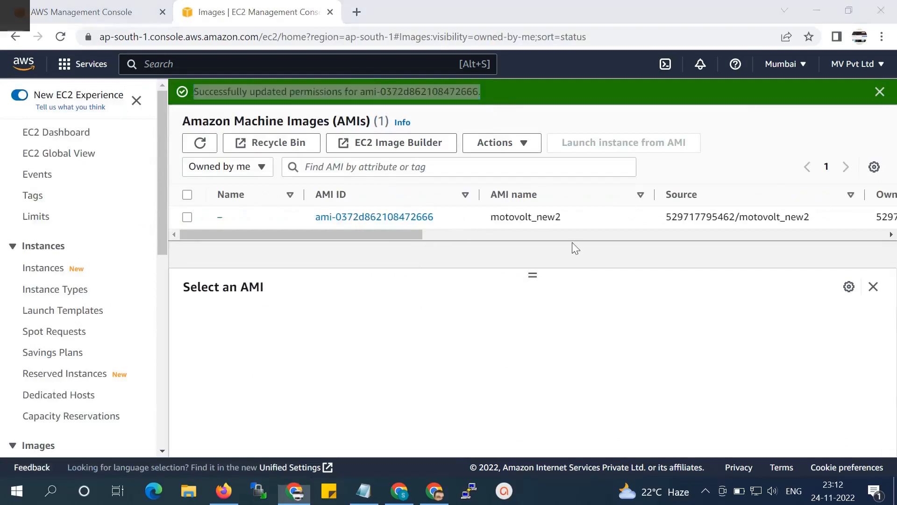
{"action": "key", "text": "ctrl+v"}
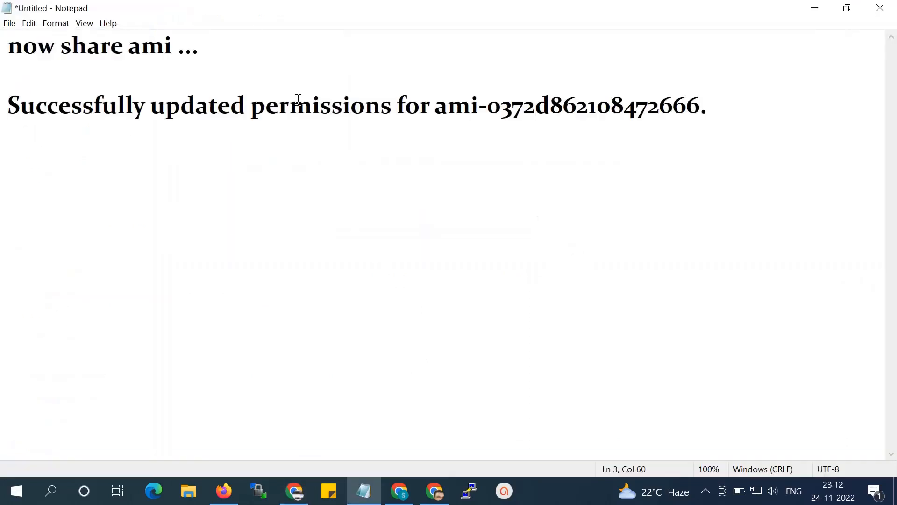
Add the line "share has done....ok" below the pasted message, separated by a blank line
{"action": "type", "text": "share hsa"}
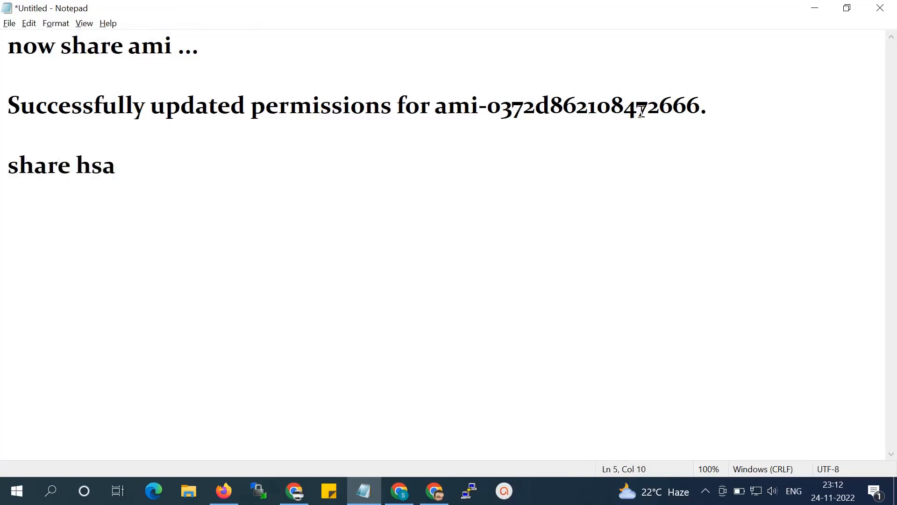
{"action": "key", "text": "BackSpace"}
{"action": "key", "text": "BackSpace"}
{"action": "type", "text": "as done"}
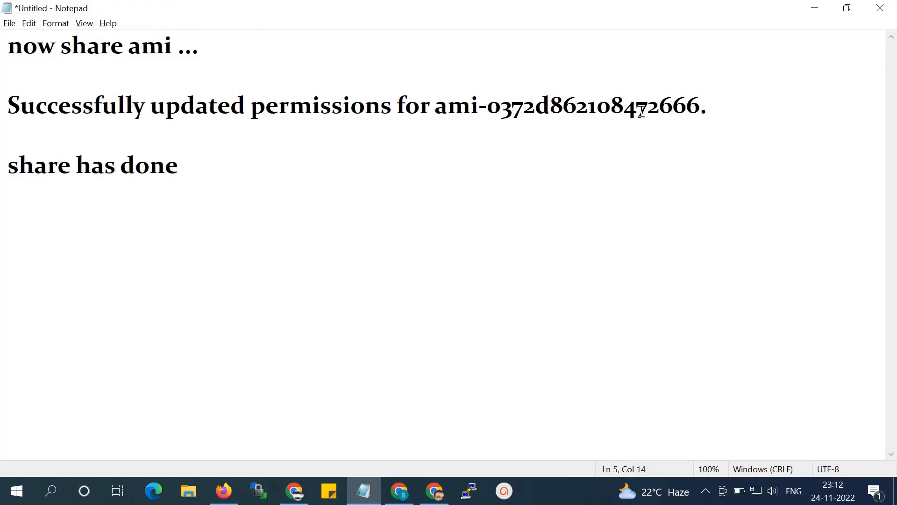
{"action": "type", "text": "....ok"}
Add the line "next ...go to another account..ok" to the note after a blank line
{"action": "key", "text": "Return"}
{"action": "type", "text": "nes"}
{"action": "key", "text": "BackSpace"}
{"action": "type", "text": "xt ...go "}
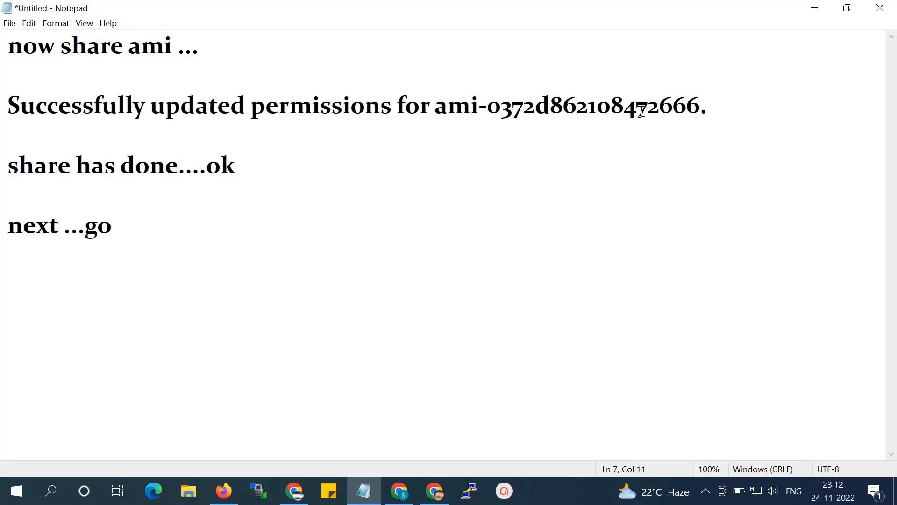
{"action": "type", "text": "to anot"}
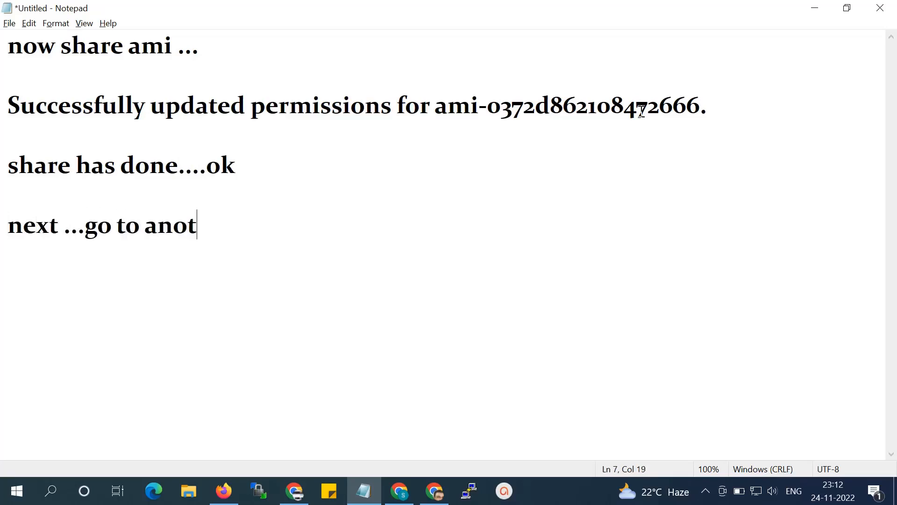
{"action": "type", "text": "her "}
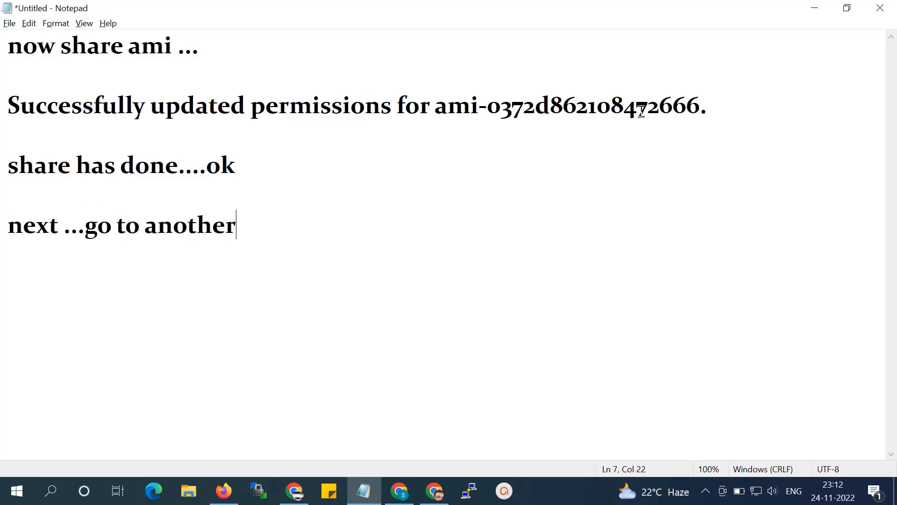
{"action": "type", "text": "account..ok"}
Add the closing line "lets start ...another new account aws ....." to the note after a blank line
{"action": "key", "text": "Return"}
{"action": "type", "text": "lets stasrt"}
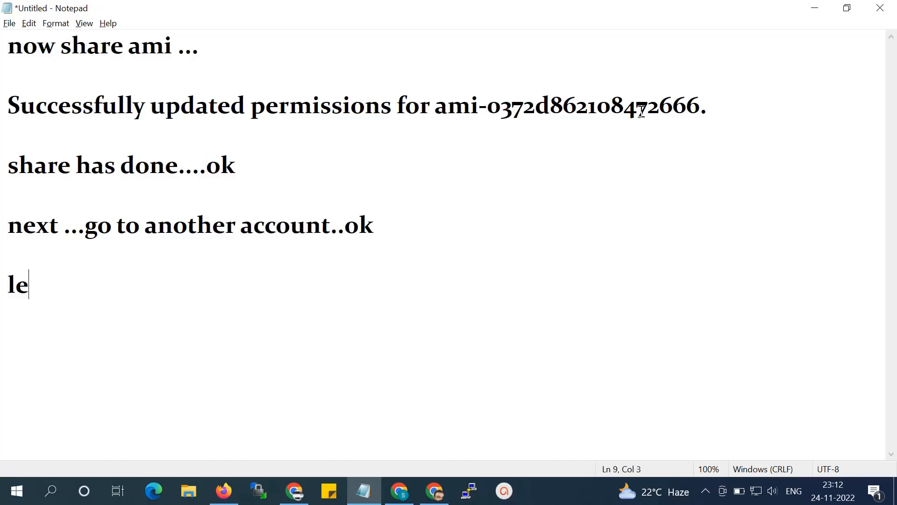
{"action": "key", "text": "BackSpace"}
{"action": "key", "text": "BackSpace"}
{"action": "key", "text": "BackSpace"}
{"action": "key", "text": "BackSpace"}
{"action": "key", "text": "BackSpace"}
{"action": "type", "text": "art"}
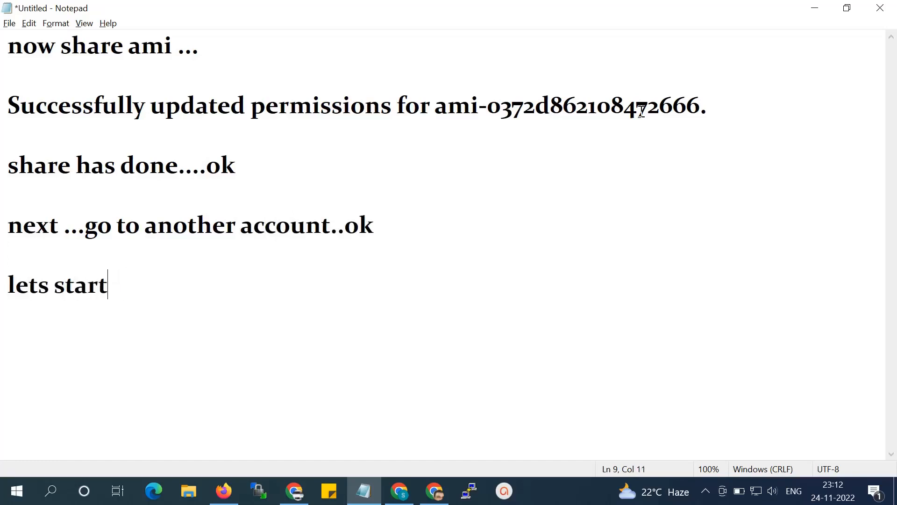
{"action": "type", "text": " ...anot"}
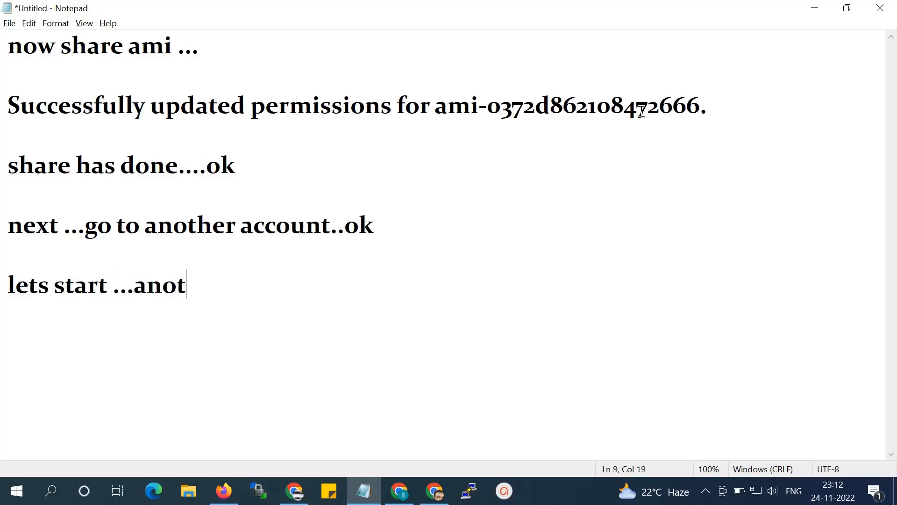
{"action": "type", "text": "her new a"}
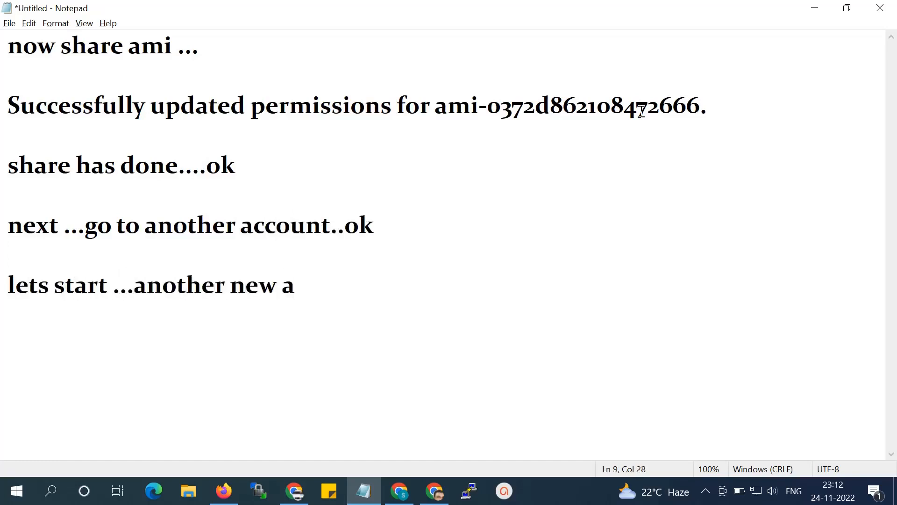
{"action": "type", "text": "ccount aws"}
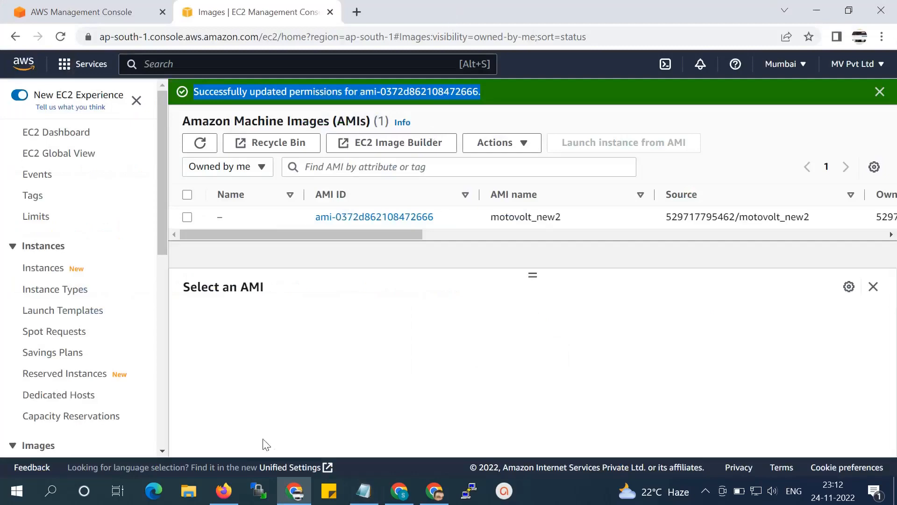
Switch to the target account's AWS console in Firefox and open the EC2 service in a new tab
{"action": "left_click", "coordinate": [223, 491]}
{"action": "left_click", "coordinate": [66, 178]}
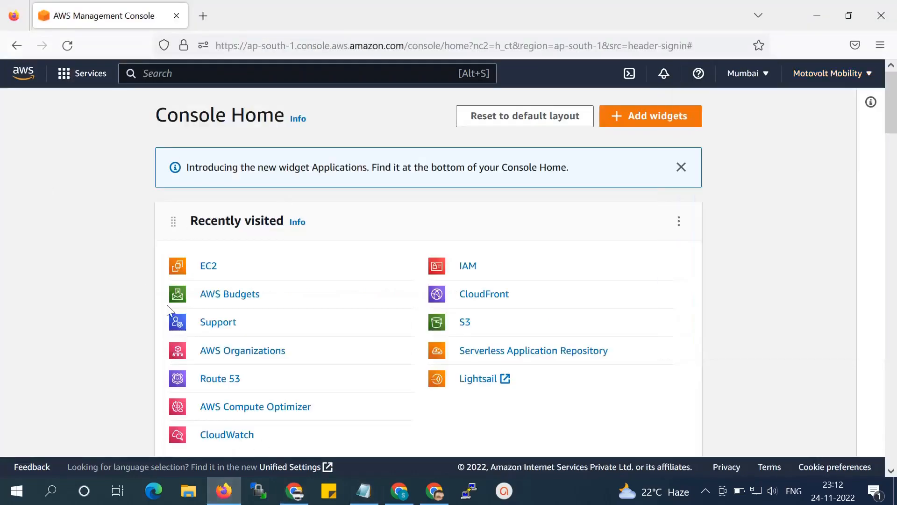
{"action": "scroll", "coordinate": [257, 364], "scroll_direction": "down", "scroll_amount": 5}
{"action": "scroll", "coordinate": [255, 338], "scroll_direction": "up", "scroll_amount": 5}
{"action": "scroll", "coordinate": [256, 337], "scroll_direction": "down", "scroll_amount": 3}
{"action": "scroll", "coordinate": [255, 337], "scroll_direction": "up", "scroll_amount": 3}
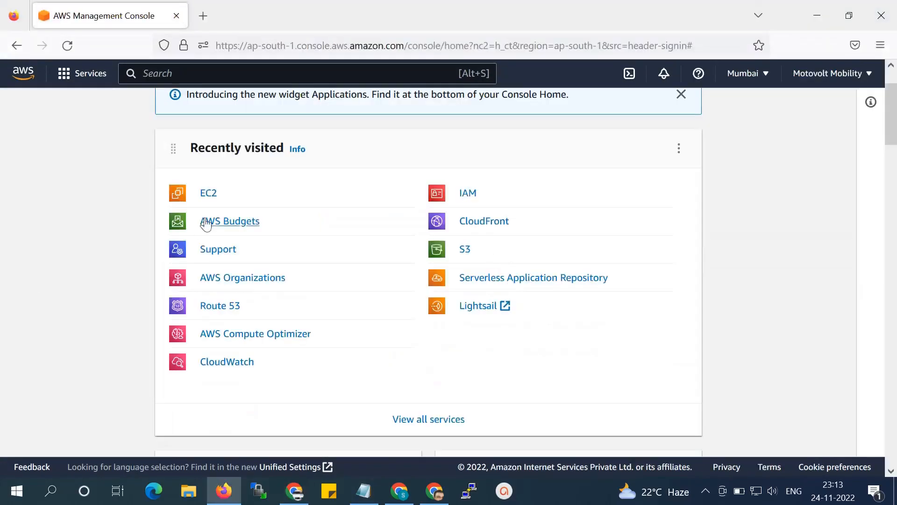
{"action": "scroll", "coordinate": [224, 236], "scroll_direction": "down", "scroll_amount": 2}
{"action": "scroll", "coordinate": [230, 245], "scroll_direction": "up", "scroll_amount": 2}
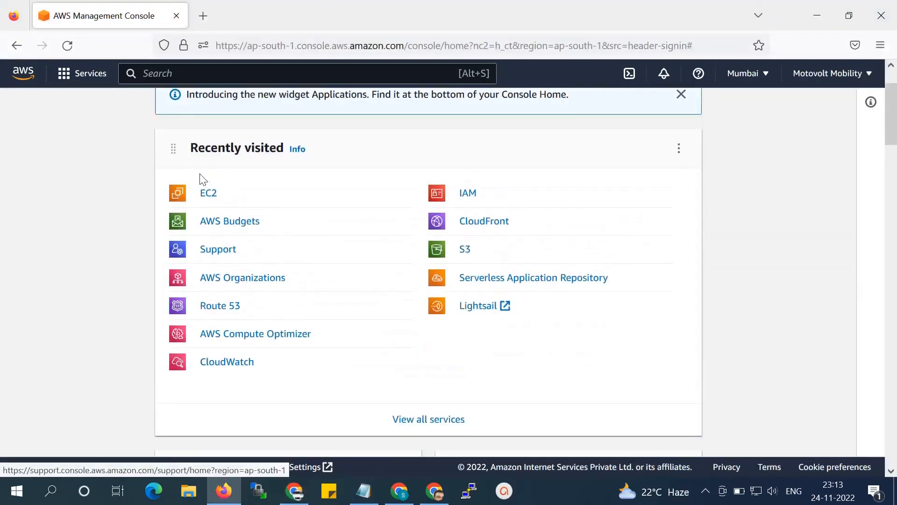
{"action": "middle_click", "coordinate": [208, 190]}
{"action": "left_click", "coordinate": [236, 18]}
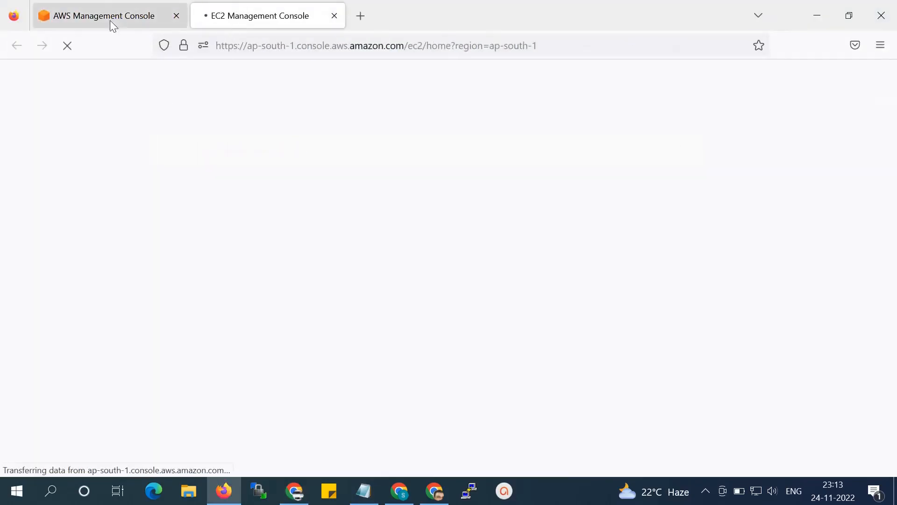
{"action": "left_click", "coordinate": [116, 18]}
{"action": "left_click", "coordinate": [265, 17]}
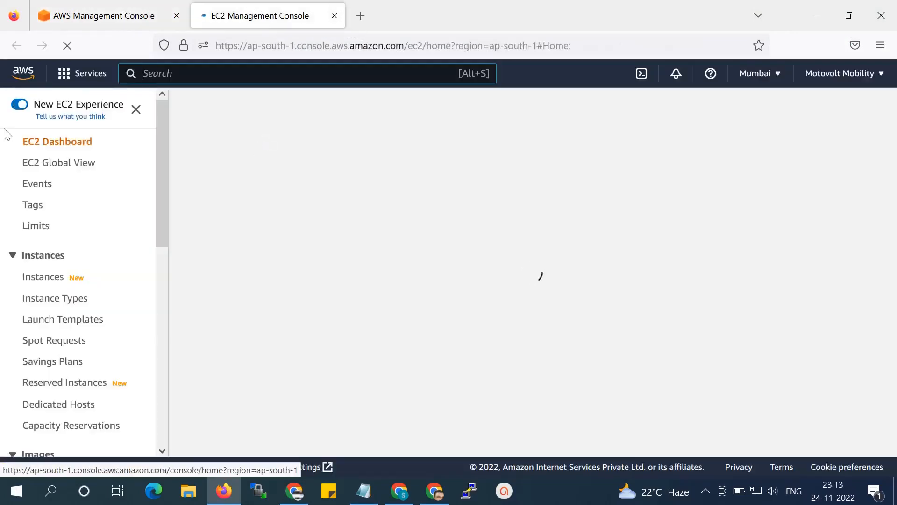
Open the target account's AMIs page from the EC2 dashboard in a separate tab and display it
{"action": "scroll", "coordinate": [80, 250], "scroll_direction": "down", "scroll_amount": 3}
{"action": "scroll", "coordinate": [91, 313], "scroll_direction": "down", "scroll_amount": 3}
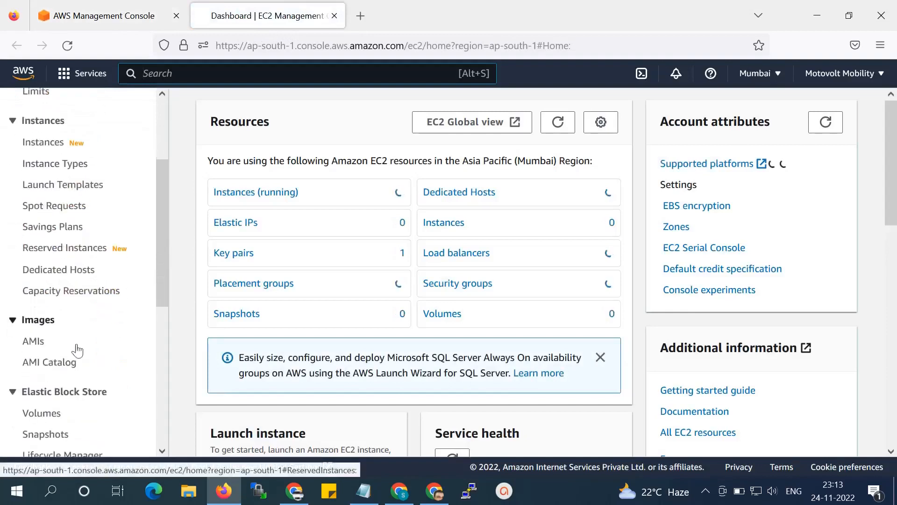
{"action": "middle_click", "coordinate": [38, 350]}
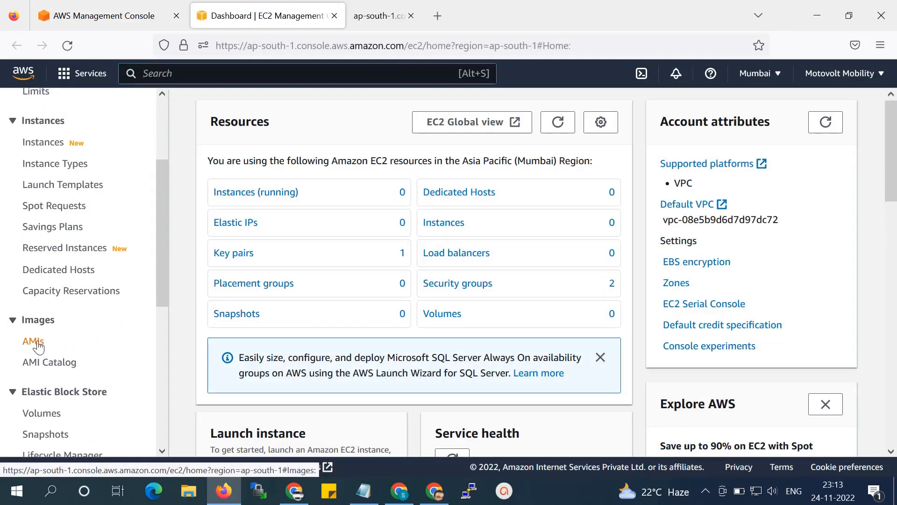
{"action": "left_click", "coordinate": [434, 21]}
{"action": "left_click", "coordinate": [291, 19]}
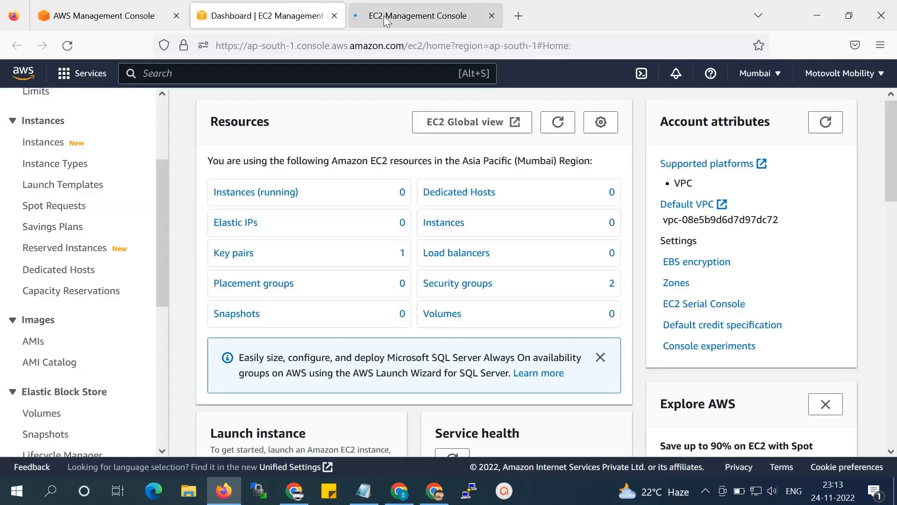
{"action": "left_click", "coordinate": [385, 15]}
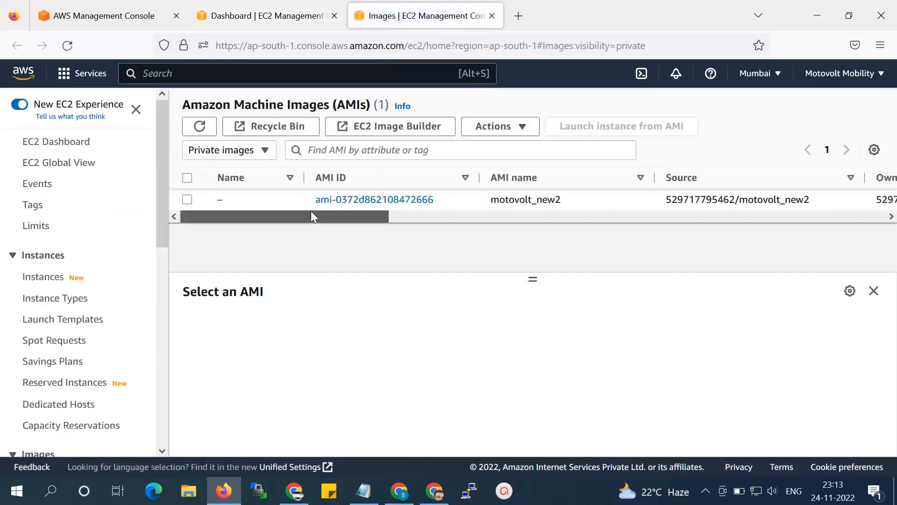
Refresh the AMI list, then check it filtered by Owned by me and again by Private images
{"action": "left_click", "coordinate": [199, 128]}
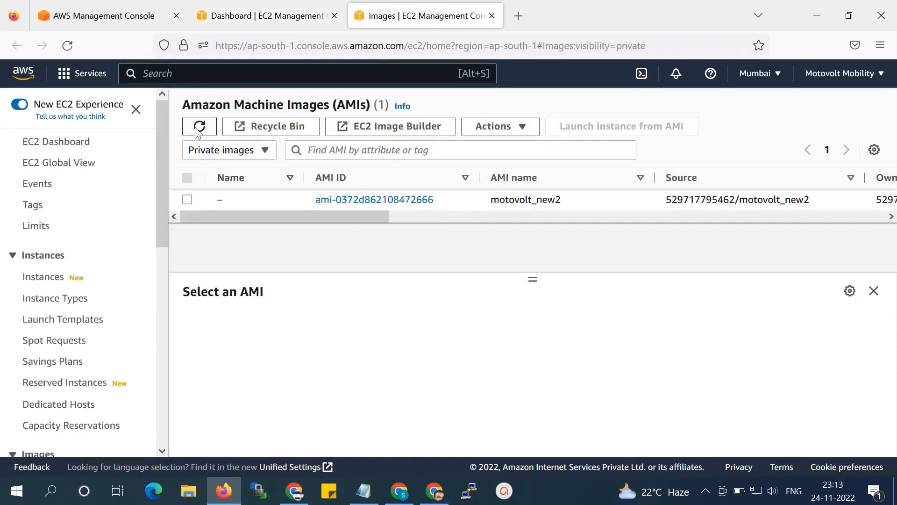
{"action": "left_click", "coordinate": [199, 132]}
{"action": "left_click", "coordinate": [231, 152]}
{"action": "left_click", "coordinate": [232, 172]}
{"action": "left_click", "coordinate": [244, 150]}
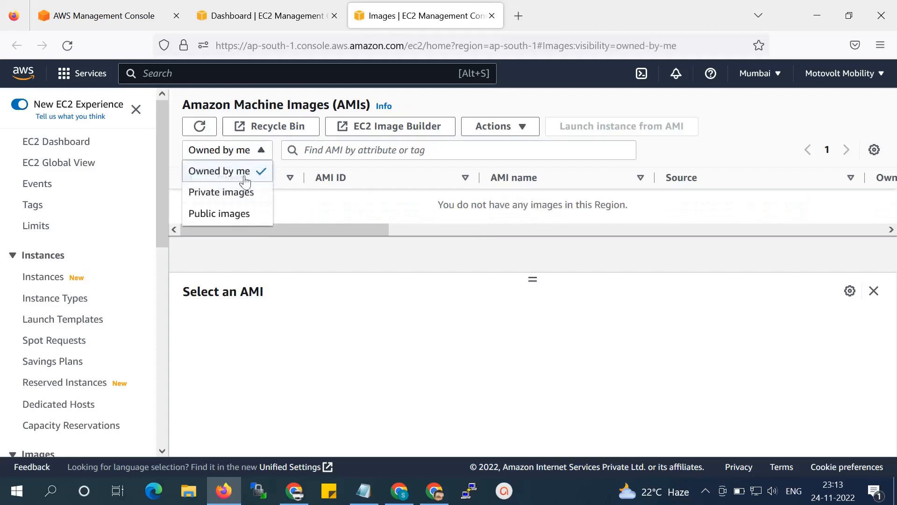
{"action": "left_click", "coordinate": [244, 193]}
{"action": "left_click_drag", "start_coordinate": [349, 217], "coordinate": [271, 221]}
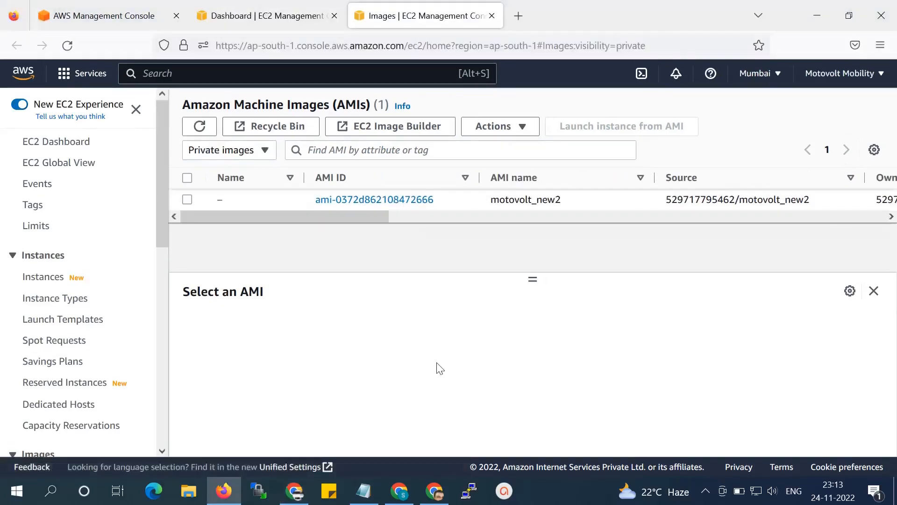
Switch to Notepad and replace the whole note with "You can my share ami already .....come....ok .." below a blank line
{"action": "left_click", "coordinate": [365, 490]}
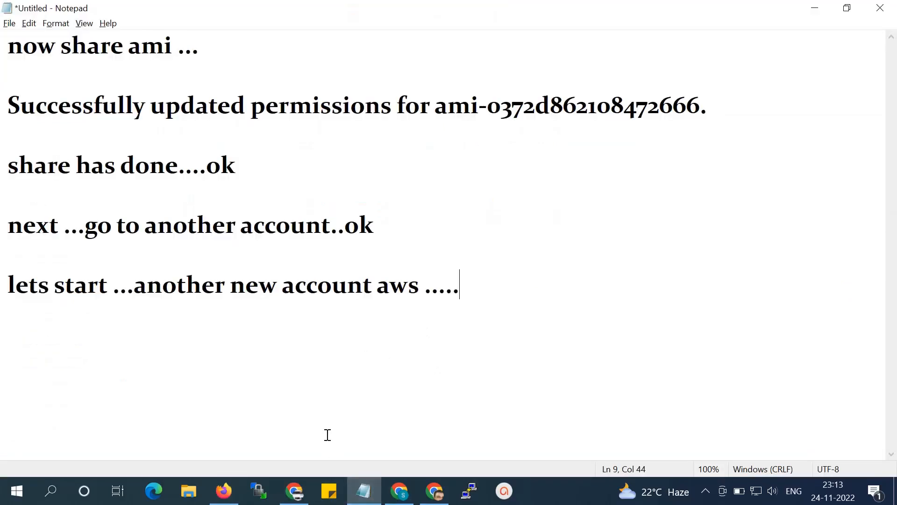
{"action": "key", "text": "ctrl+a"}
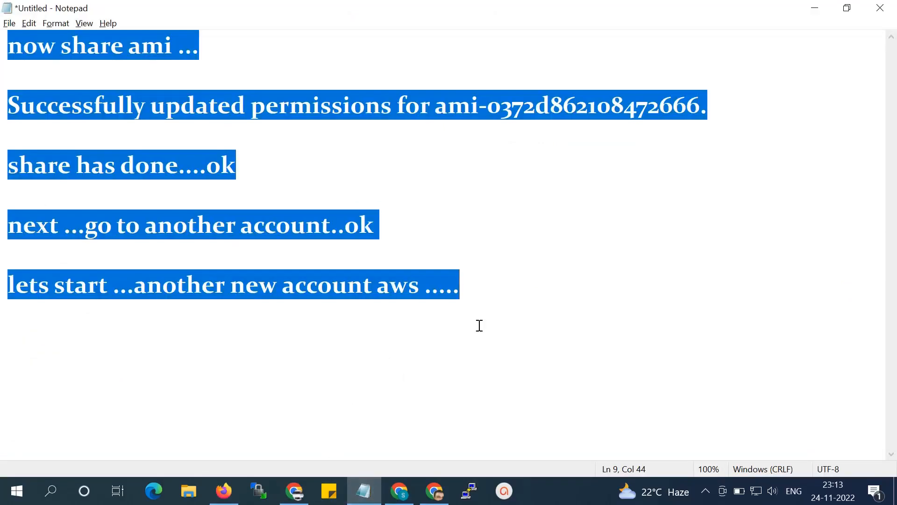
{"action": "key", "text": "Return"}
{"action": "type", "text": "You can "}
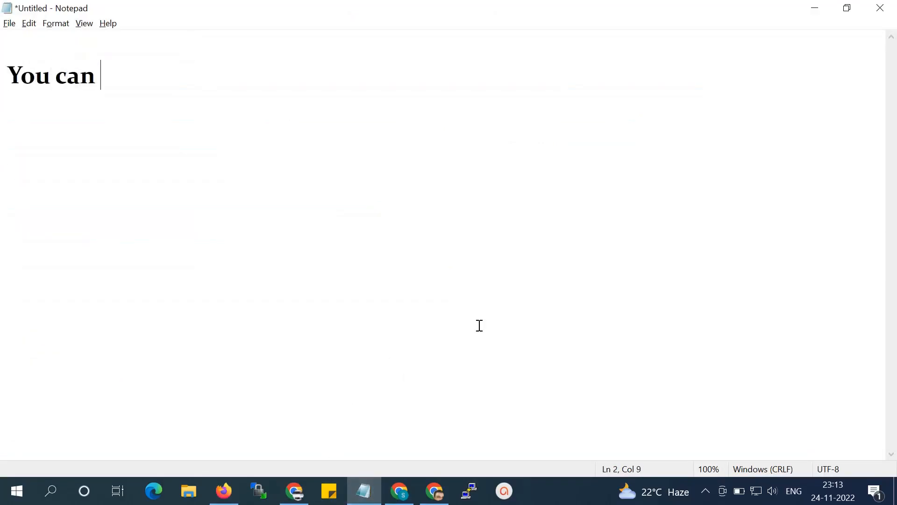
{"action": "type", "text": "my share "}
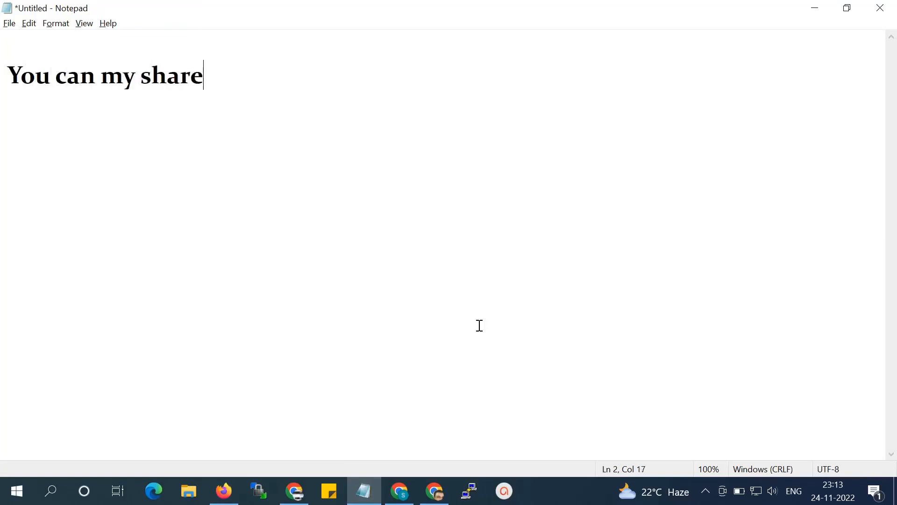
{"action": "type", "text": "ami "}
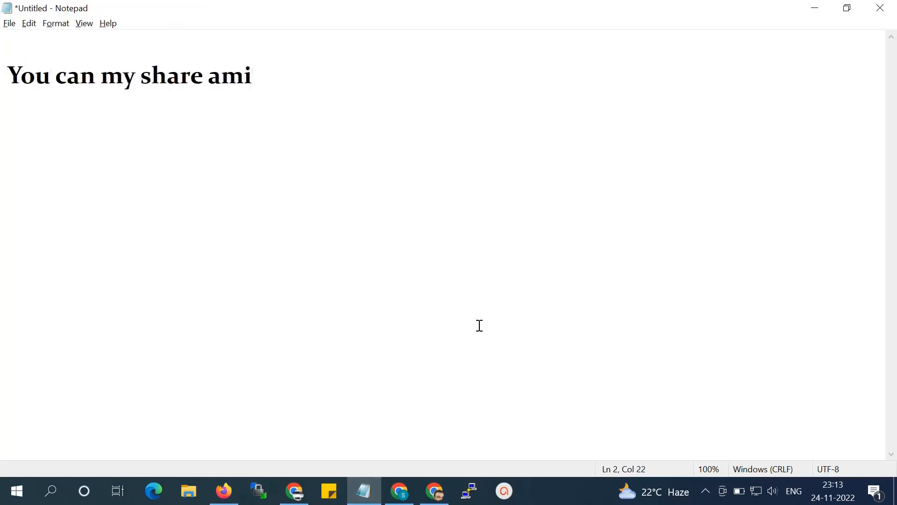
{"action": "type", "text": "already"}
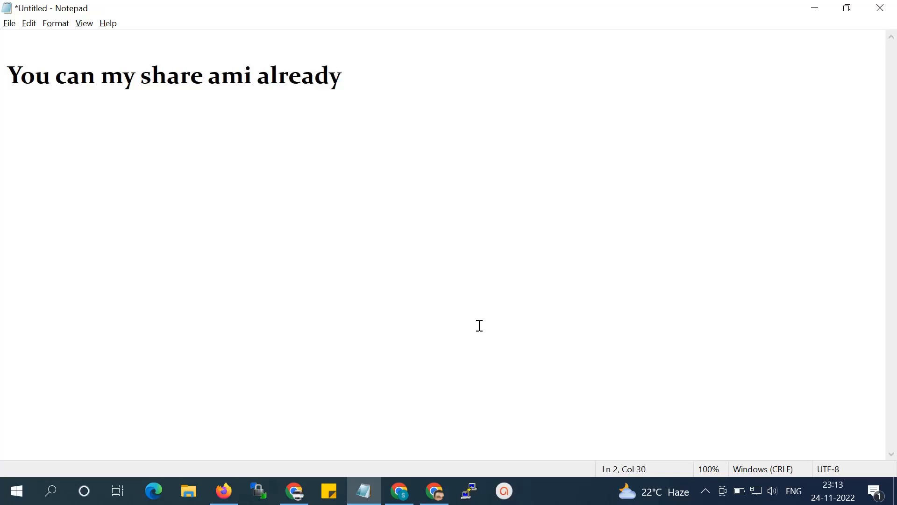
{"action": "type", "text": ".....come...."}
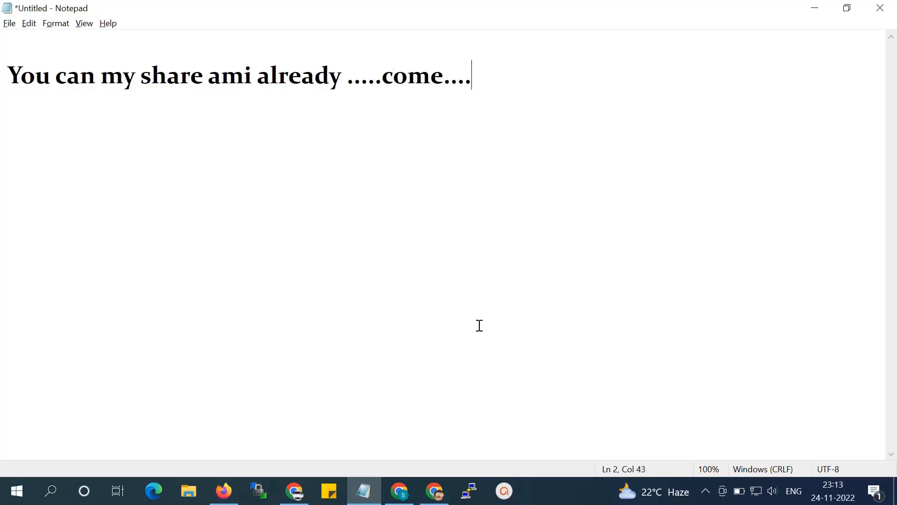
{"action": "type", "text": "ok "}
{"action": "type", "text": "."}
Add the line "now start the run..." to the note after a blank line
{"action": "key", "text": "Return"}
{"action": "type", "text": "now start"}
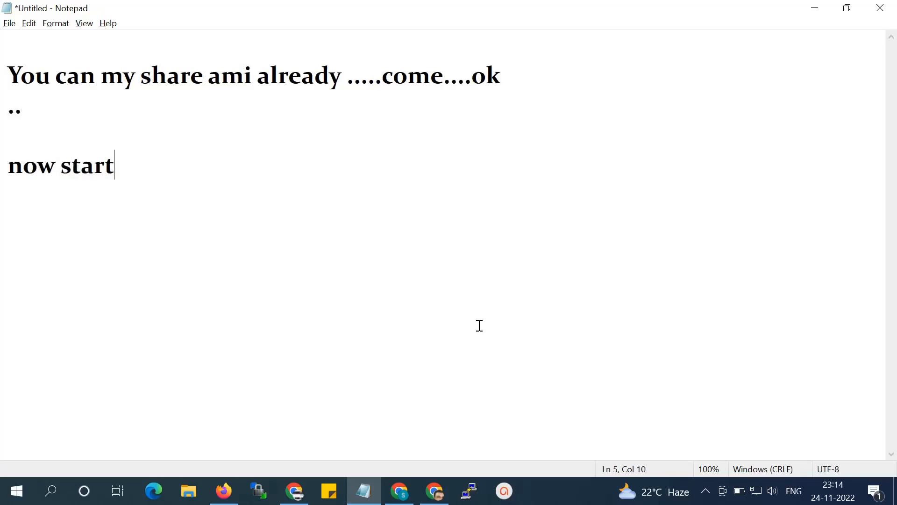
{"action": "type", "text": " the lun"}
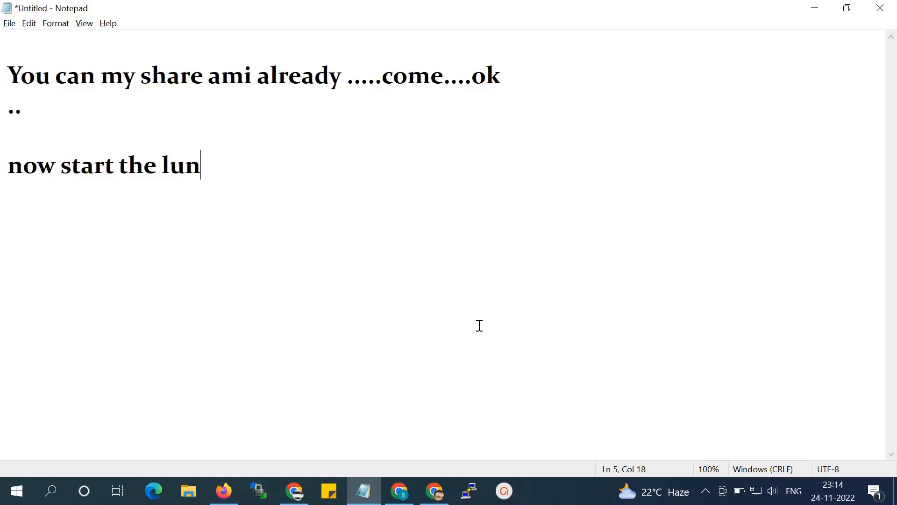
{"action": "key", "text": "BackSpace"}
{"action": "key", "text": "BackSpace"}
{"action": "key", "text": "BackSpace"}
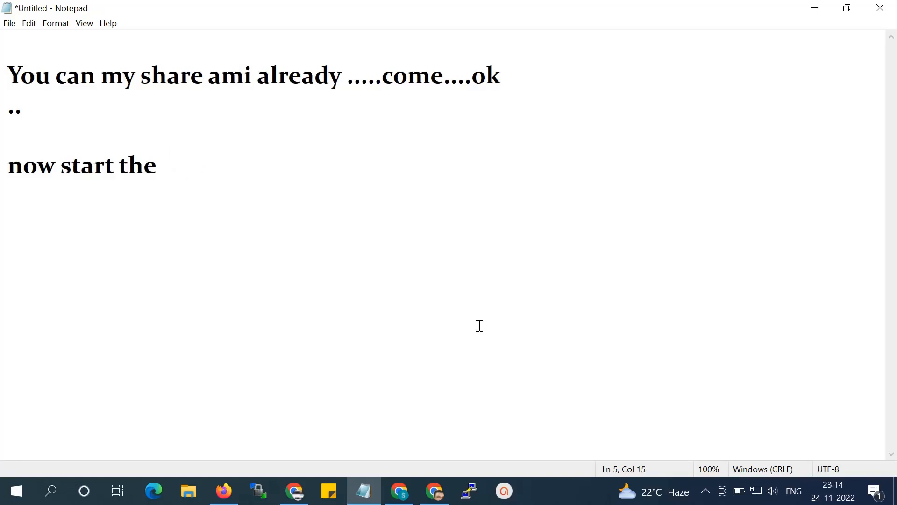
{"action": "type", "text": "run..."}
Switch back to Firefox and select the shared AMI motovolt_new2 in the private images list
{"action": "key", "text": "alt+Tab"}
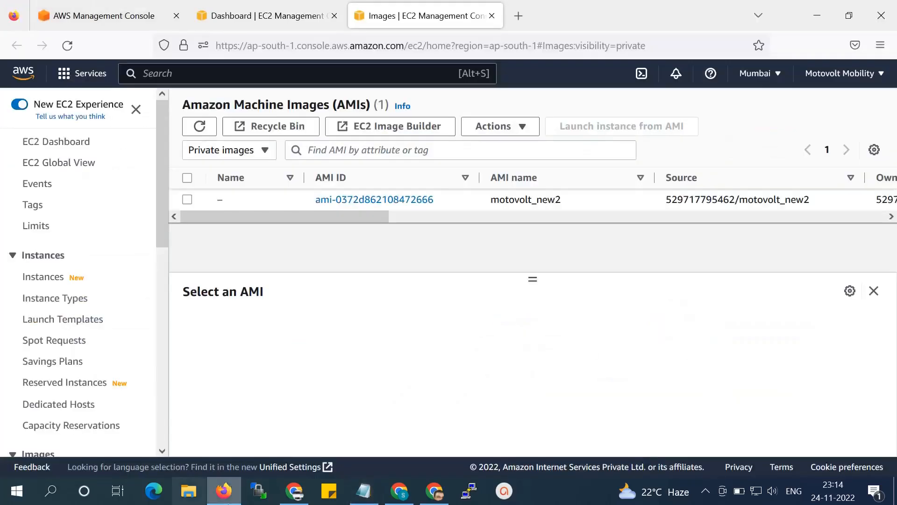
{"action": "left_click", "coordinate": [287, 7]}
{"action": "left_click", "coordinate": [386, 10]}
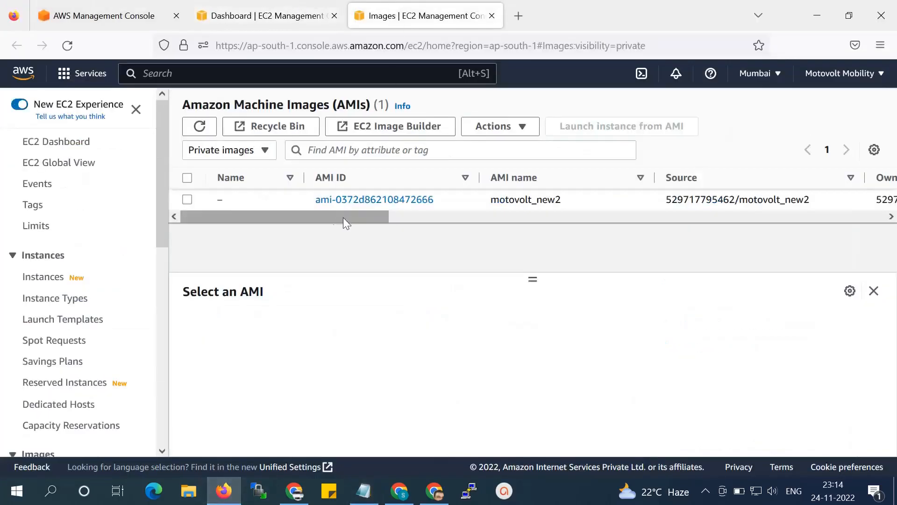
{"action": "left_click", "coordinate": [187, 200]}
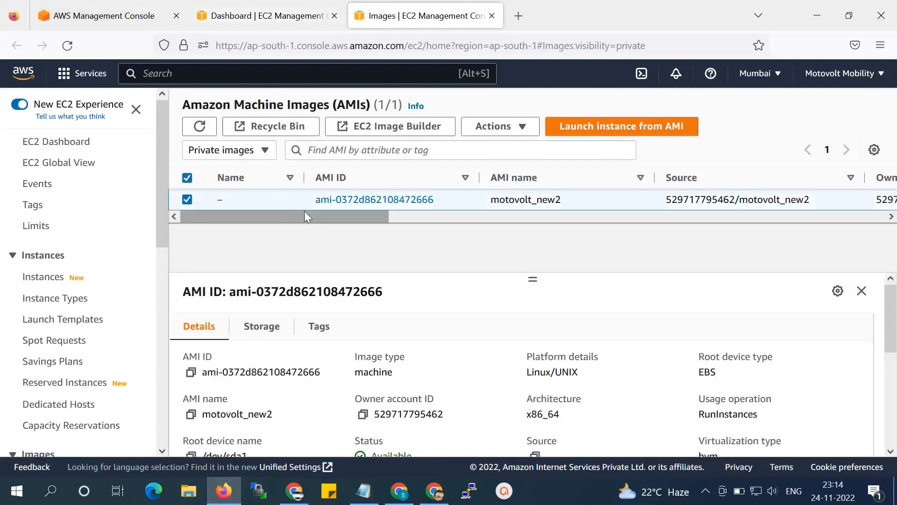
Reload the EC2 dashboard, then check which actions are offered for the selected AMI motovolt_new2
{"action": "left_click", "coordinate": [262, 16]}
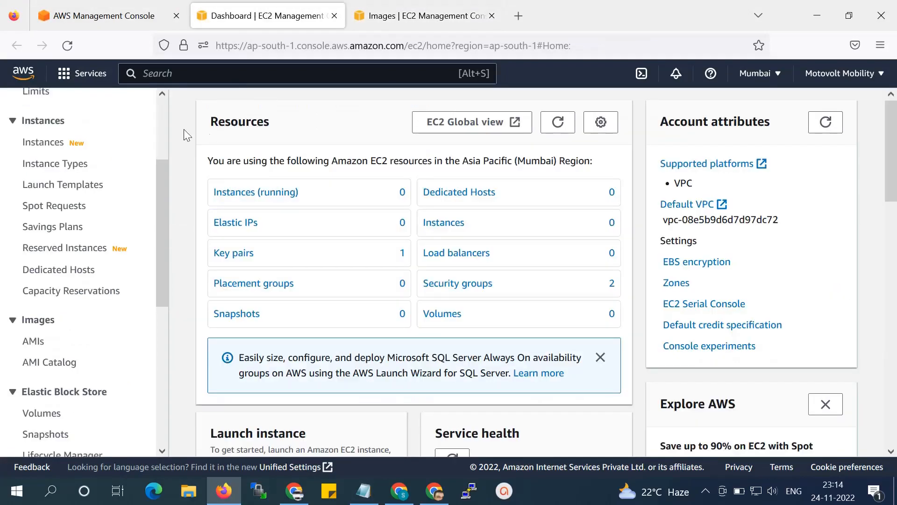
{"action": "left_click", "coordinate": [68, 45]}
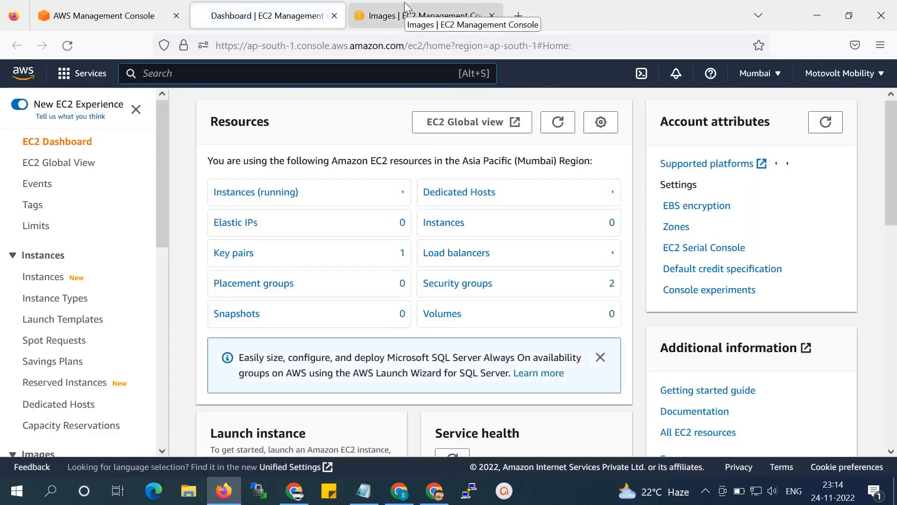
{"action": "left_click", "coordinate": [404, 9]}
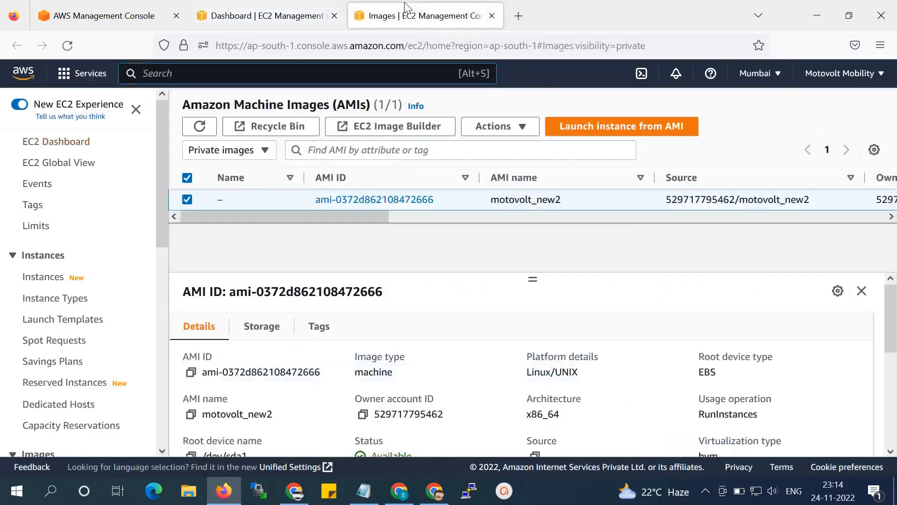
{"action": "left_click_drag", "start_coordinate": [266, 215], "coordinate": [240, 218]}
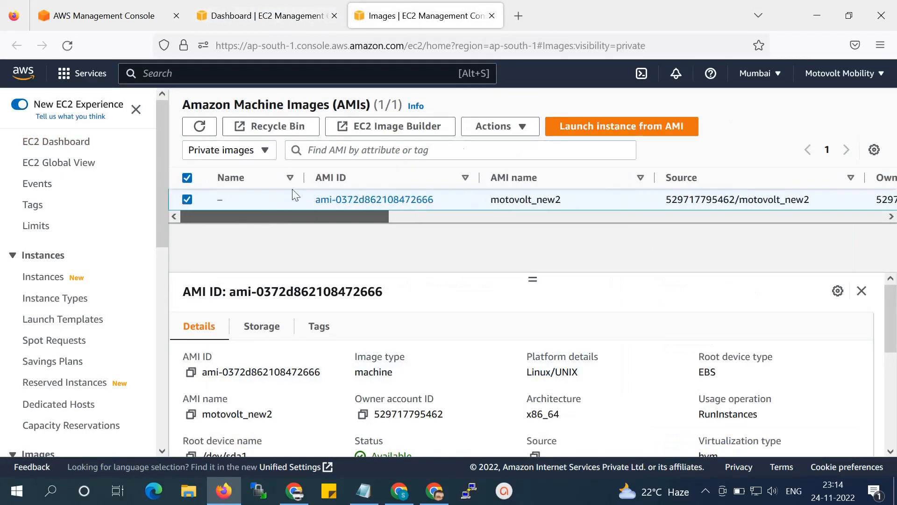
{"action": "left_click", "coordinate": [516, 130]}
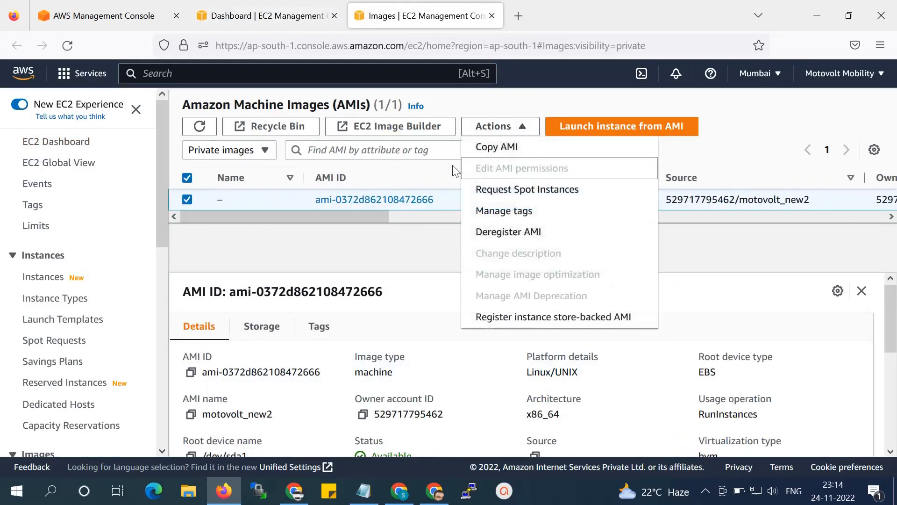
{"action": "left_click", "coordinate": [433, 174]}
{"action": "left_click_drag", "start_coordinate": [356, 218], "coordinate": [228, 218]}
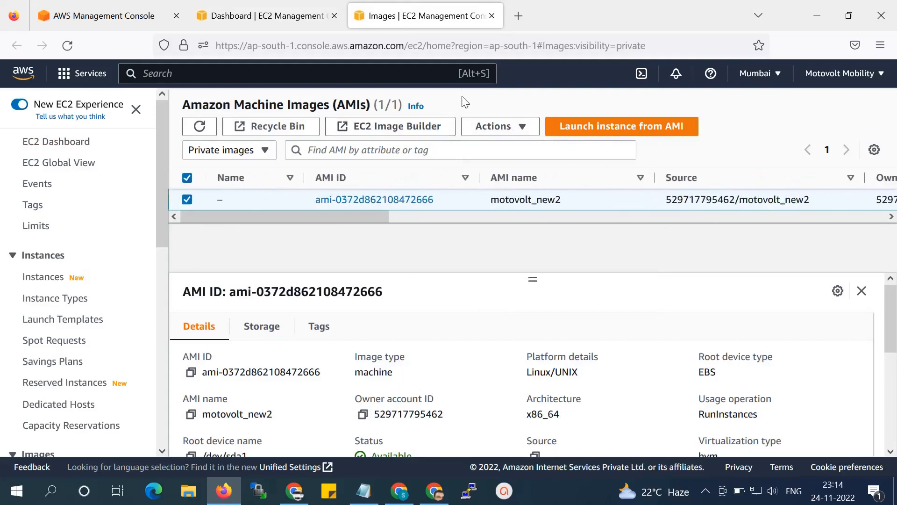
Start launching an instance from the AMI motovolt_new2 and name it motovolt
{"action": "left_click", "coordinate": [640, 130]}
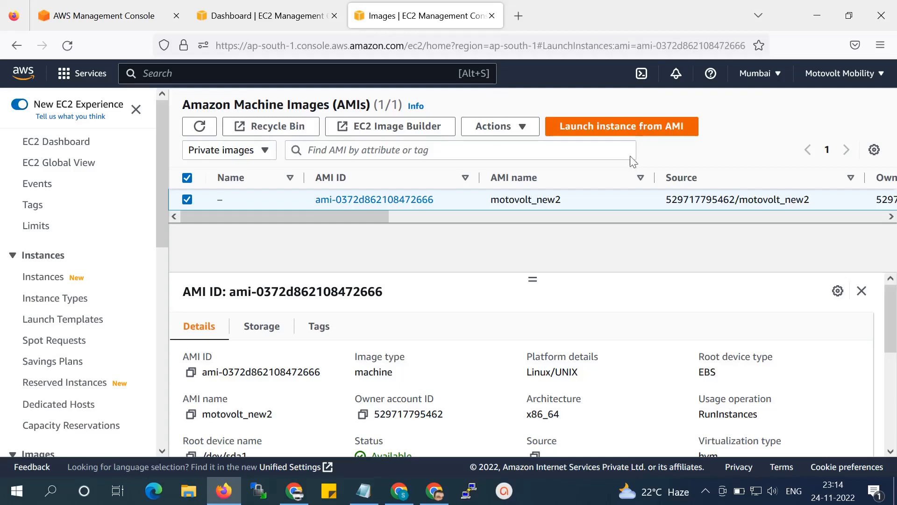
{"action": "scroll", "coordinate": [331, 177], "scroll_direction": "down", "scroll_amount": 2}
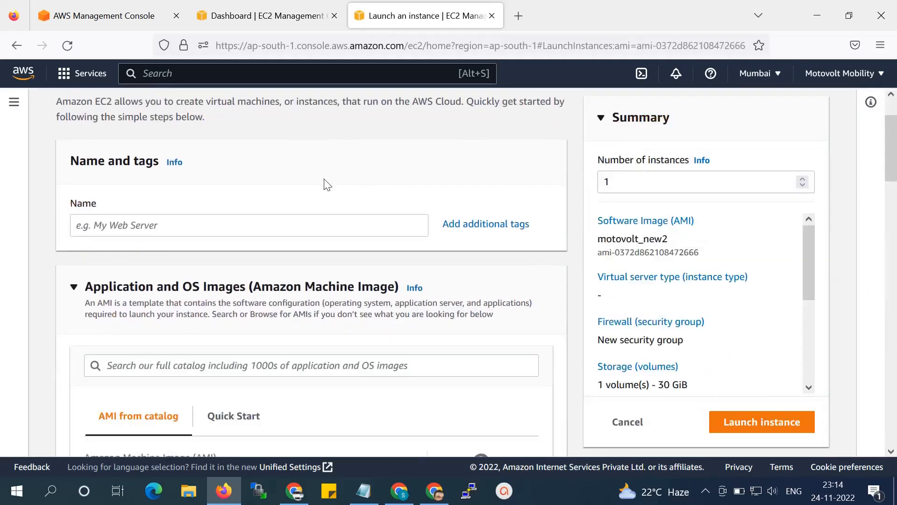
{"action": "left_click", "coordinate": [314, 225]}
{"action": "type", "text": "motovolt"}
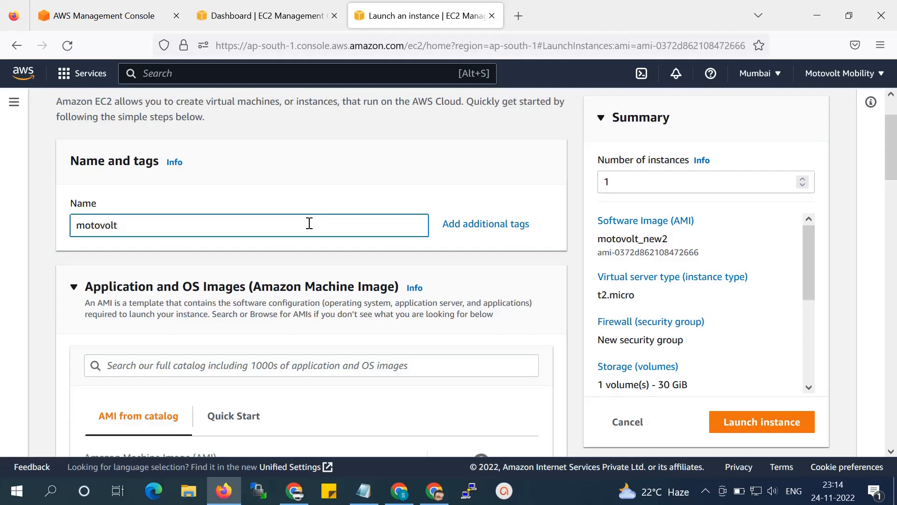
Look through the available instance types and choose t2.micro for the instance
{"action": "scroll", "coordinate": [260, 344], "scroll_direction": "down", "scroll_amount": 5}
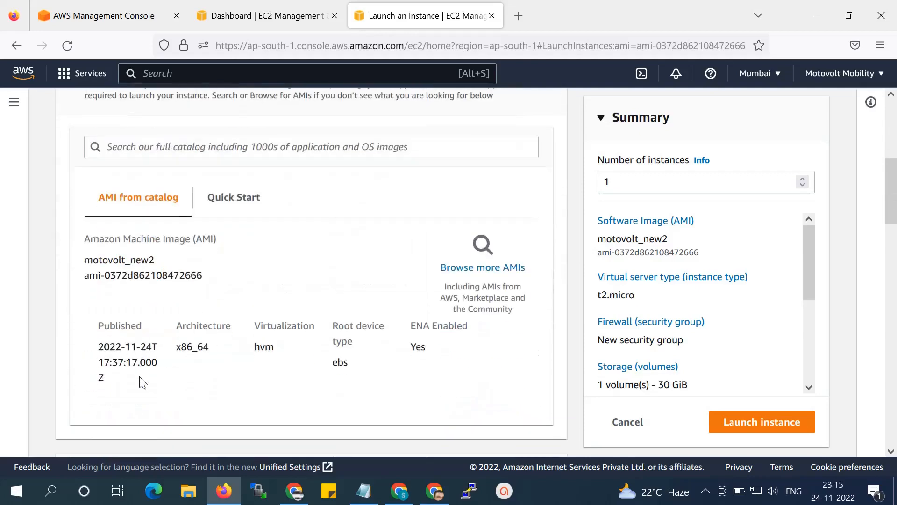
{"action": "scroll", "coordinate": [142, 382], "scroll_direction": "down", "scroll_amount": 5}
{"action": "scroll", "coordinate": [145, 383], "scroll_direction": "down", "scroll_amount": 3}
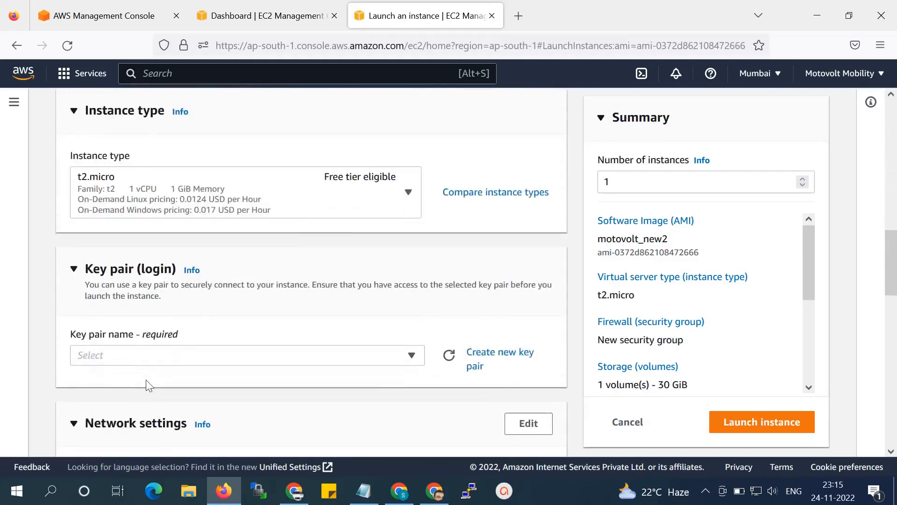
{"action": "left_click", "coordinate": [396, 199]}
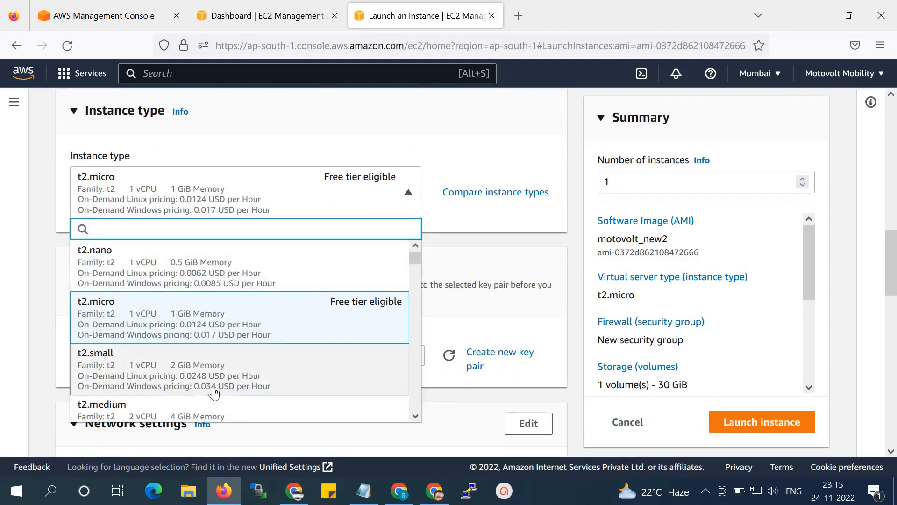
{"action": "scroll", "coordinate": [220, 365], "scroll_direction": "down", "scroll_amount": 2}
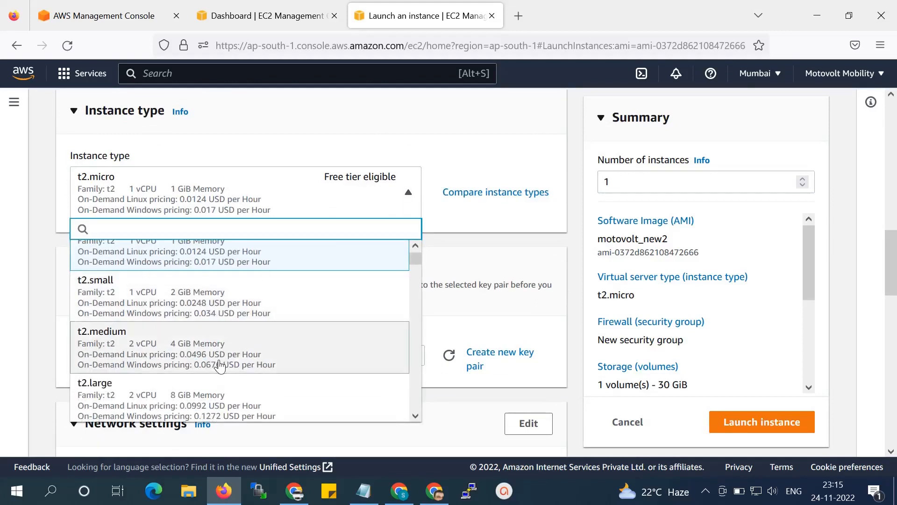
{"action": "scroll", "coordinate": [220, 366], "scroll_direction": "down", "scroll_amount": 2}
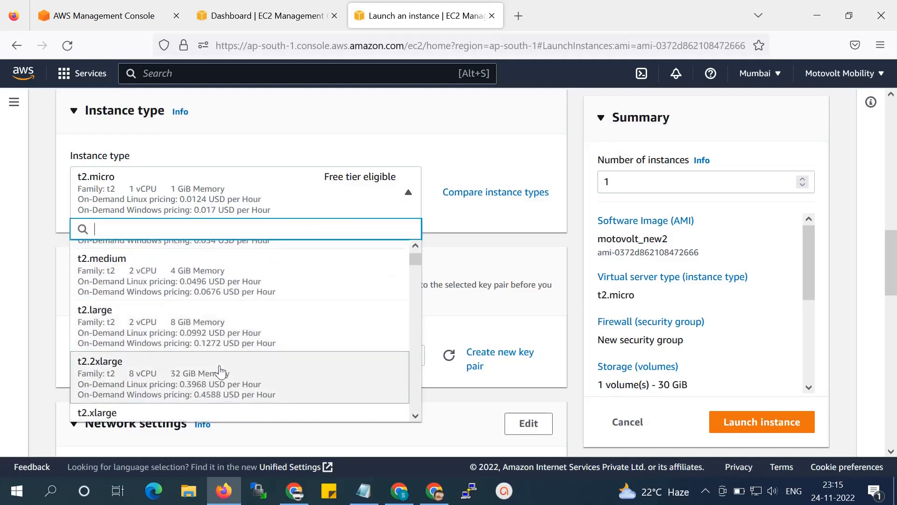
{"action": "scroll", "coordinate": [224, 342], "scroll_direction": "up", "scroll_amount": 4}
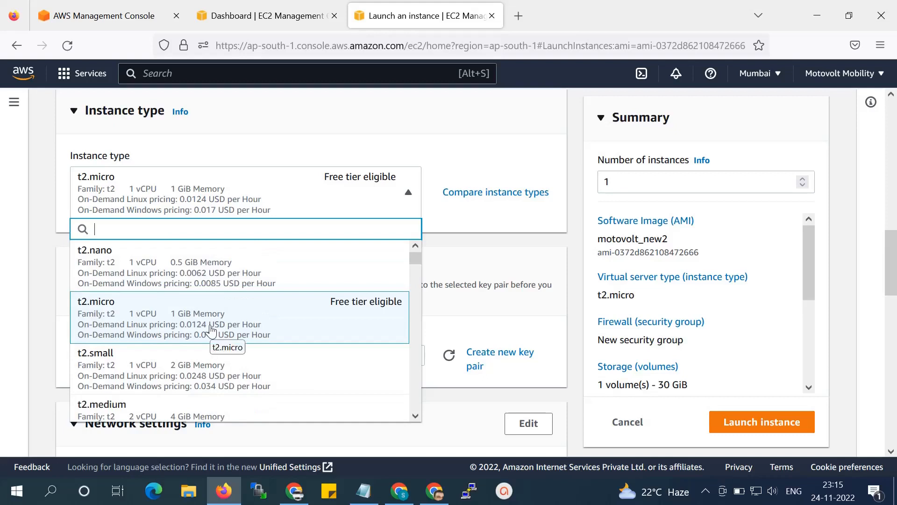
{"action": "left_click", "coordinate": [219, 322]}
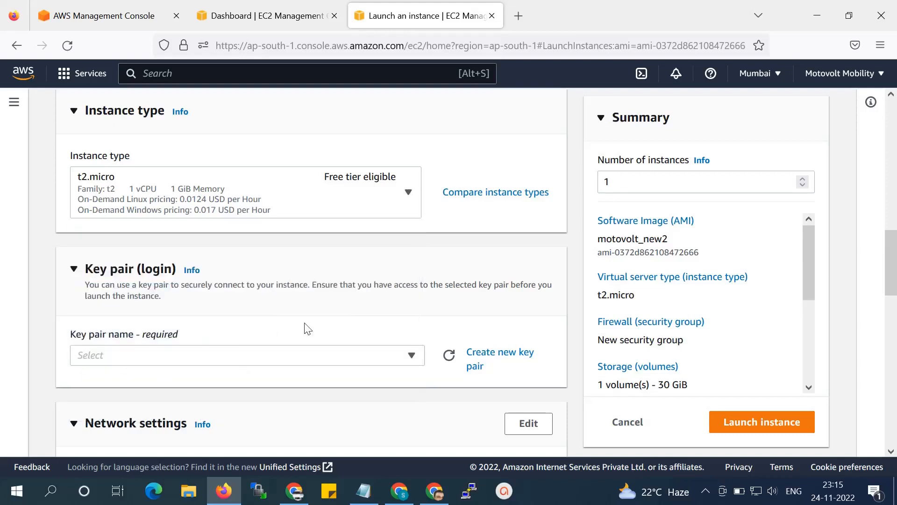
Create a new RSA key pair named motovolt_new_key with the .ppk private key file format
{"action": "left_click", "coordinate": [481, 354]}
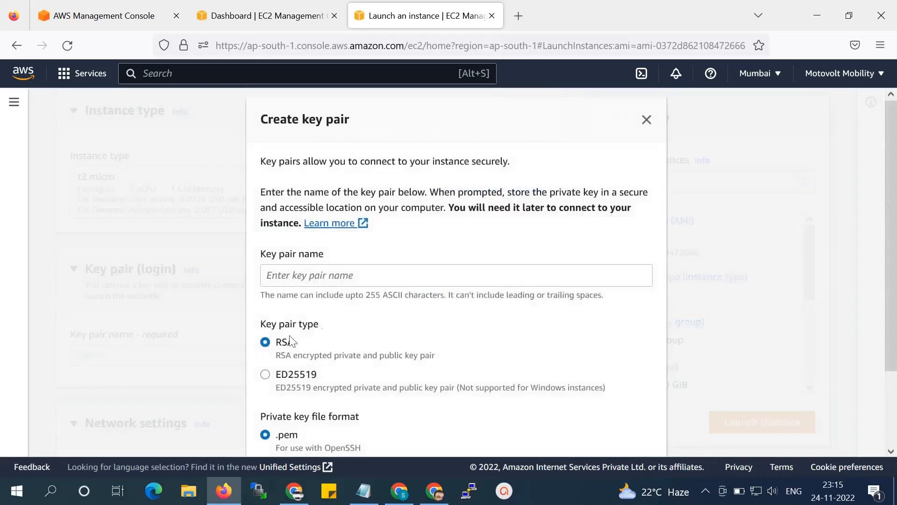
{"action": "left_click", "coordinate": [328, 279]}
{"action": "type", "text": "motovolt_new_key"}
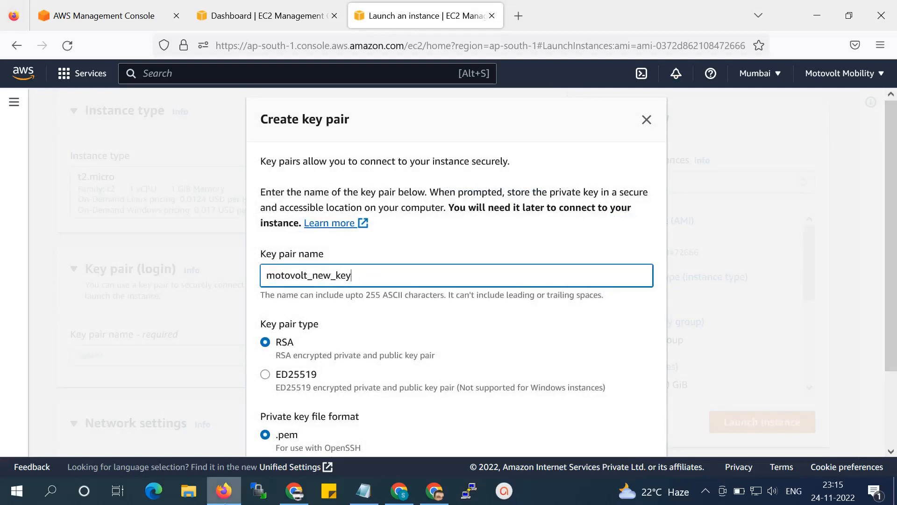
{"action": "scroll", "coordinate": [341, 291], "scroll_direction": "down", "scroll_amount": 2}
{"action": "left_click", "coordinate": [265, 377]}
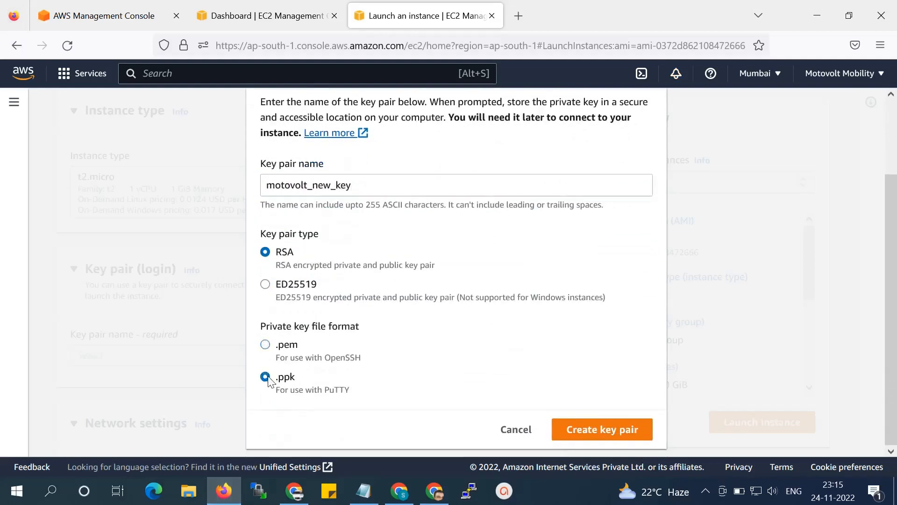
{"action": "left_click", "coordinate": [581, 430]}
Allow HTTPS and HTTP traffic from the internet in the new security group, then review the storage configuration
{"action": "scroll", "coordinate": [262, 341], "scroll_direction": "down", "scroll_amount": 10}
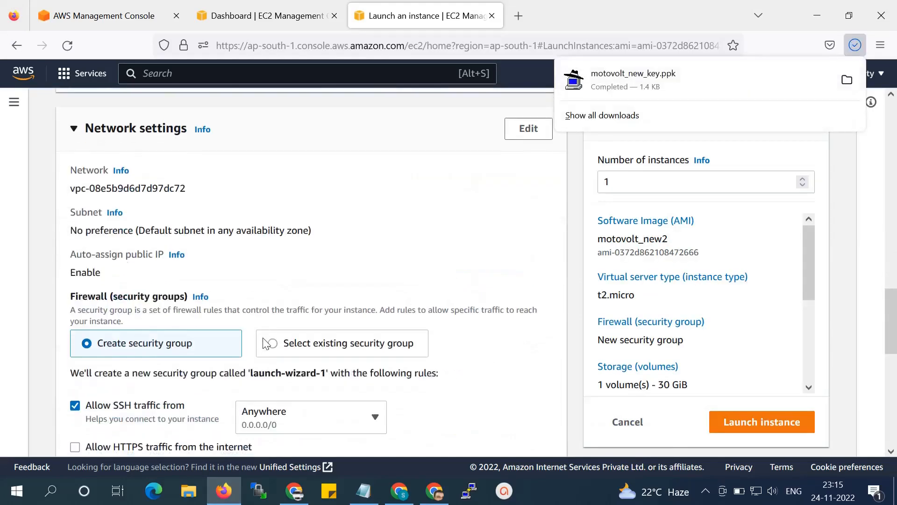
{"action": "left_click", "coordinate": [152, 311]}
{"action": "left_click", "coordinate": [152, 311]}
{"action": "left_click", "coordinate": [153, 343]}
{"action": "scroll", "coordinate": [339, 311], "scroll_direction": "down", "scroll_amount": 6}
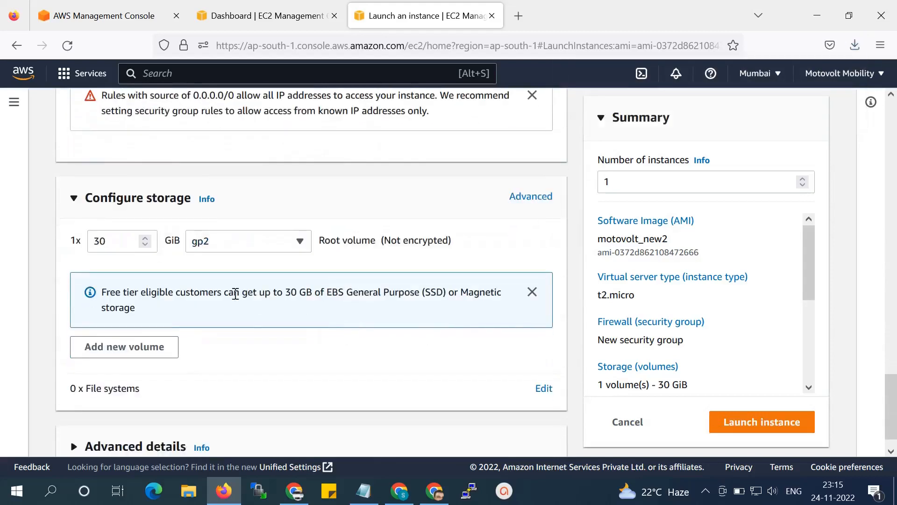
{"action": "scroll", "coordinate": [115, 269], "scroll_direction": "down", "scroll_amount": 1}
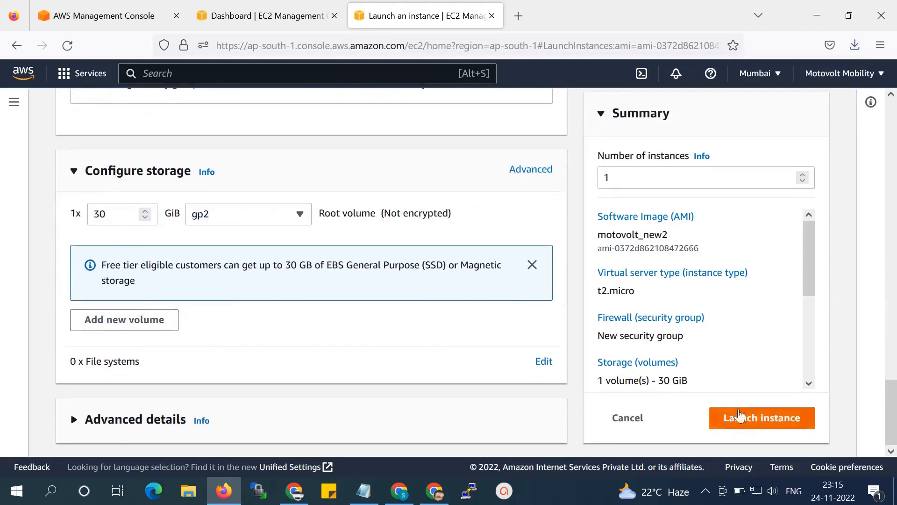
Launch the motovolt instance and open the refreshed EC2 instances list with the running-state filter removed
{"action": "left_click", "coordinate": [750, 423]}
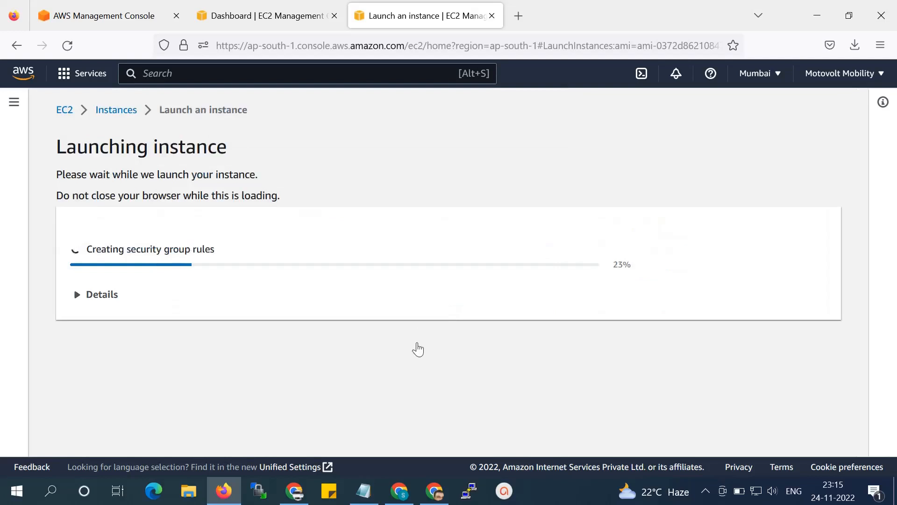
{"action": "mouse_move", "coordinate": [364, 489]}
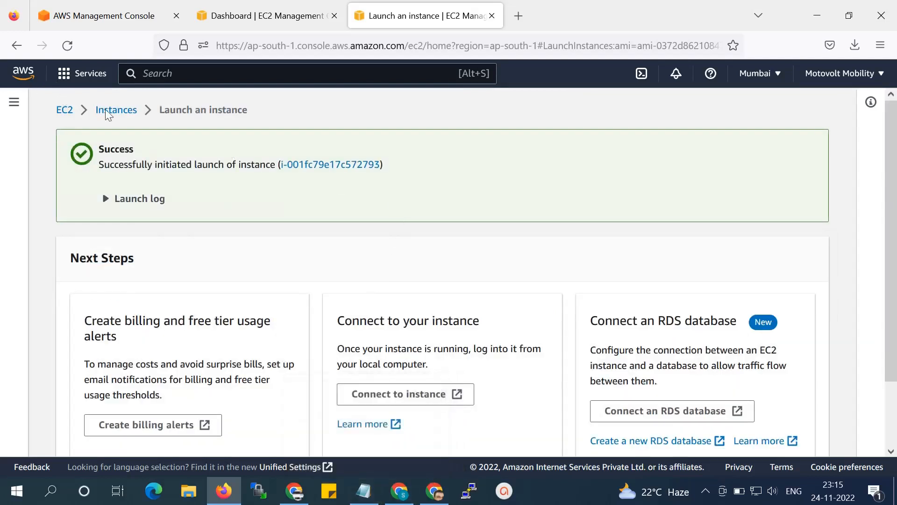
{"action": "left_click", "coordinate": [257, 16]}
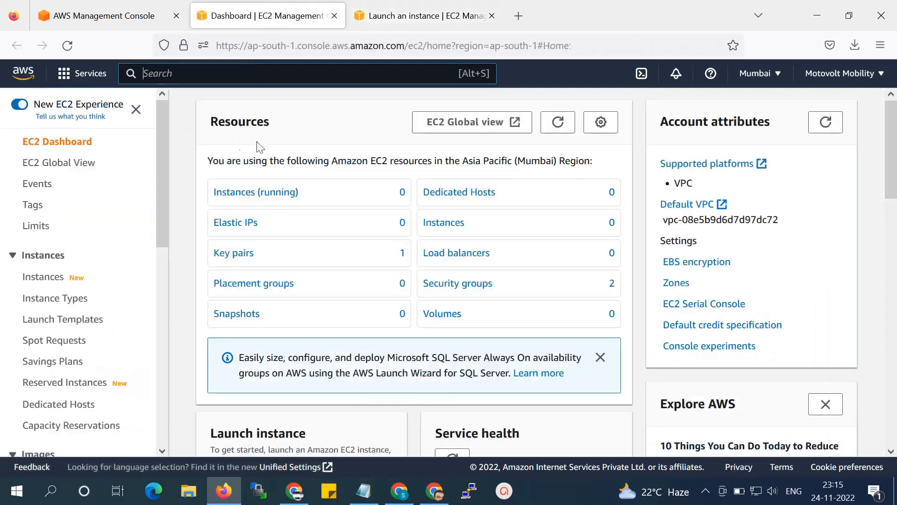
{"action": "left_click", "coordinate": [68, 45]}
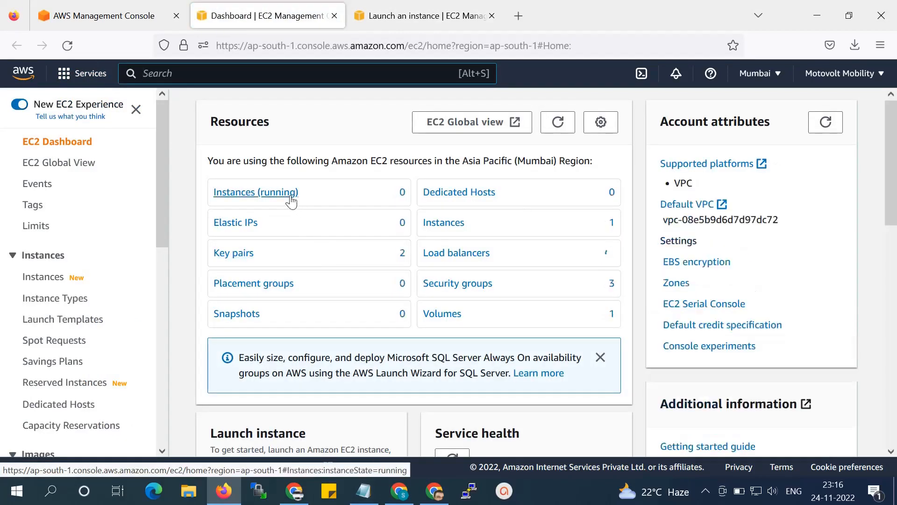
{"action": "left_click", "coordinate": [289, 197]}
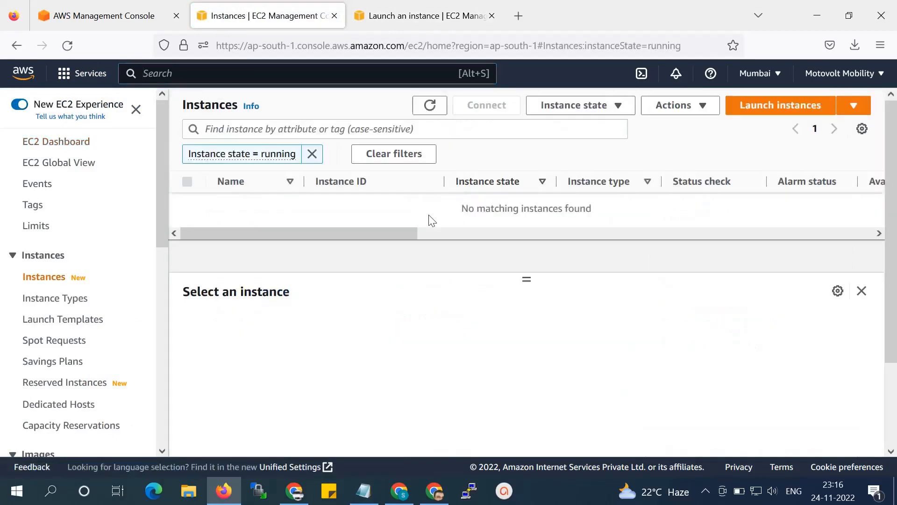
{"action": "left_click", "coordinate": [312, 154]}
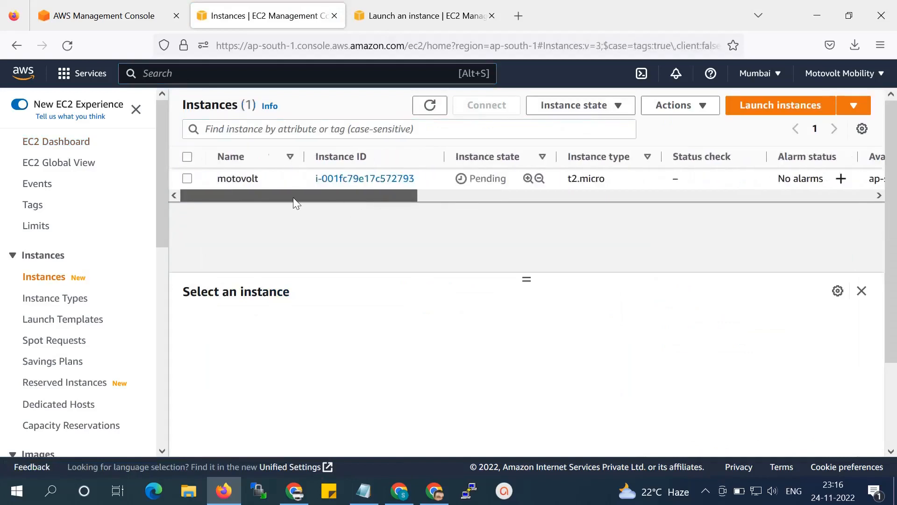
Switch to Notepad and replace the notes with "my new aws ec2 instace start ...." and "it take some time for start server...."
{"action": "left_click", "coordinate": [369, 495]}
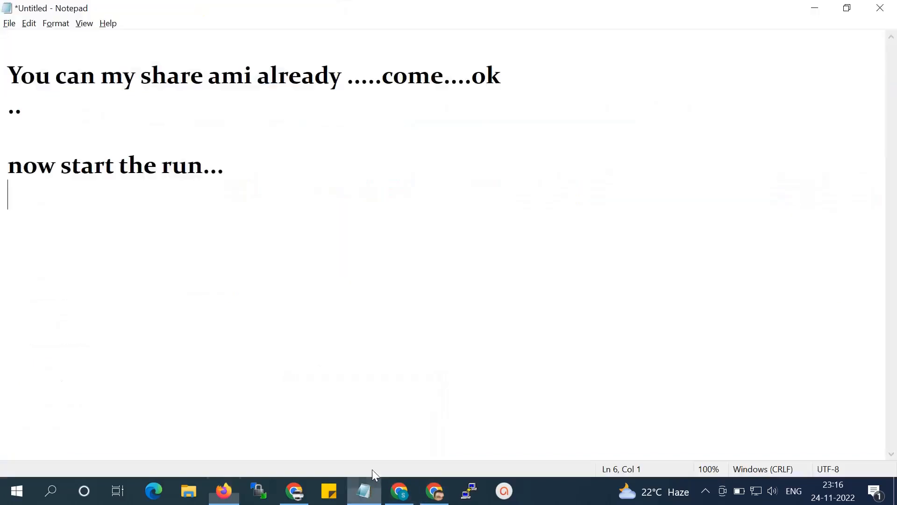
{"action": "key", "text": "ctrl+a"}
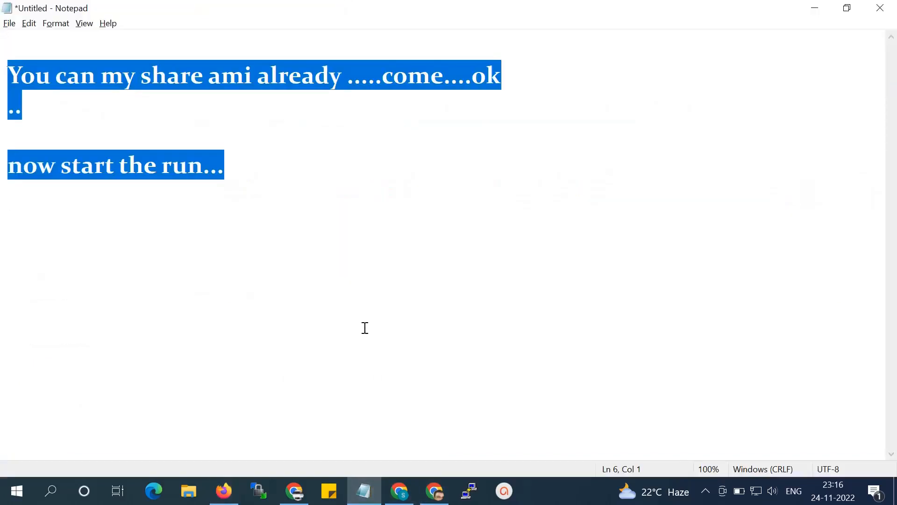
{"action": "key", "text": "BackSpace"}
{"action": "type", "text": "my new aws ec2 instace start ...."}
{"action": "key", "text": "Return"}
{"action": "type", "text": "it"}
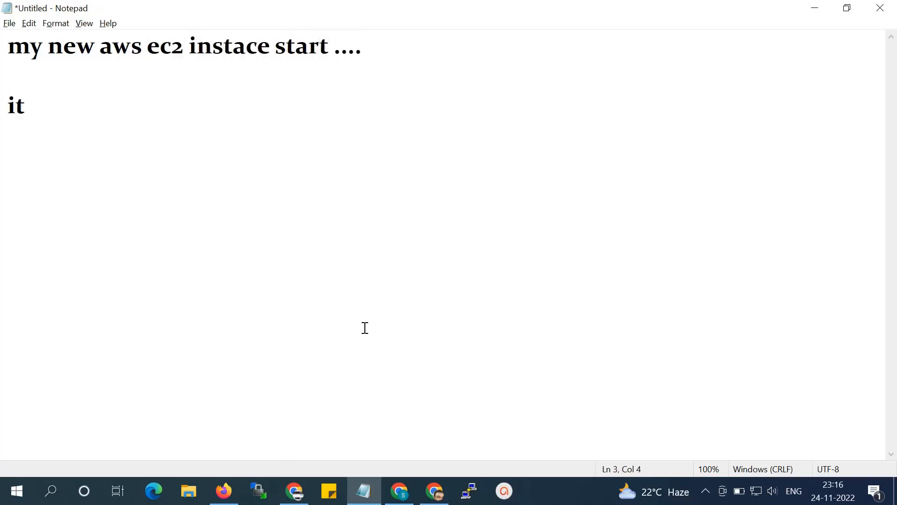
{"action": "type", "text": " take s"}
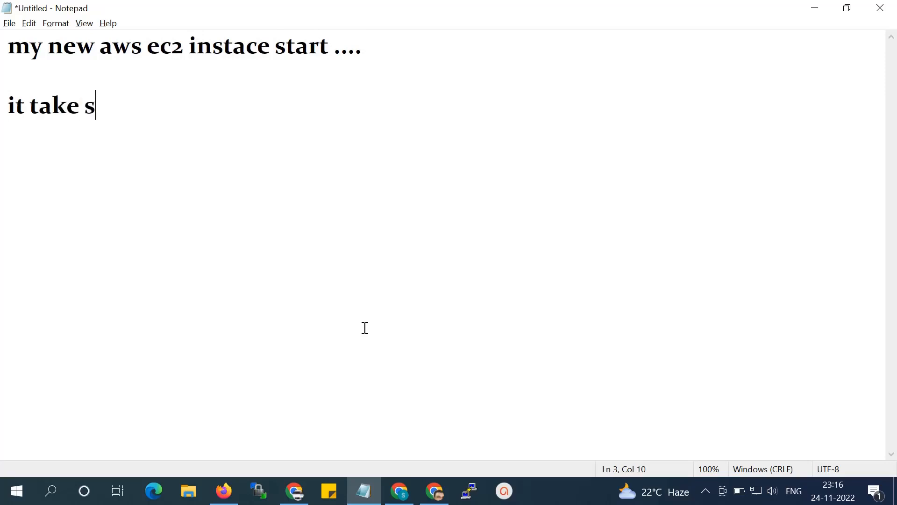
{"action": "type", "text": "ome time for "}
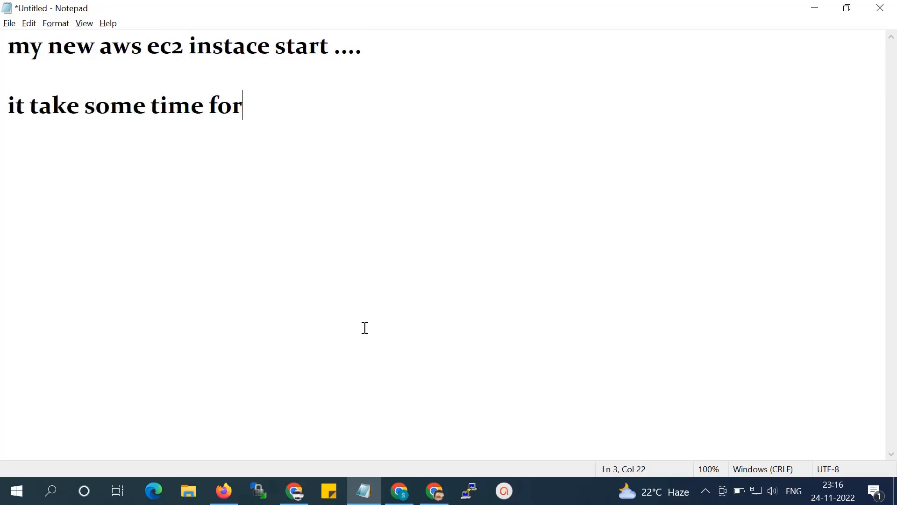
{"action": "type", "text": "start"}
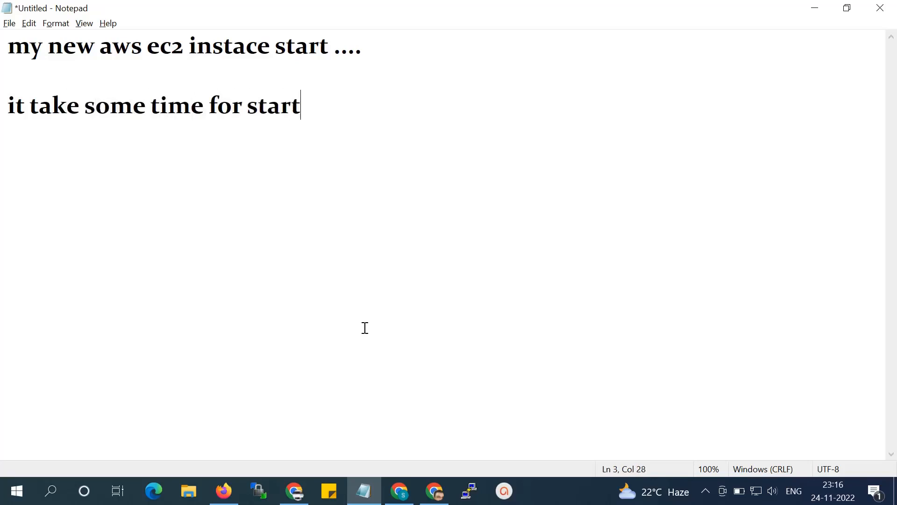
{"action": "type", "text": " server...."}
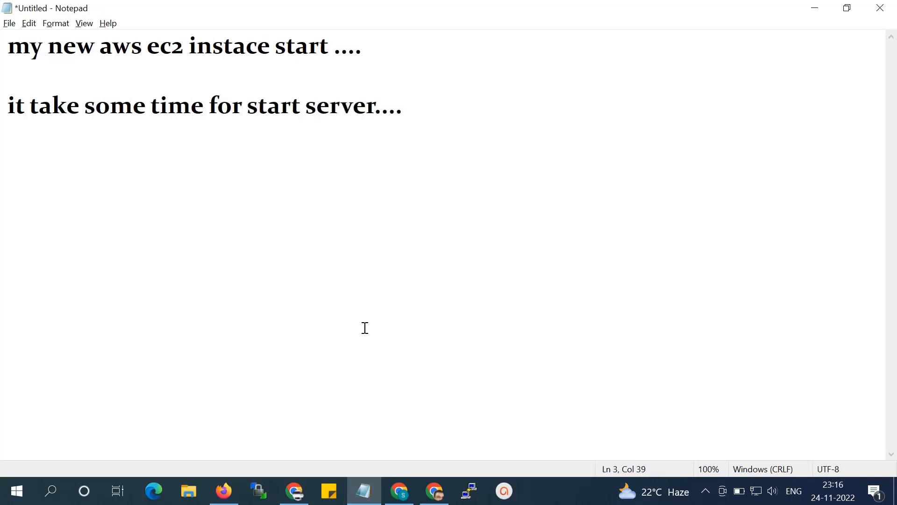
Check the motovolt instance's state in Firefox and add the line "yes it's done...." to the Notepad notes
{"action": "key", "text": "alt+Tab"}
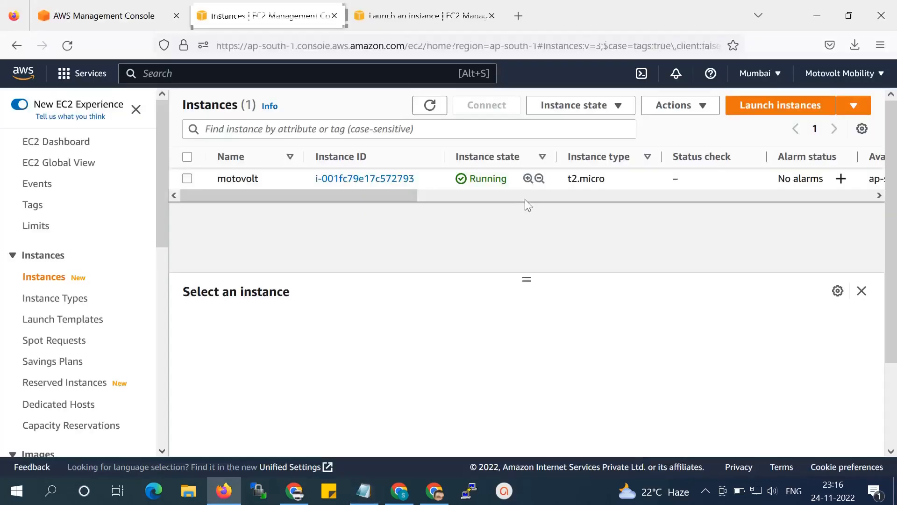
{"action": "left_click_drag", "start_coordinate": [348, 179], "coordinate": [468, 179]}
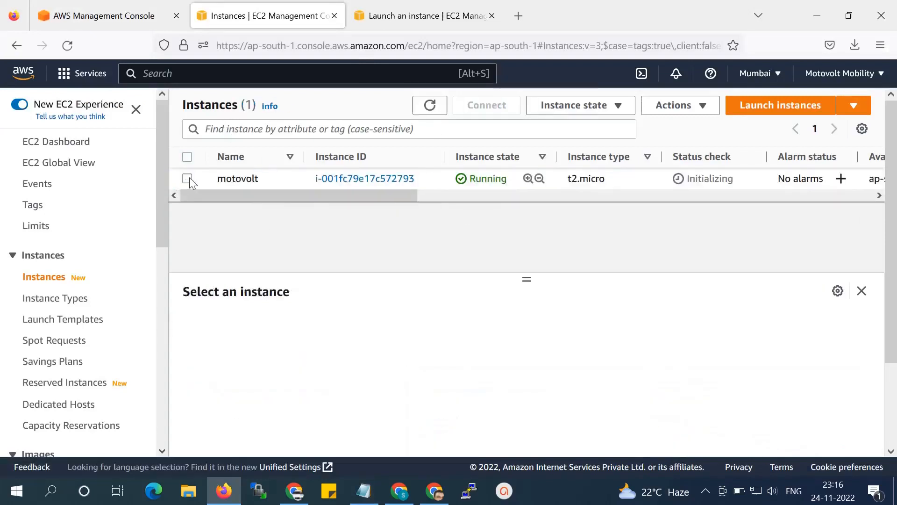
{"action": "key", "text": "alt+Tab"}
{"action": "key", "text": "Return"}
{"action": "key", "text": "Return"}
{"action": "type", "text": "yes it"}
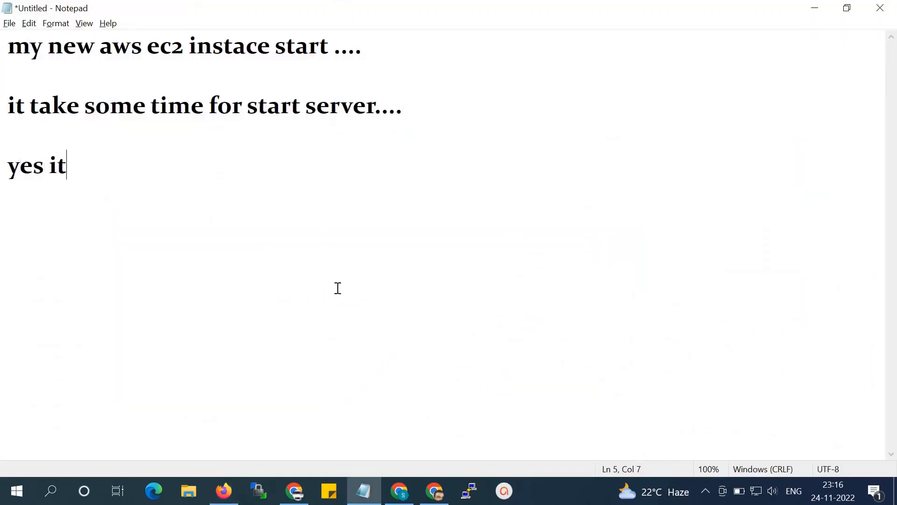
{"action": "type", "text": "'s don"}
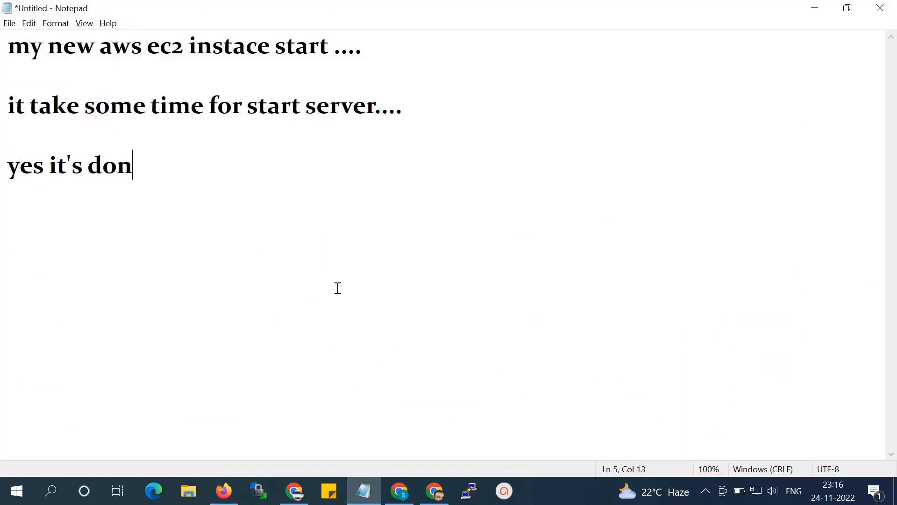
{"action": "type", "text": "e...."}
Add the line "now check ..via ip address..ok" below the existing notes, separated by blank lines
{"action": "key", "text": "Return"}
{"action": "key", "text": "Return"}
{"action": "key", "text": "Return"}
{"action": "type", "text": "now check"}
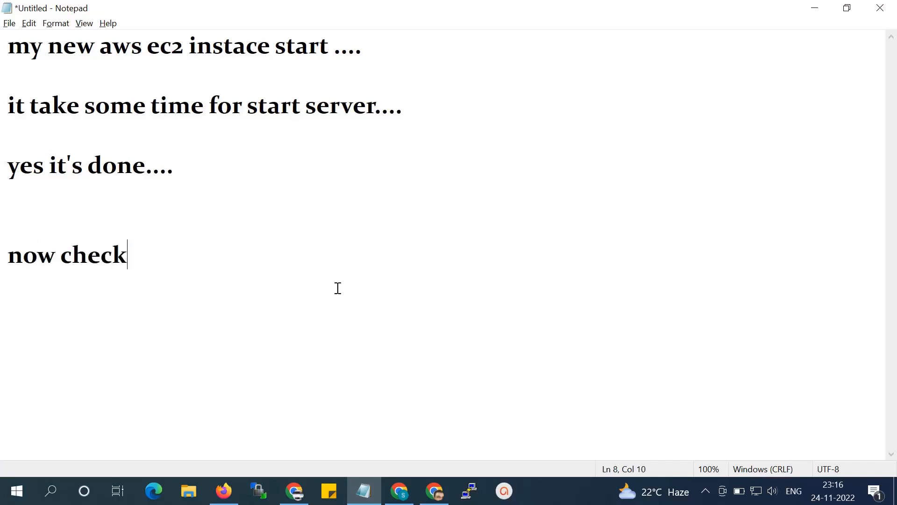
{"action": "type", "text": " ..via ip add"}
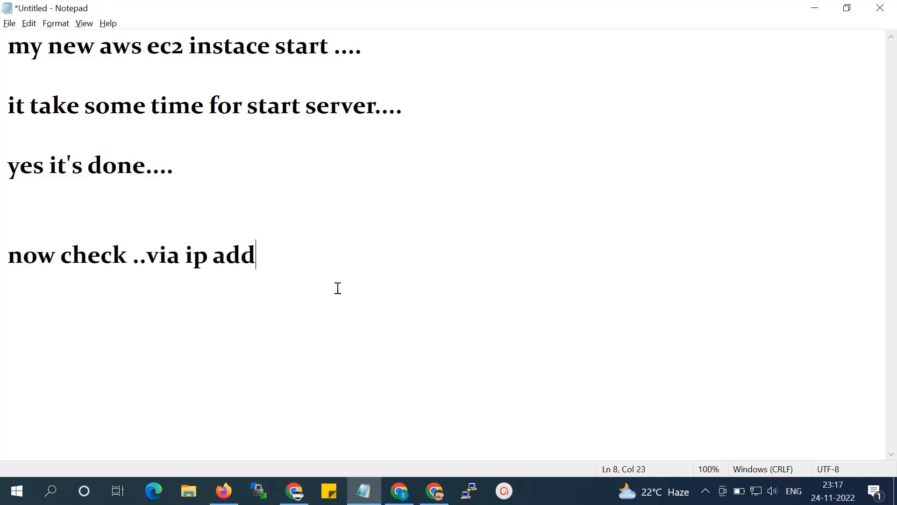
{"action": "type", "text": "ress..ok"}
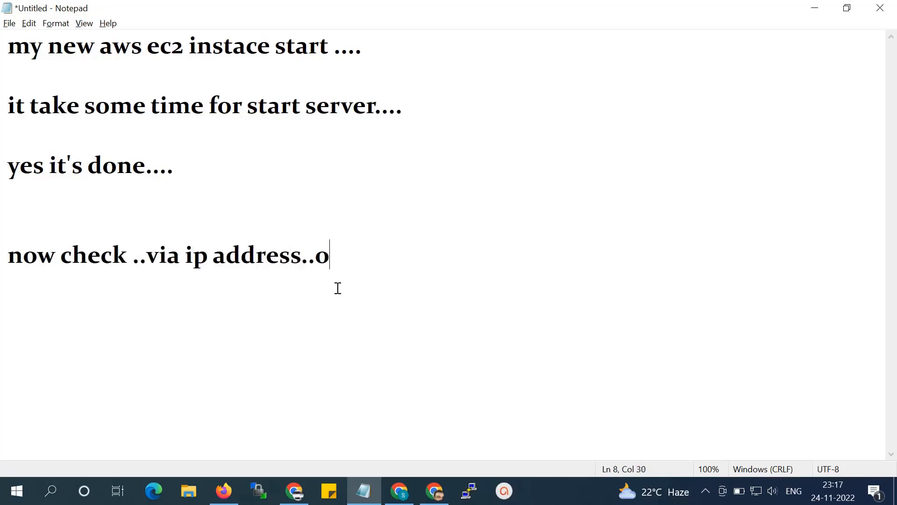
{"action": "key", "text": "Return"}
{"action": "key", "text": "Return"}
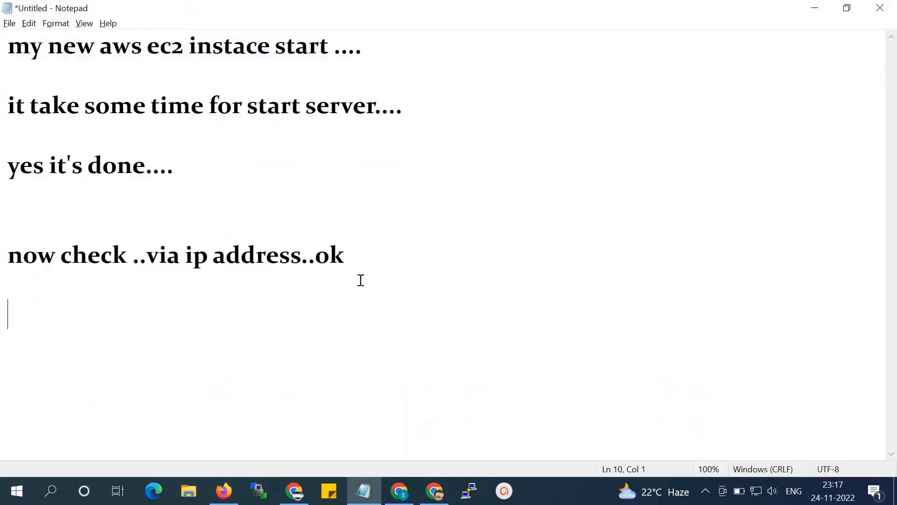
Switch to Firefox, copy the motovolt instance's public IPv4 address and look through the website it serves in a new tab
{"action": "key", "text": "alt+Tab"}
{"action": "scroll", "coordinate": [419, 336], "scroll_direction": "down", "scroll_amount": 2}
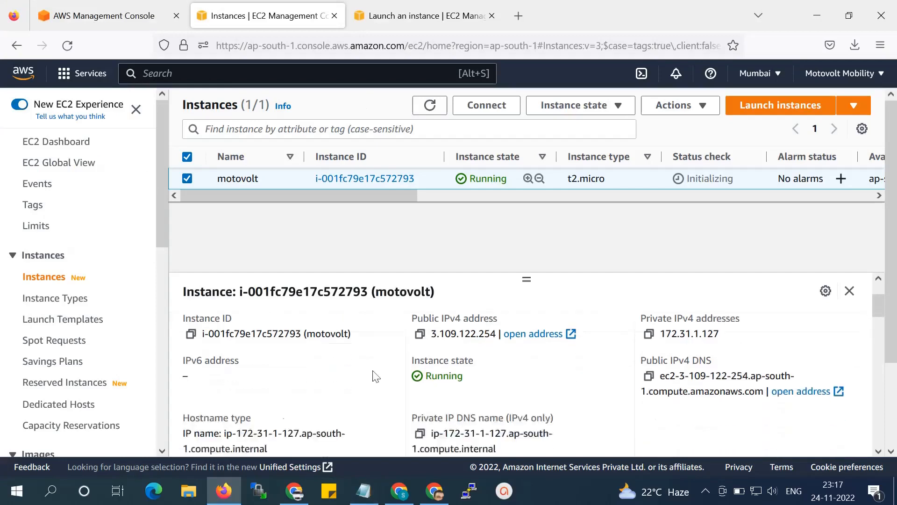
{"action": "left_click", "coordinate": [419, 321]}
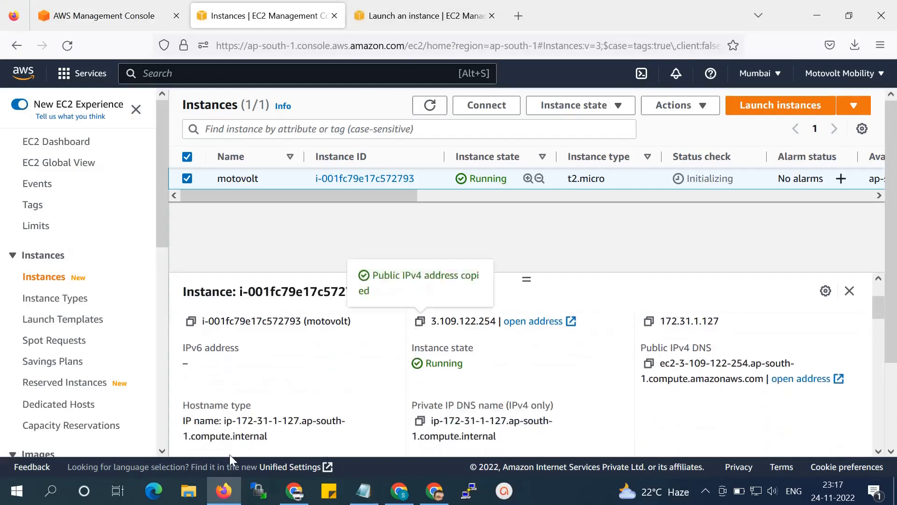
{"action": "left_click", "coordinate": [229, 499]}
{"action": "left_click", "coordinate": [228, 500]}
{"action": "left_click", "coordinate": [518, 16]}
{"action": "key", "text": "ctrl+v"}
{"action": "key", "text": "Return"}
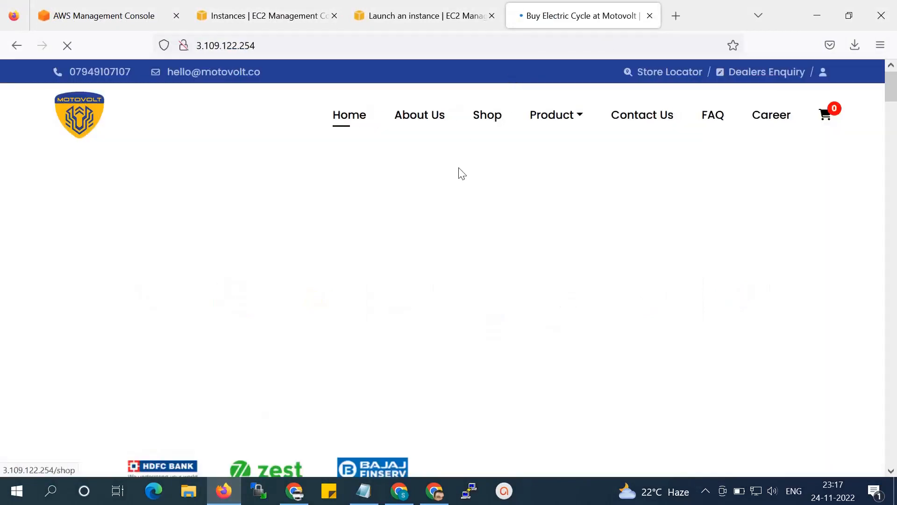
{"action": "scroll", "coordinate": [456, 182], "scroll_direction": "down", "scroll_amount": 5}
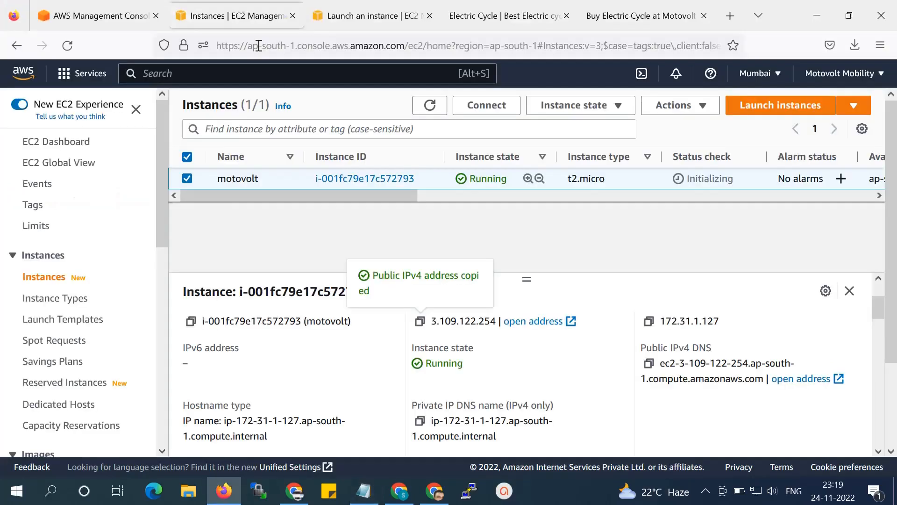
Review the instance launch page and the instances list, and open the EC2 Dashboard
{"action": "left_click", "coordinate": [336, 14]}
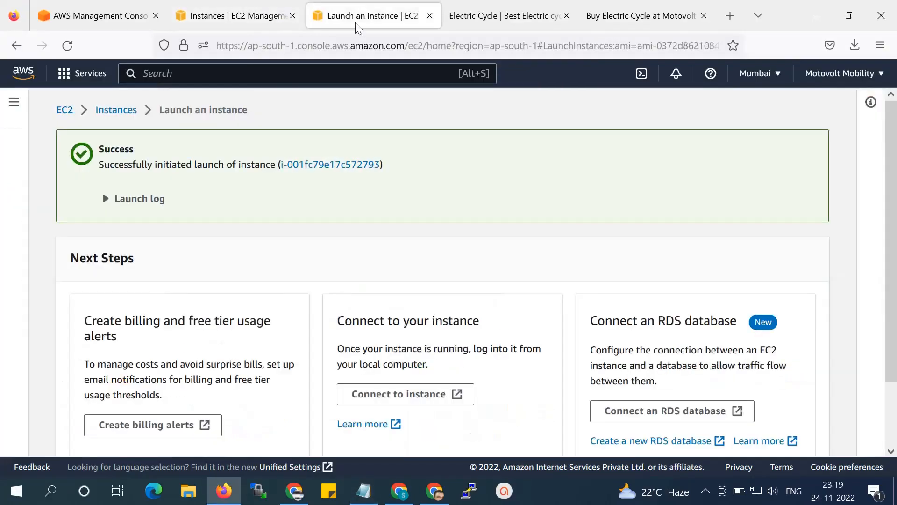
{"action": "left_click", "coordinate": [228, 16]}
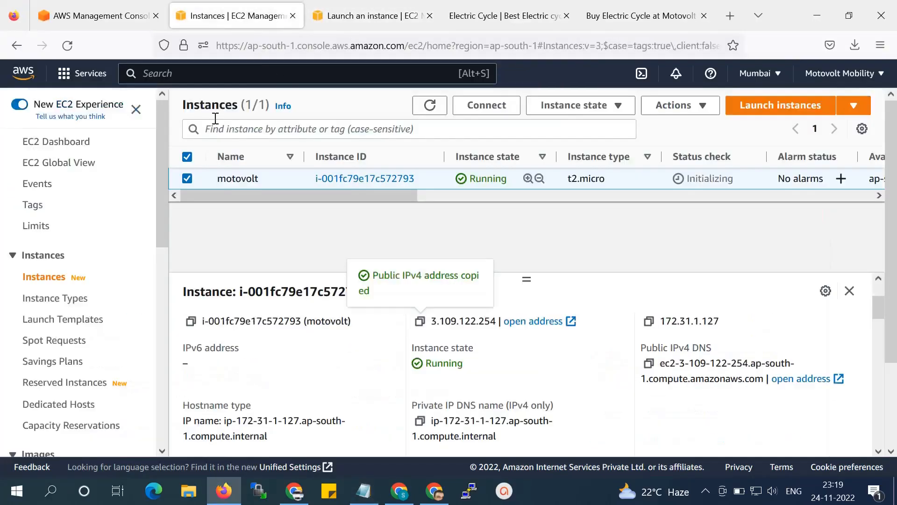
{"action": "left_click", "coordinate": [71, 142]}
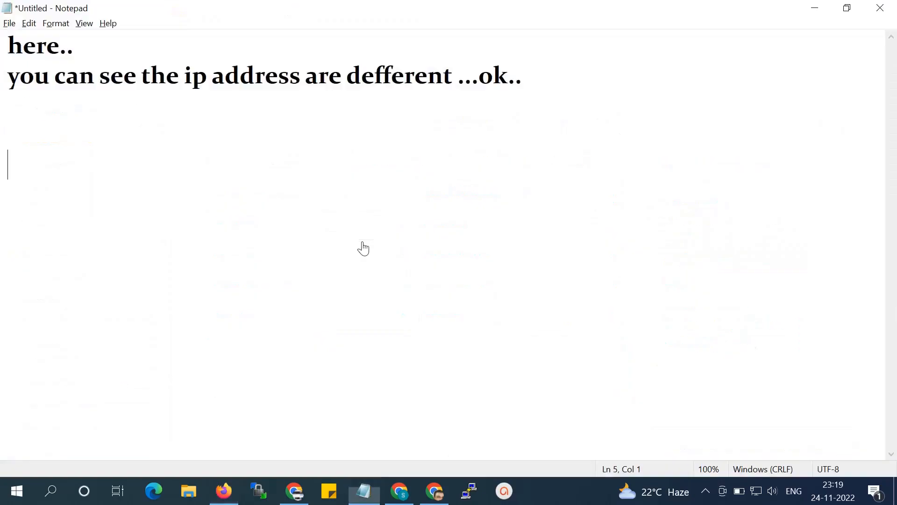
Switch to Notepad and add the closing line "Thank you for .....watching ...my ....ch..." below the IP address note
{"action": "type", "text": "Thank "}
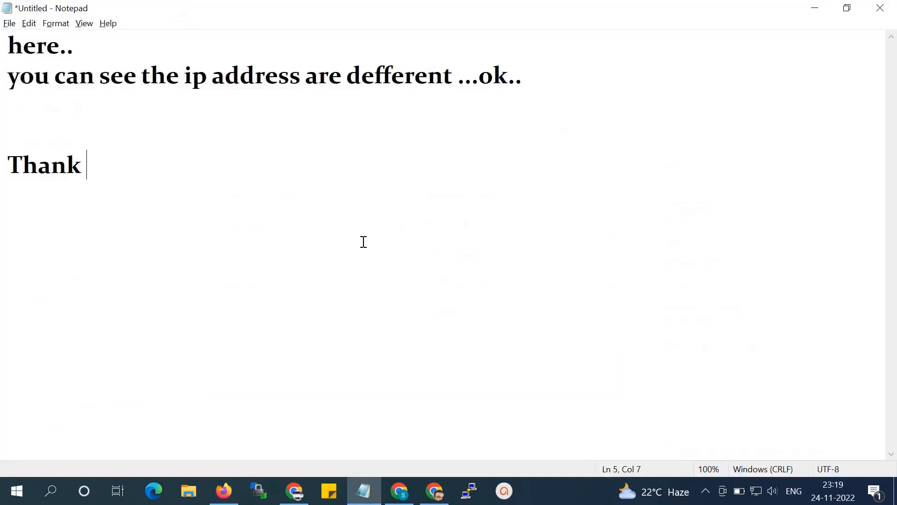
{"action": "type", "text": "you"}
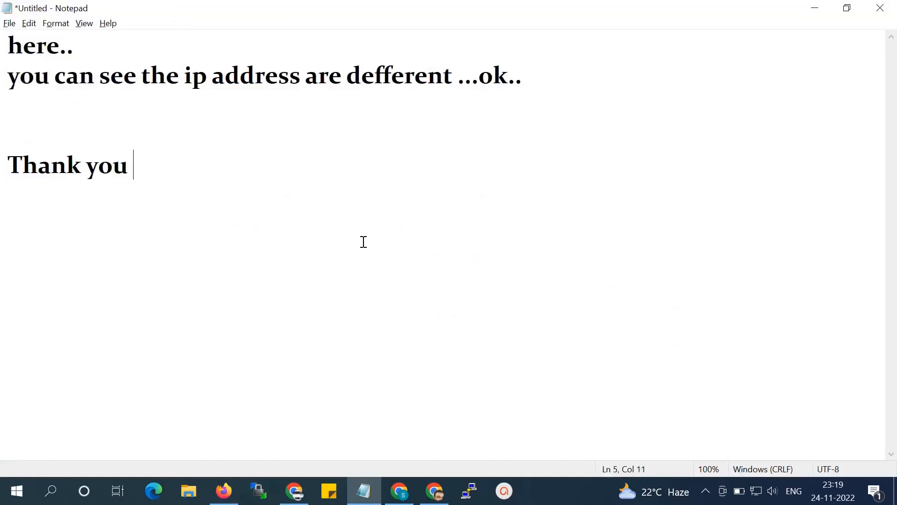
{"action": "type", "text": " for"}
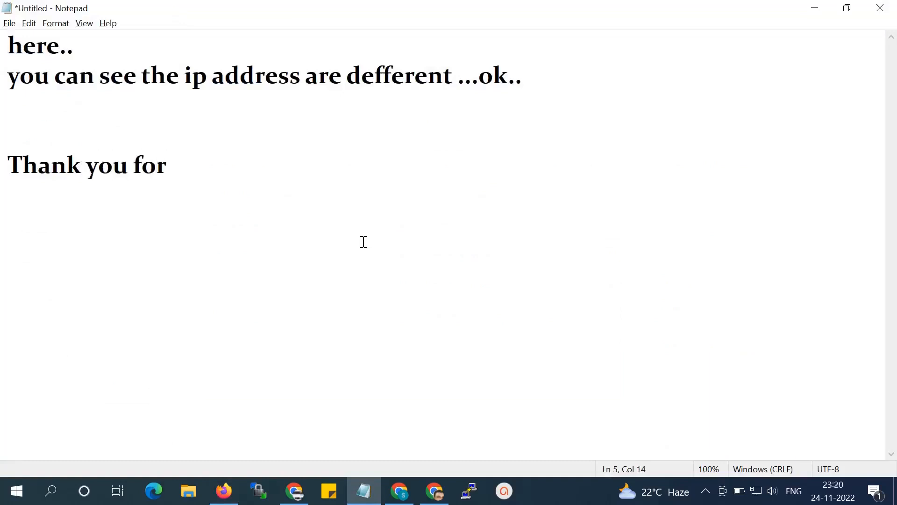
{"action": "type", "text": " .....watching"}
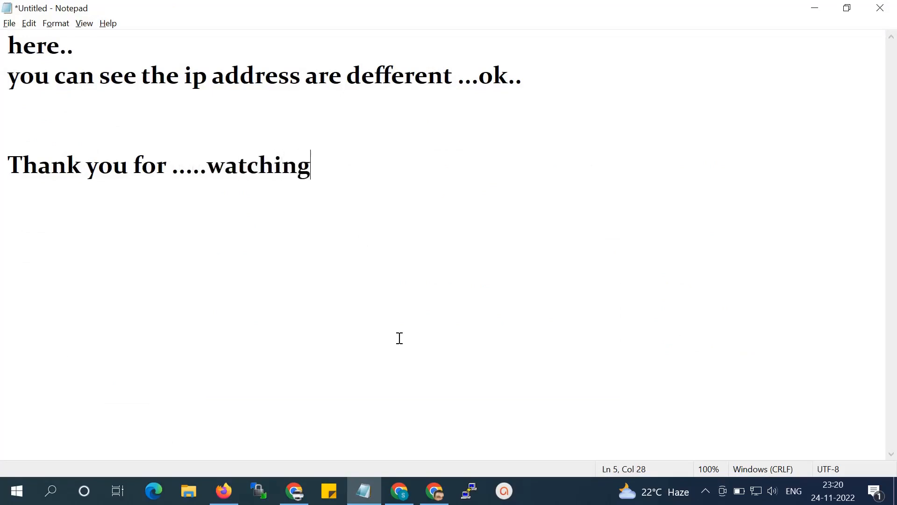
{"action": "type", "text": " ...my "}
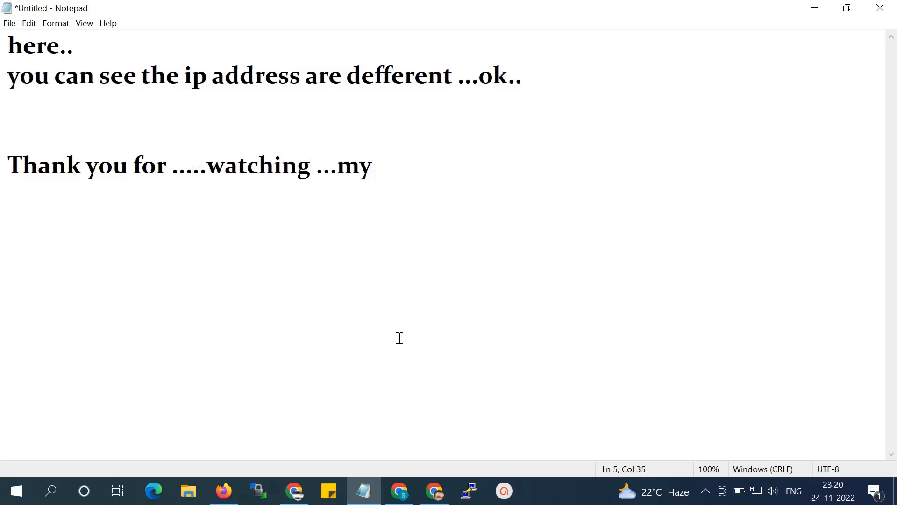
{"action": "type", "text": "d"}
{"action": "key", "text": "BackSpace"}
{"action": "type", "text": "....ch..."}
{"action": "key", "text": "Return"}
{"action": "key", "text": "Return"}
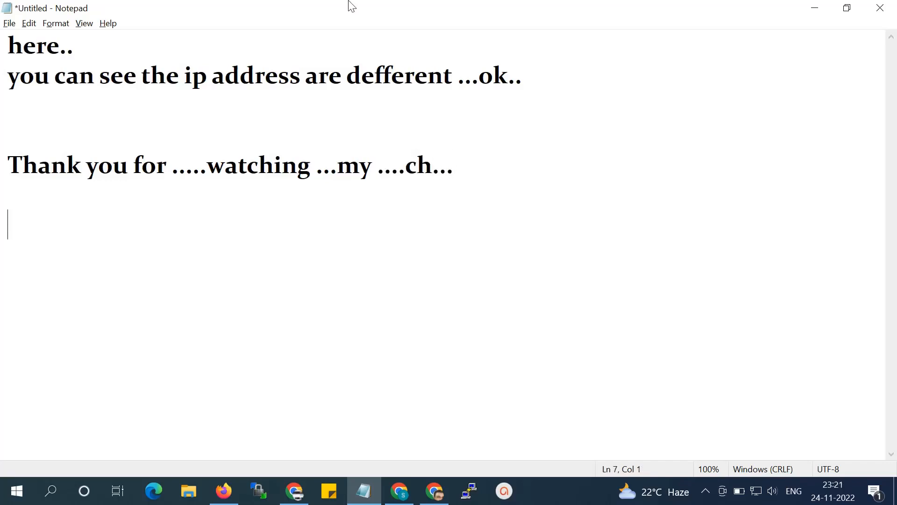